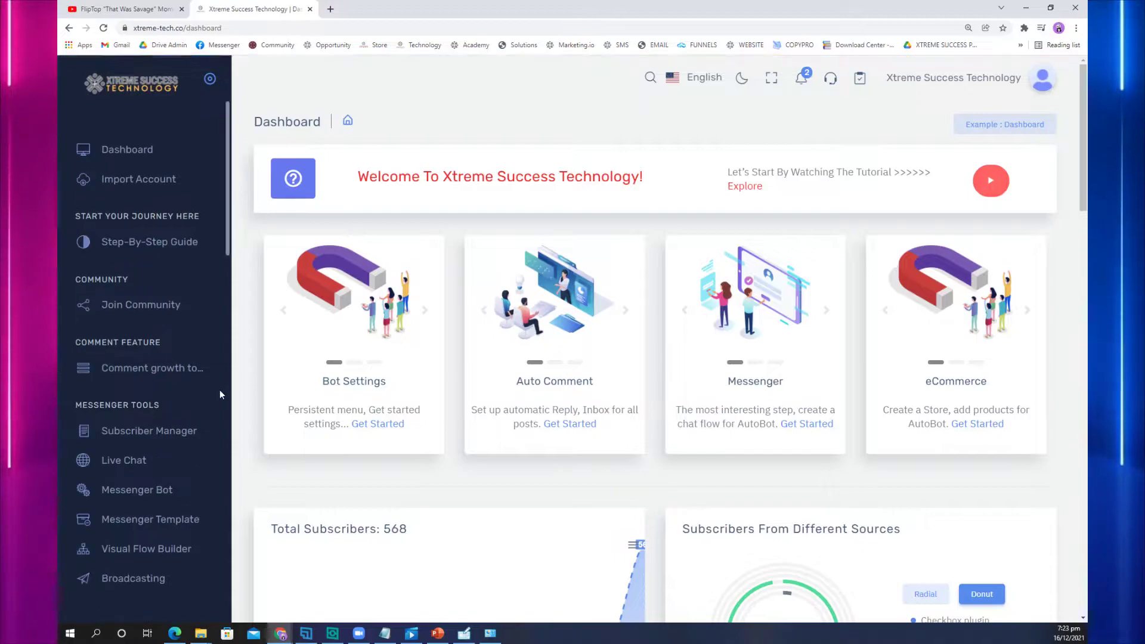
Step: Open the Contact Book from Subscriber Manager under Messenger Tools
scroll(217, 378, "down", 2)
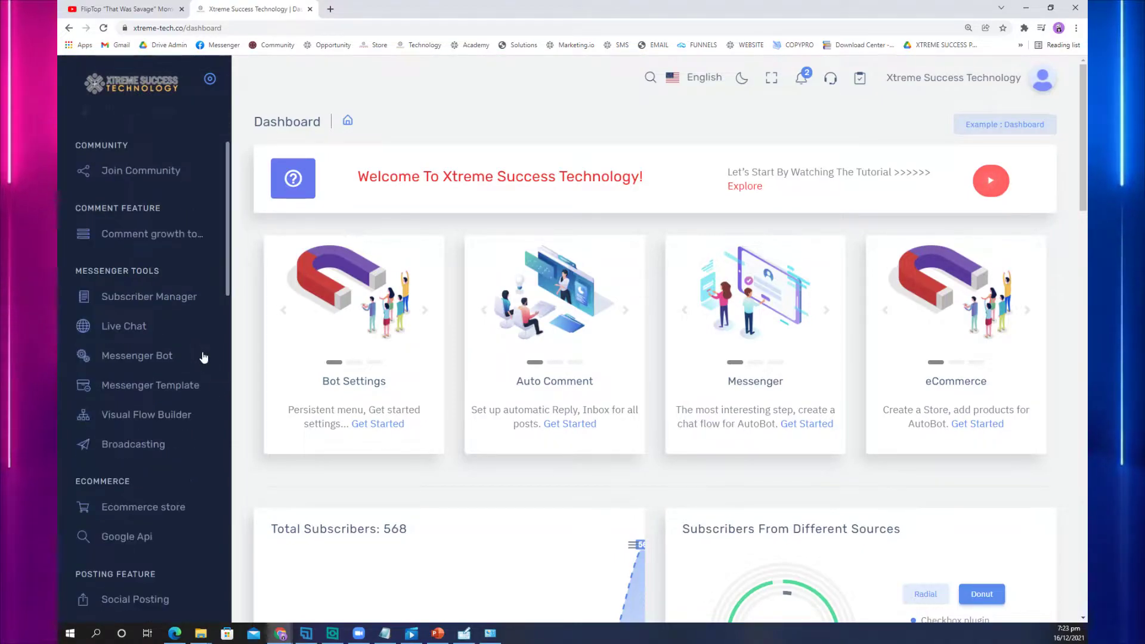
left_click(169, 307)
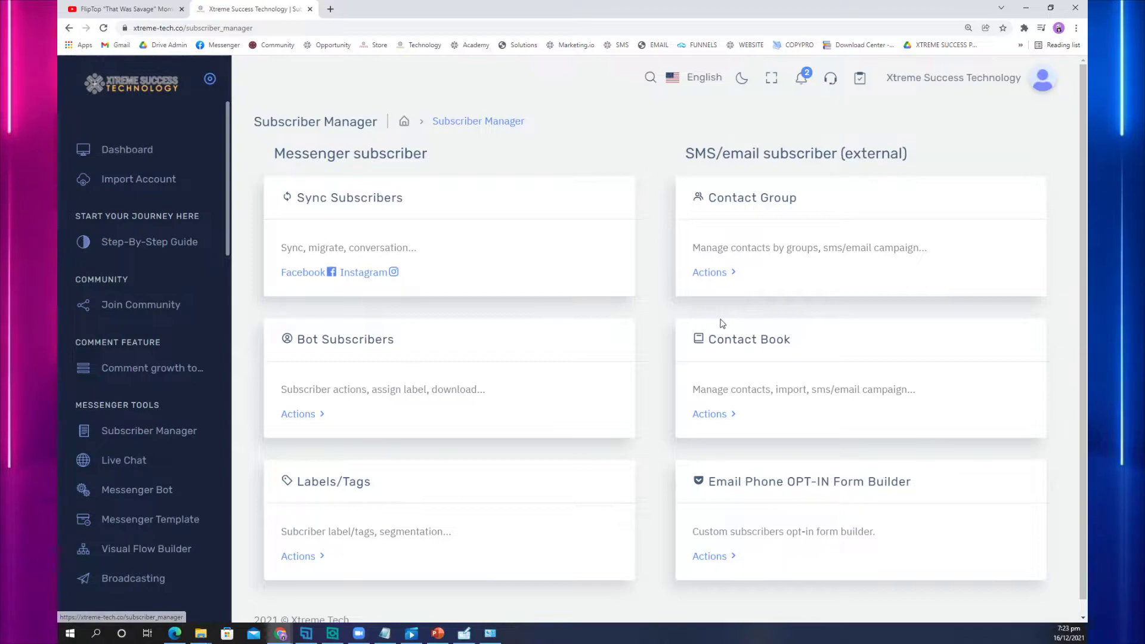
left_click(716, 419)
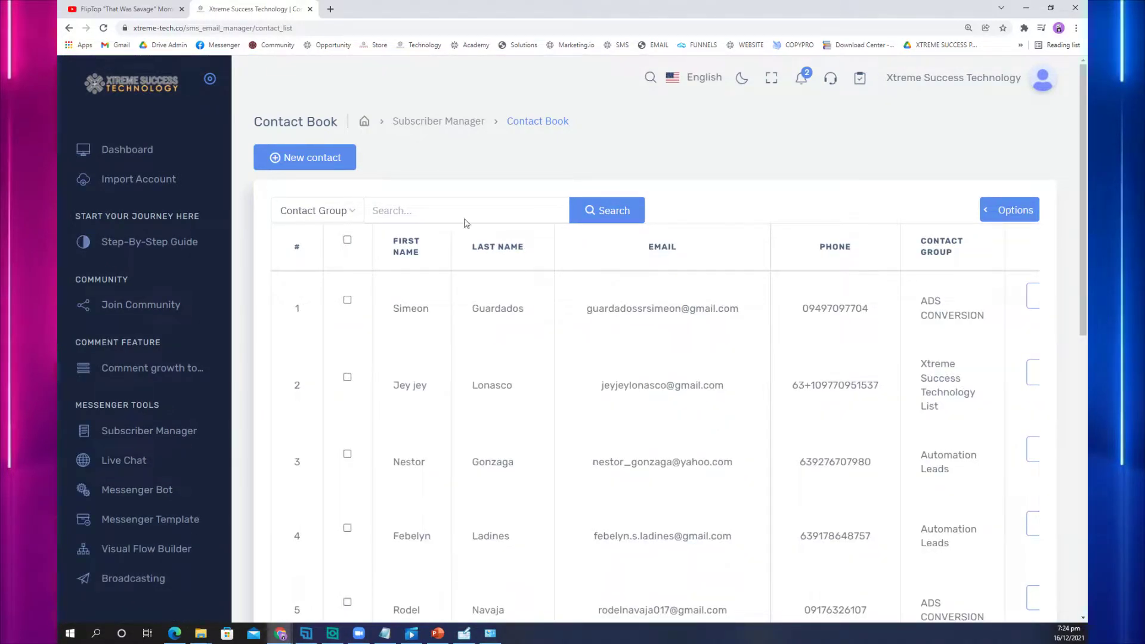
Step: Start a new contact, autofill the first and last name, and enter the contact's e-mail
left_click(293, 156)
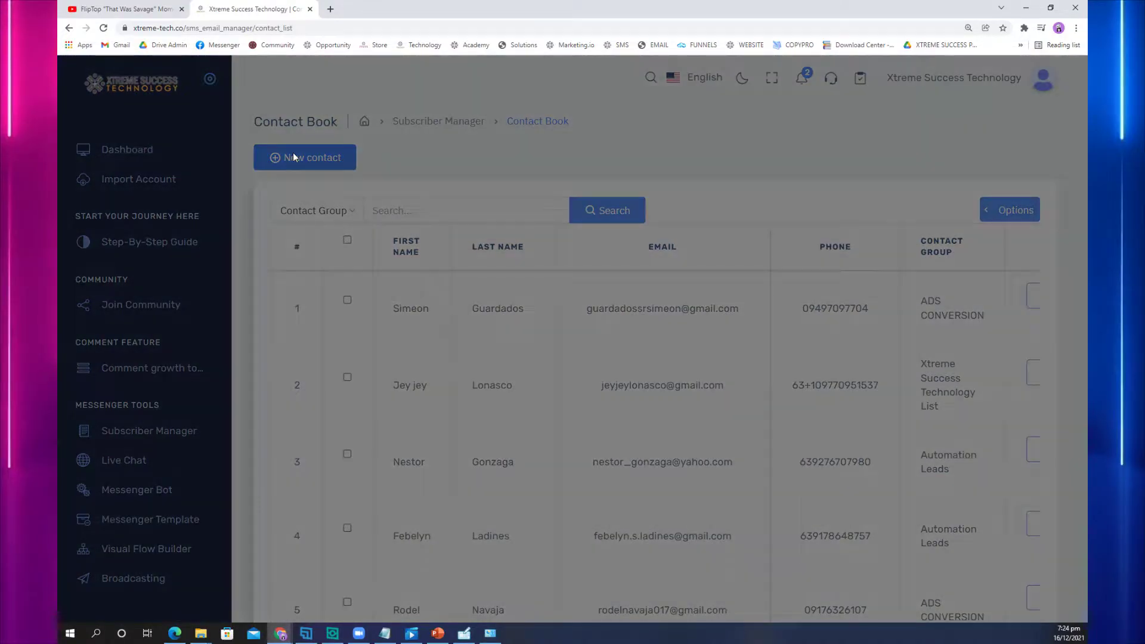
left_click(337, 161)
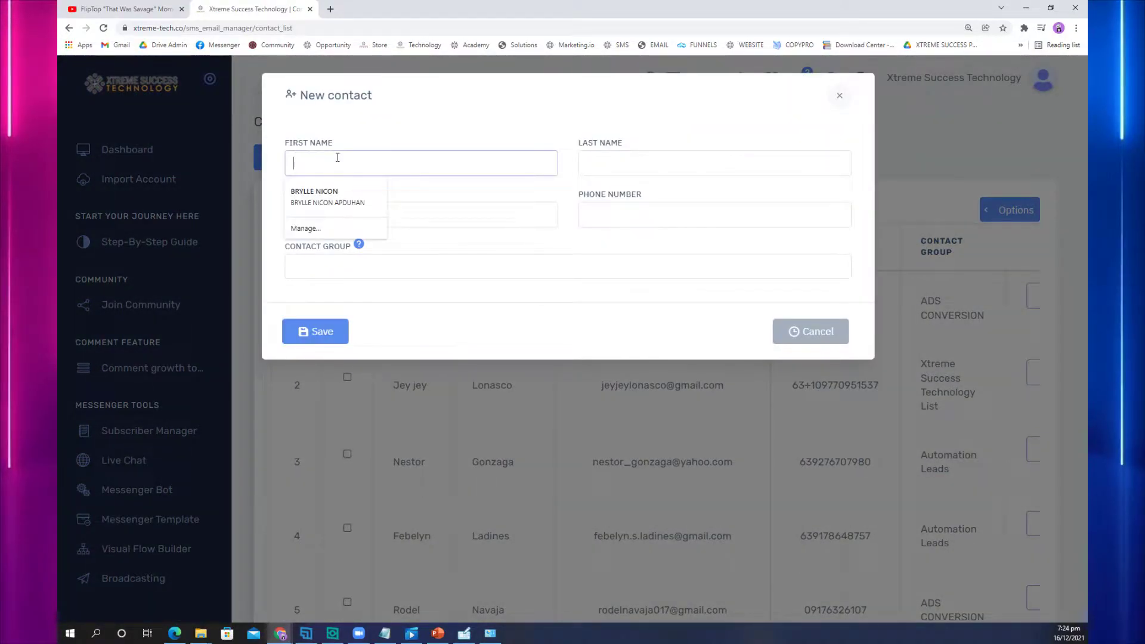
left_click(338, 204)
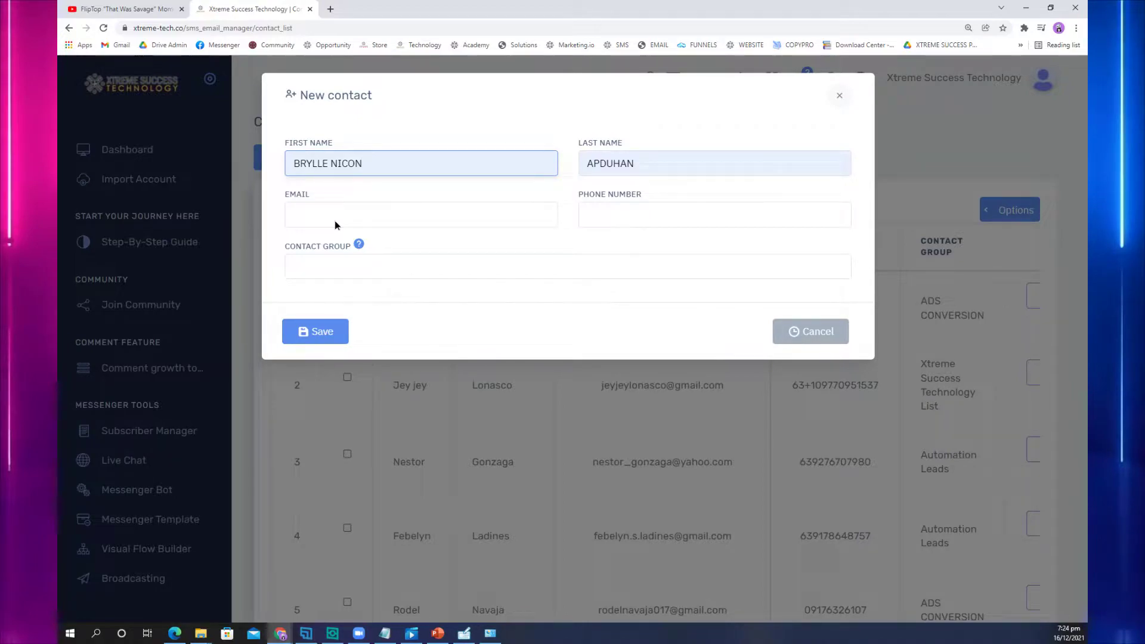
left_click(335, 225)
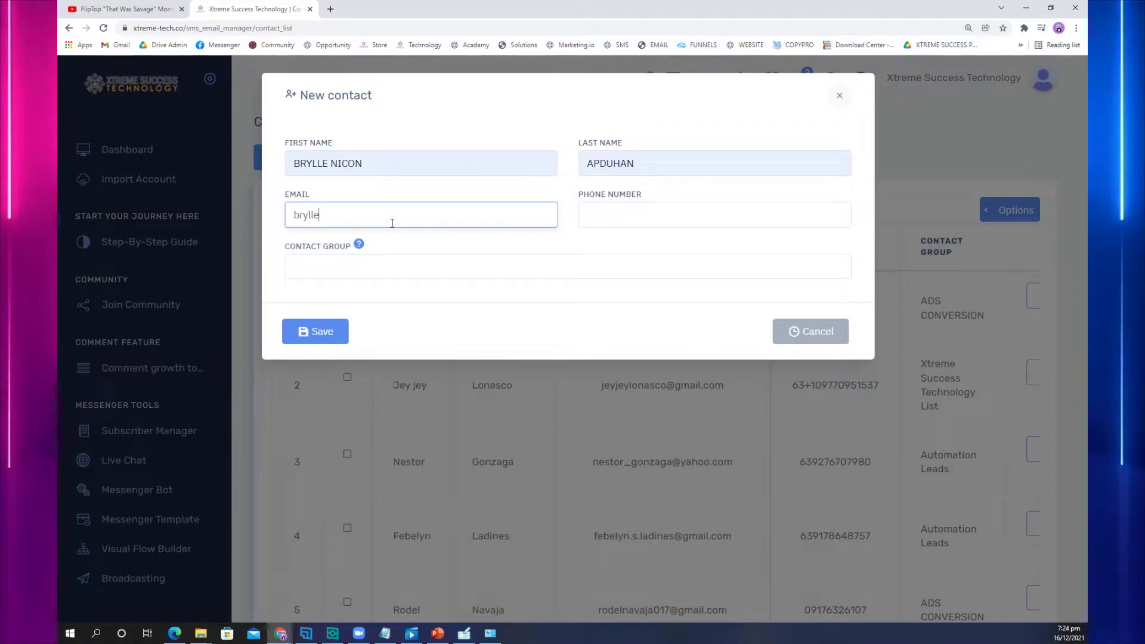
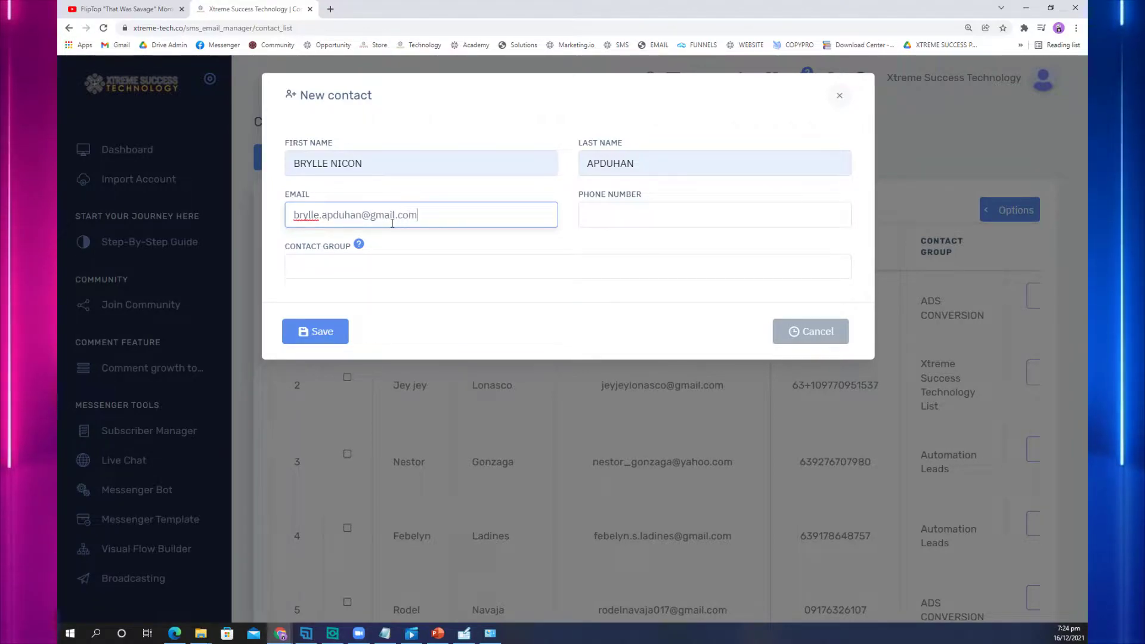
key("Tab")
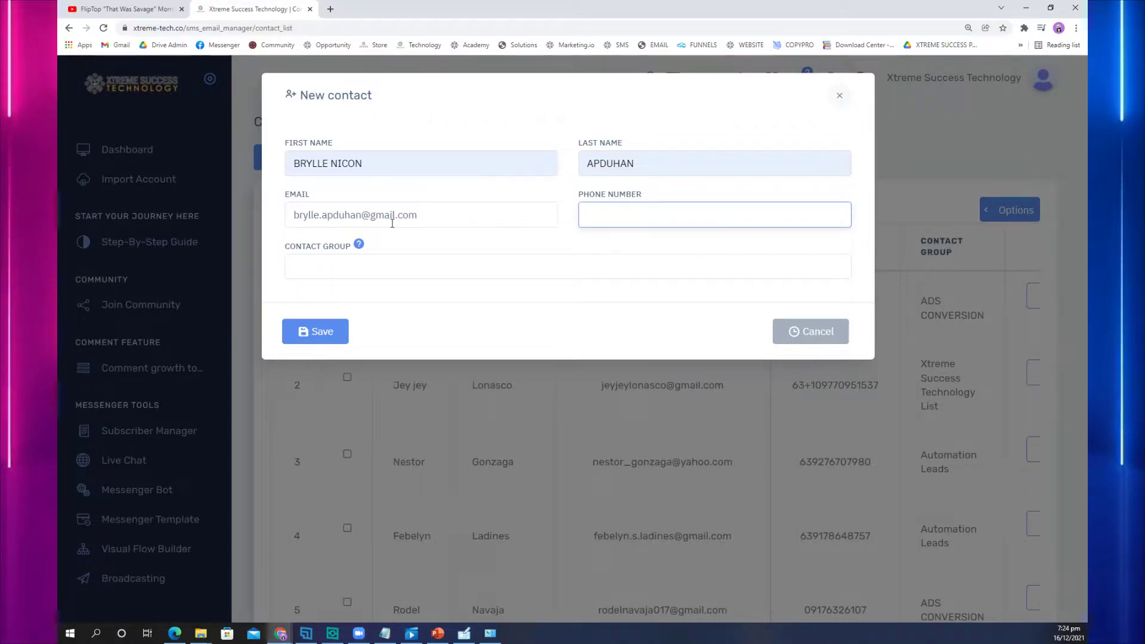
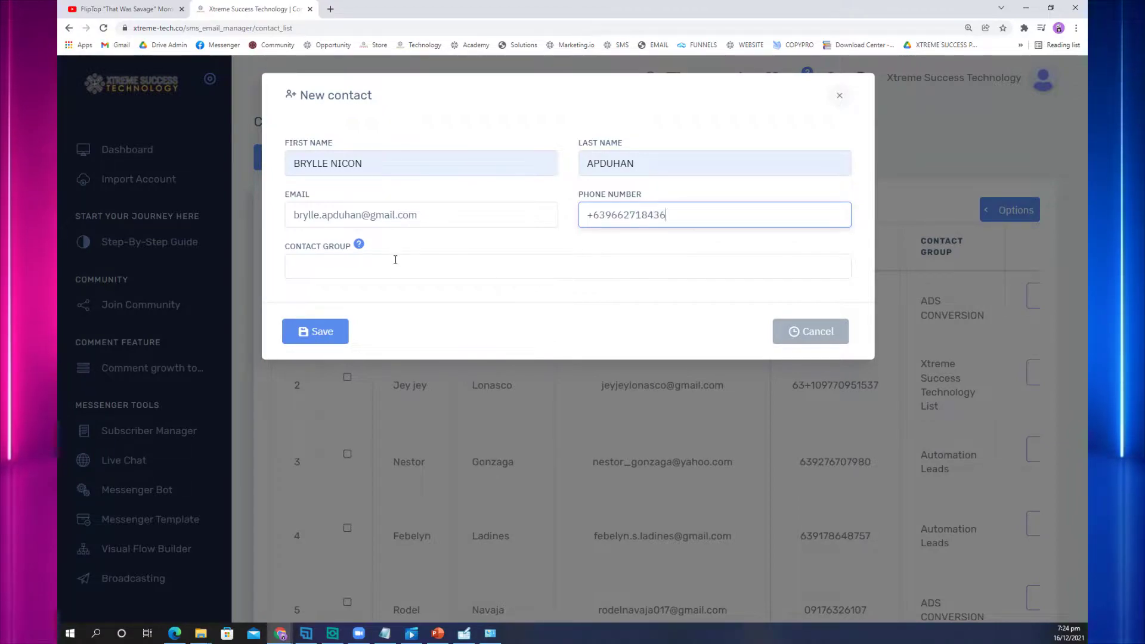
Step: Enter the contact's phone number, assign the page-leads group, and attempt to save
left_click(388, 266)
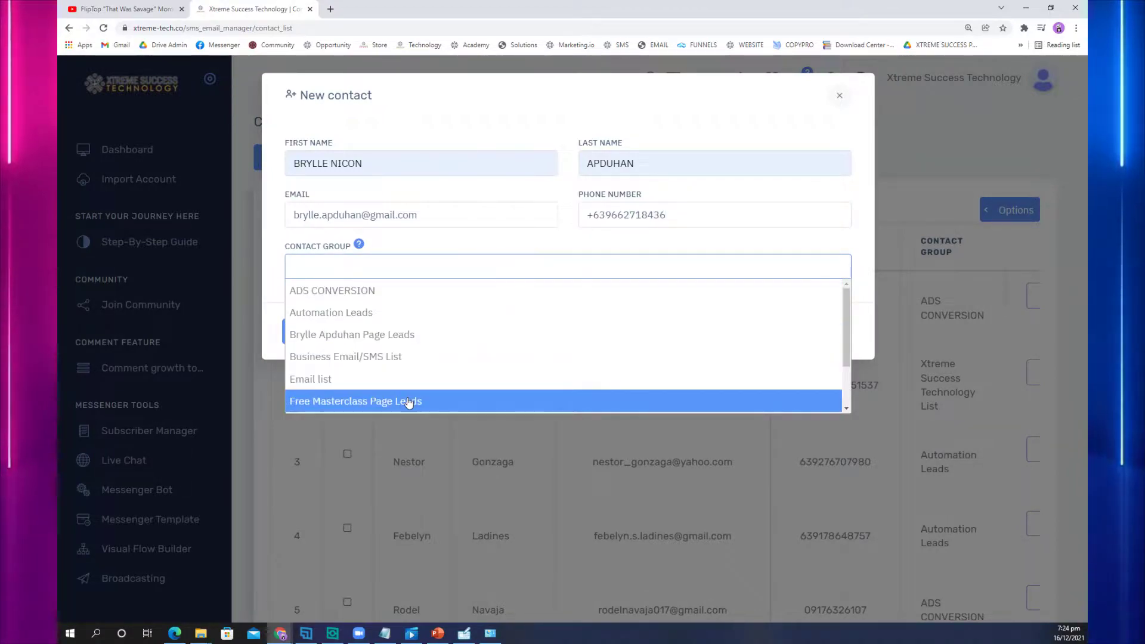
left_click(467, 337)
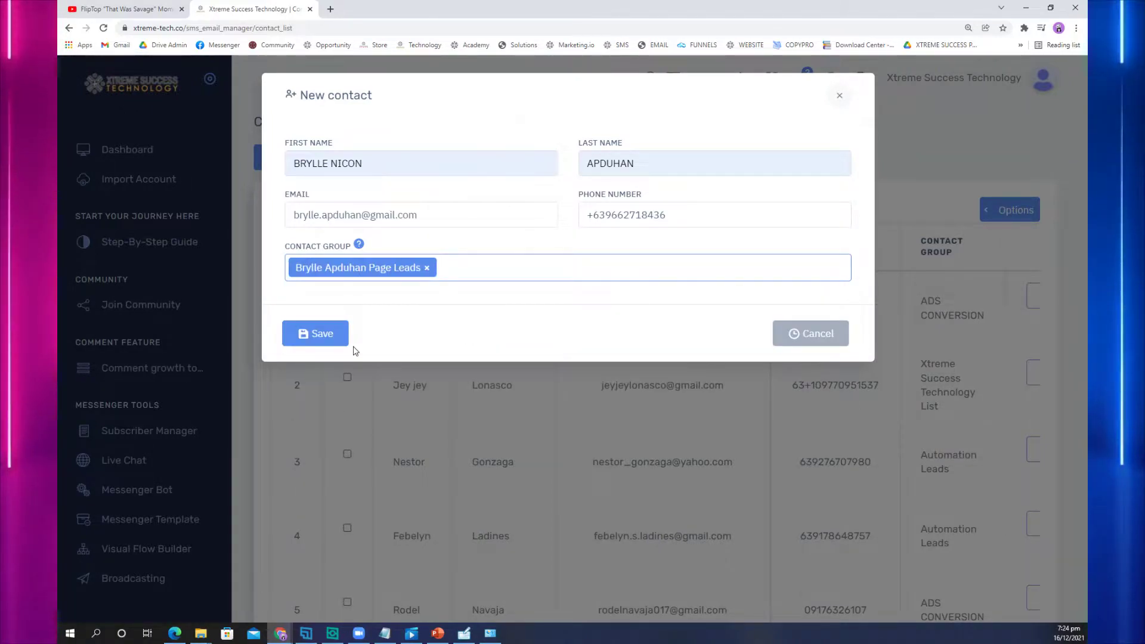
left_click(331, 338)
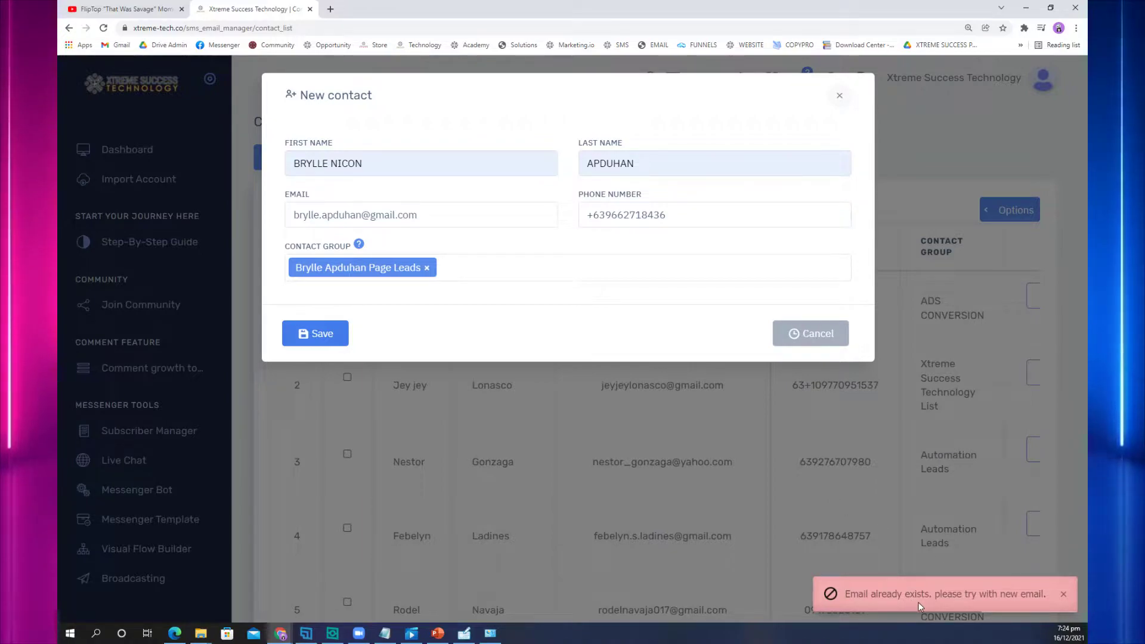
Step: Replace the contact's e-mail and phone number with new values and save the contact
triple_click(429, 220)
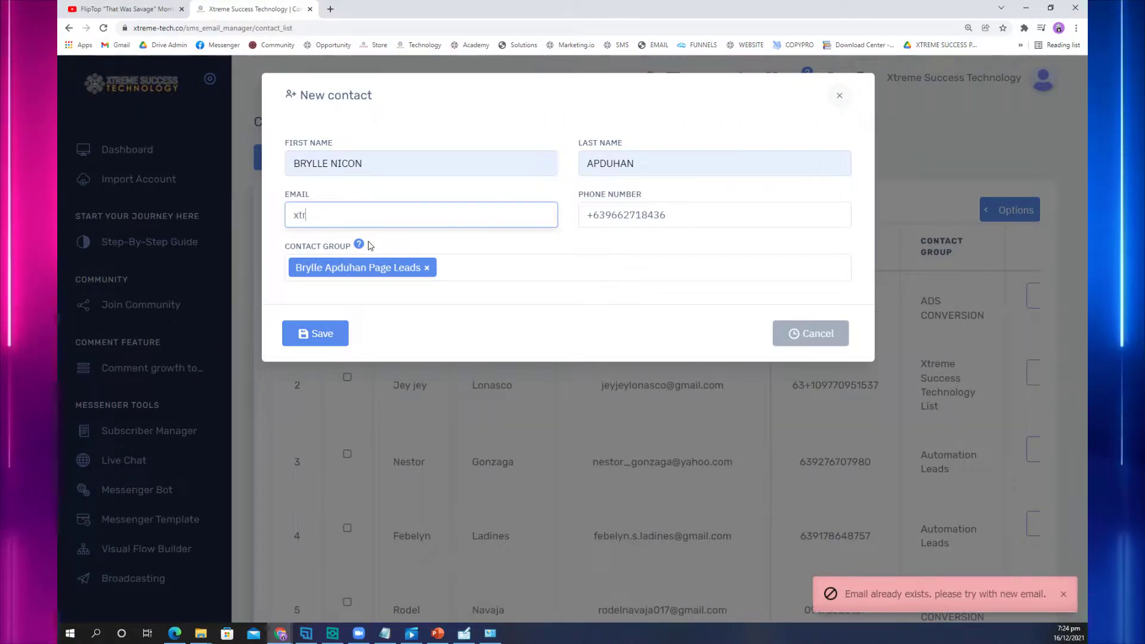
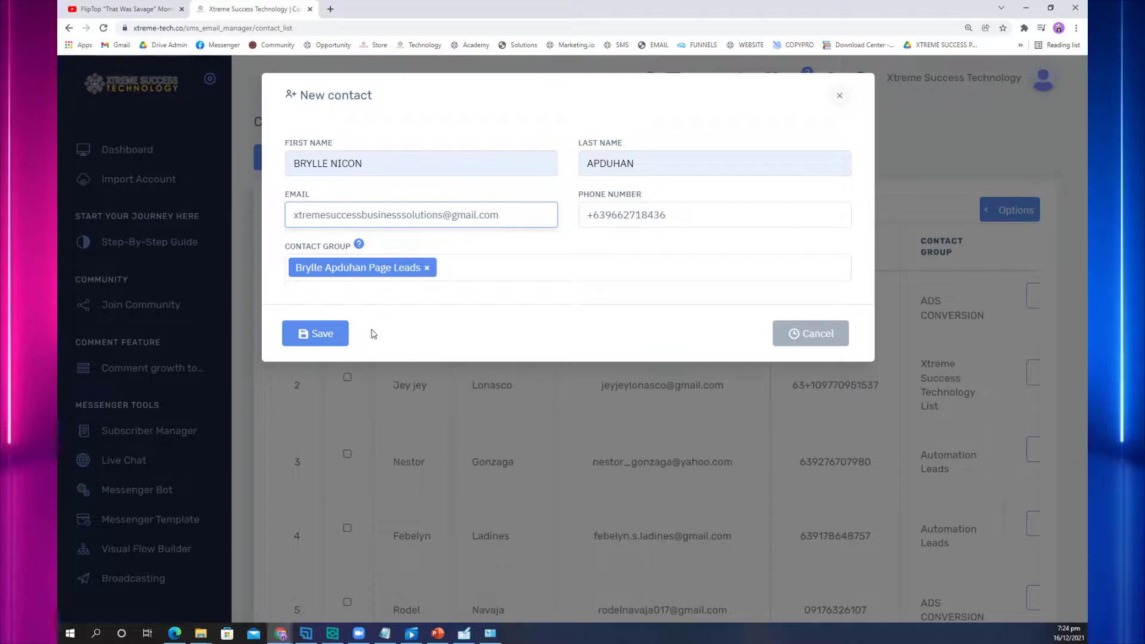
left_click(333, 336)
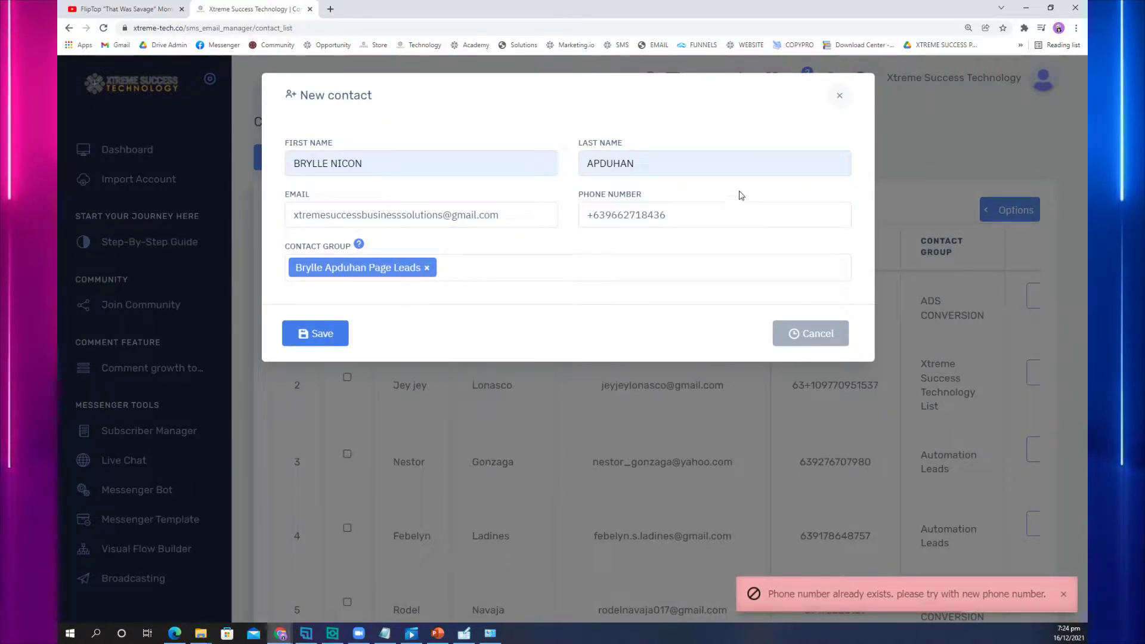
left_click_drag(707, 217, 614, 219)
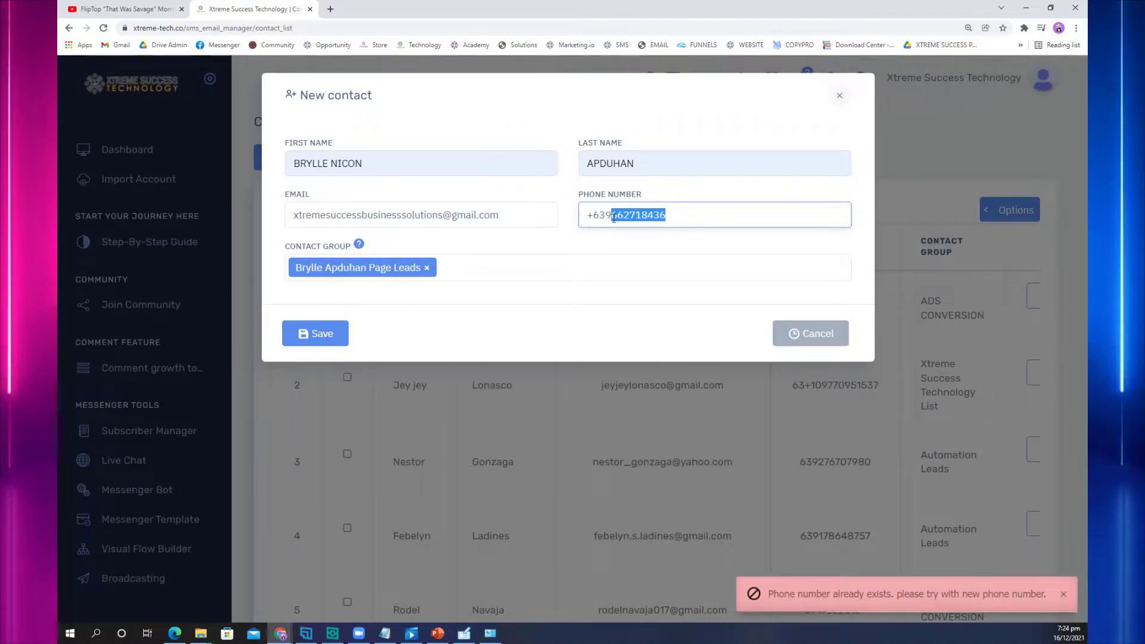
type("1829071")
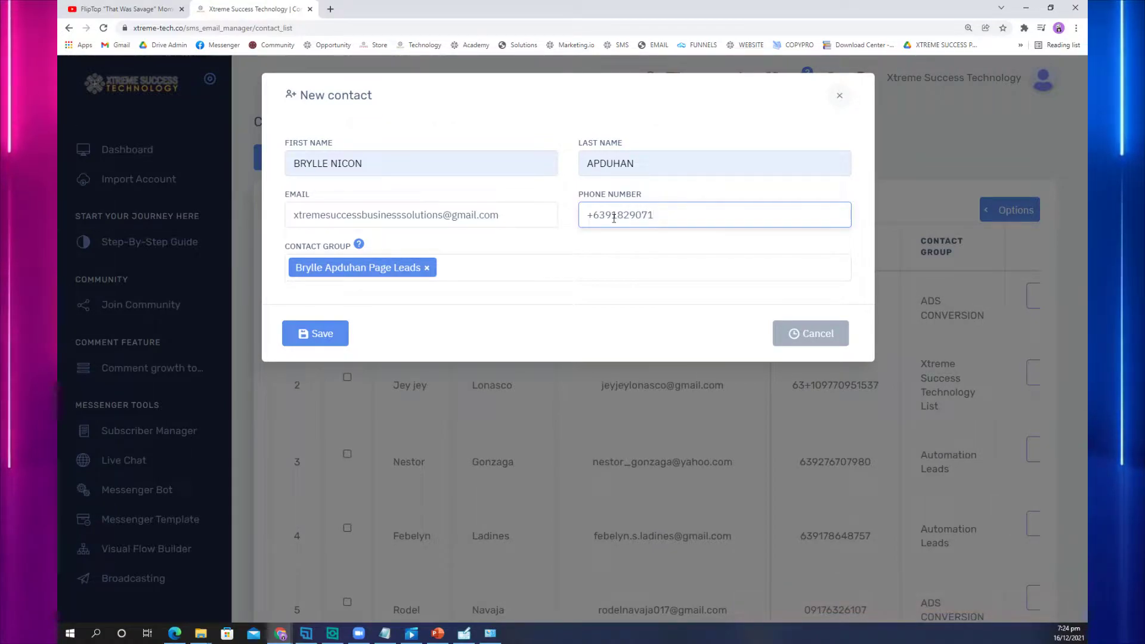
key("BackSpace")
key("BackSpace")
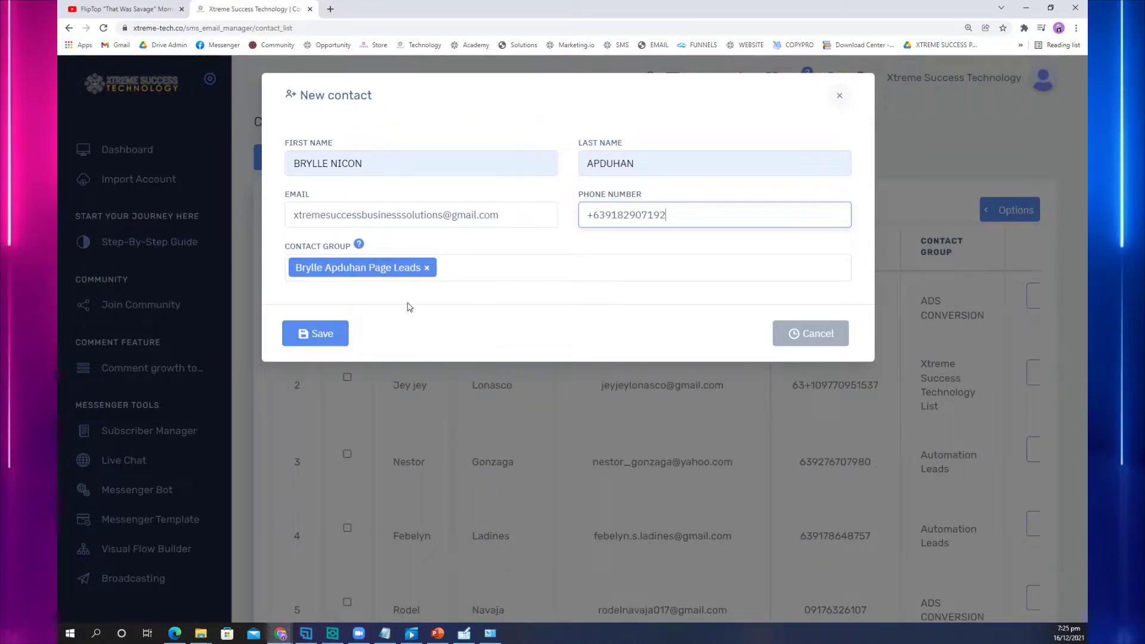
left_click(345, 338)
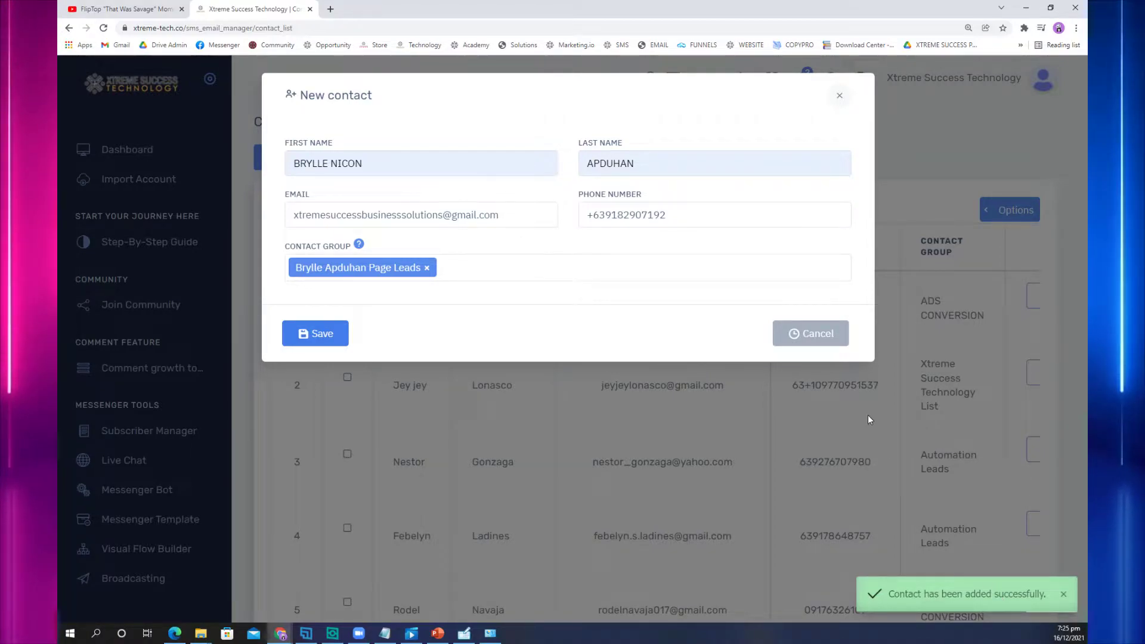
Step: Close the form, check the new contact atop the list, and return to Subscriber Manager
left_click(840, 97)
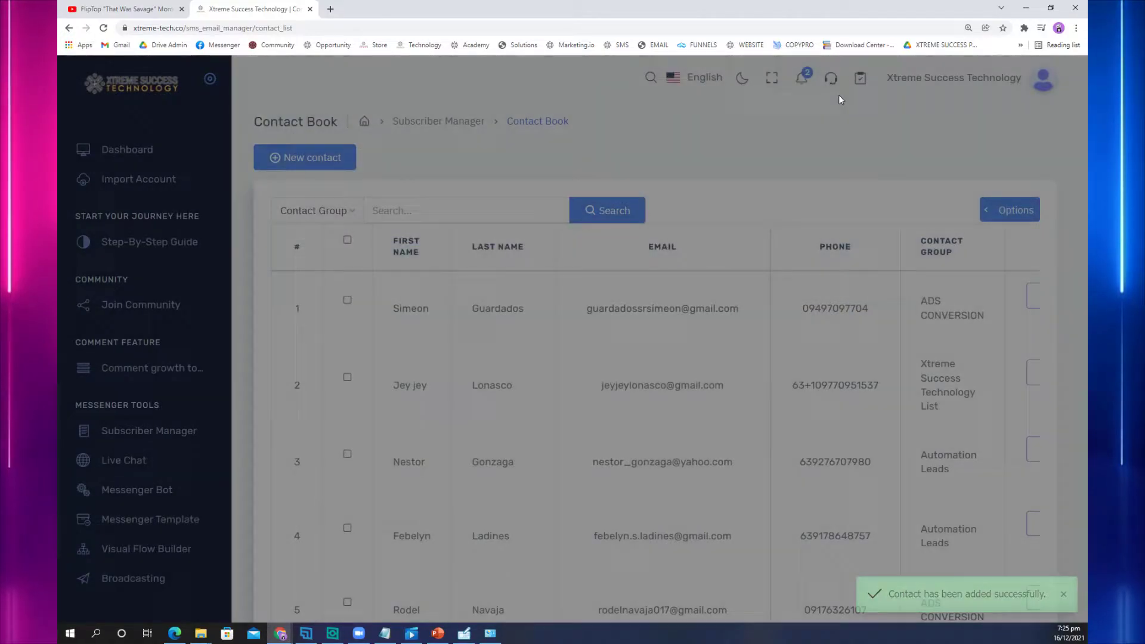
left_click_drag(390, 305, 852, 304)
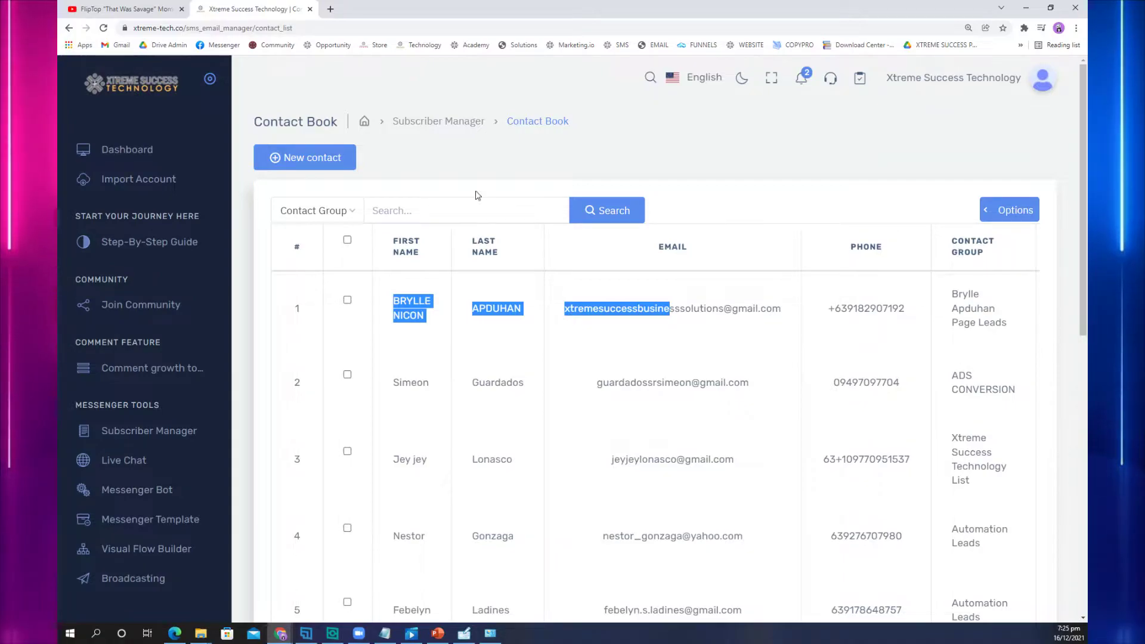
left_click(439, 121)
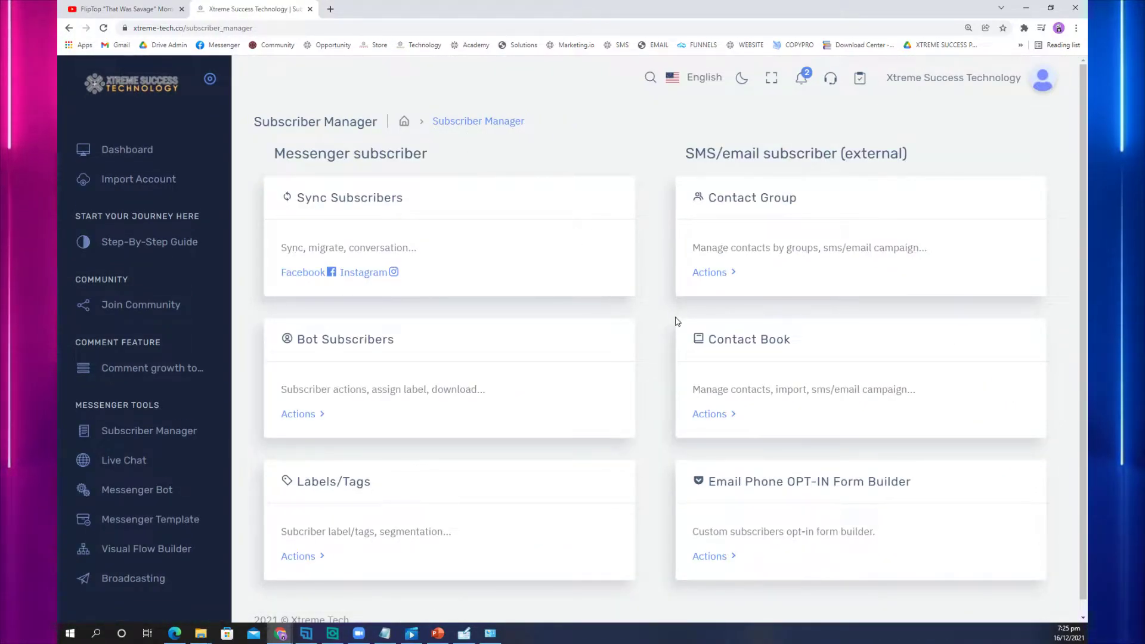
Step: Add a contact group named NEW GROUP, save it, and return to Subscriber Manager
left_click(715, 272)
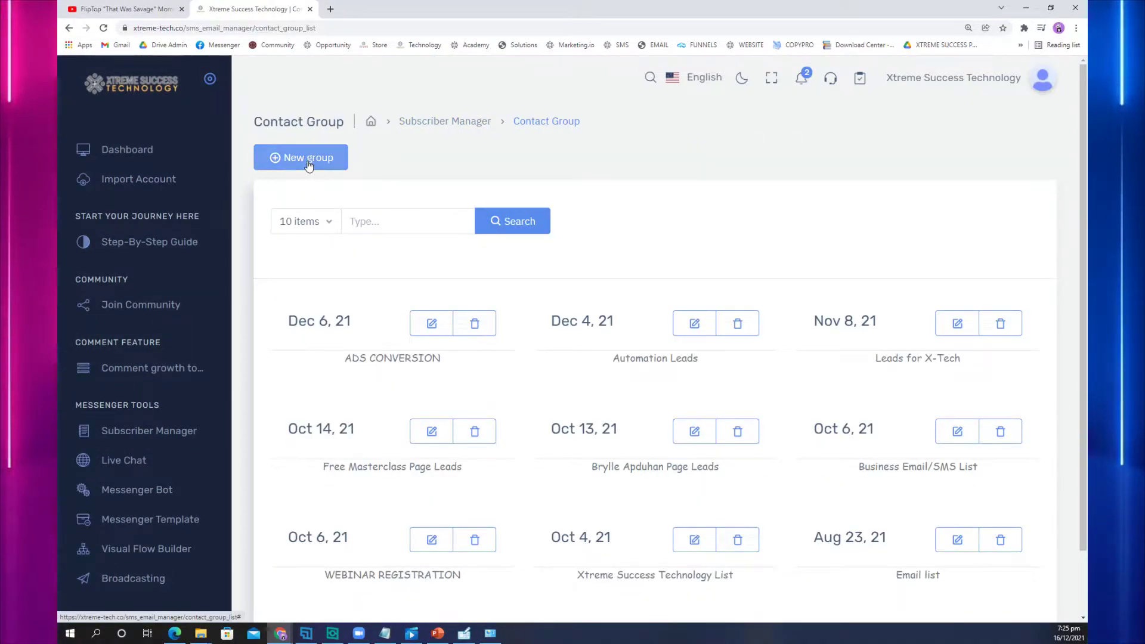
left_click(308, 165)
left_click(523, 172)
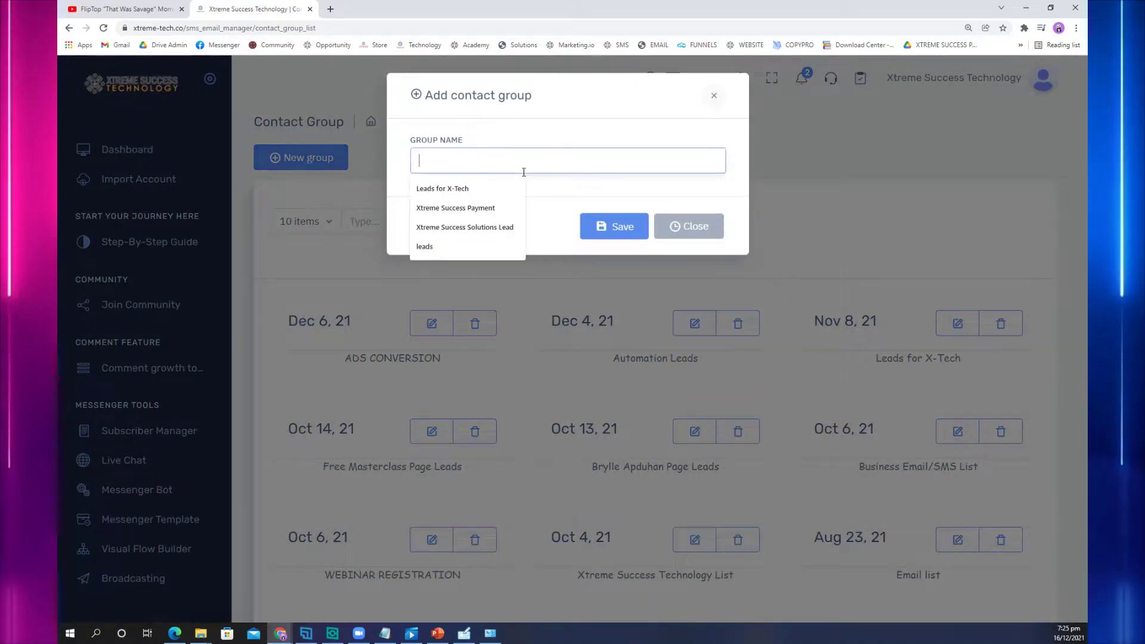
type("NEW GROUP")
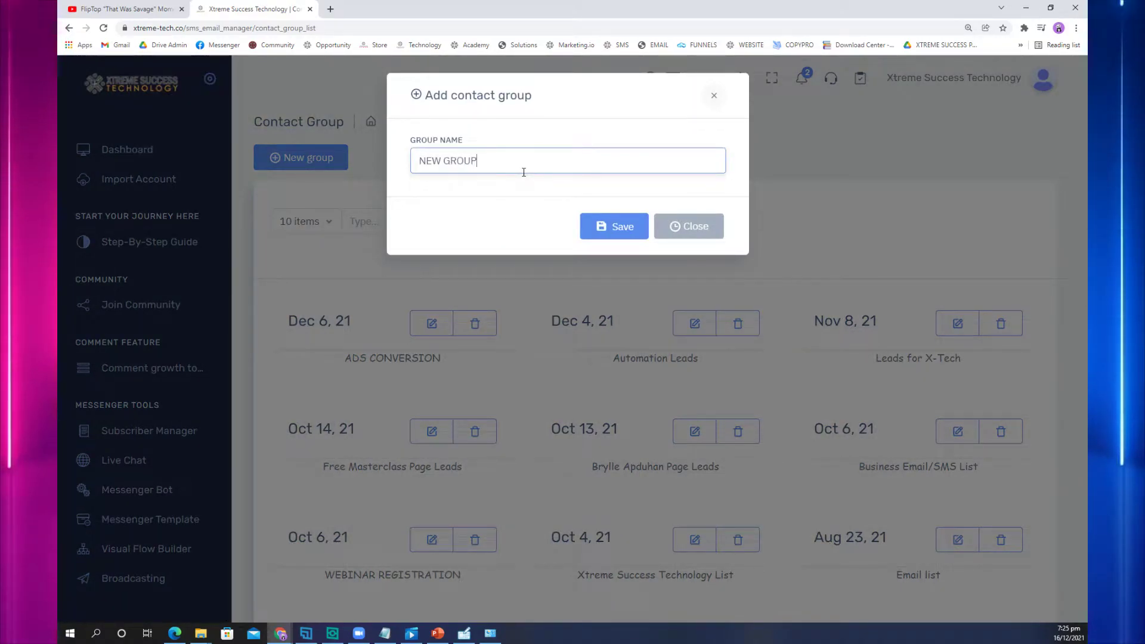
left_click(627, 232)
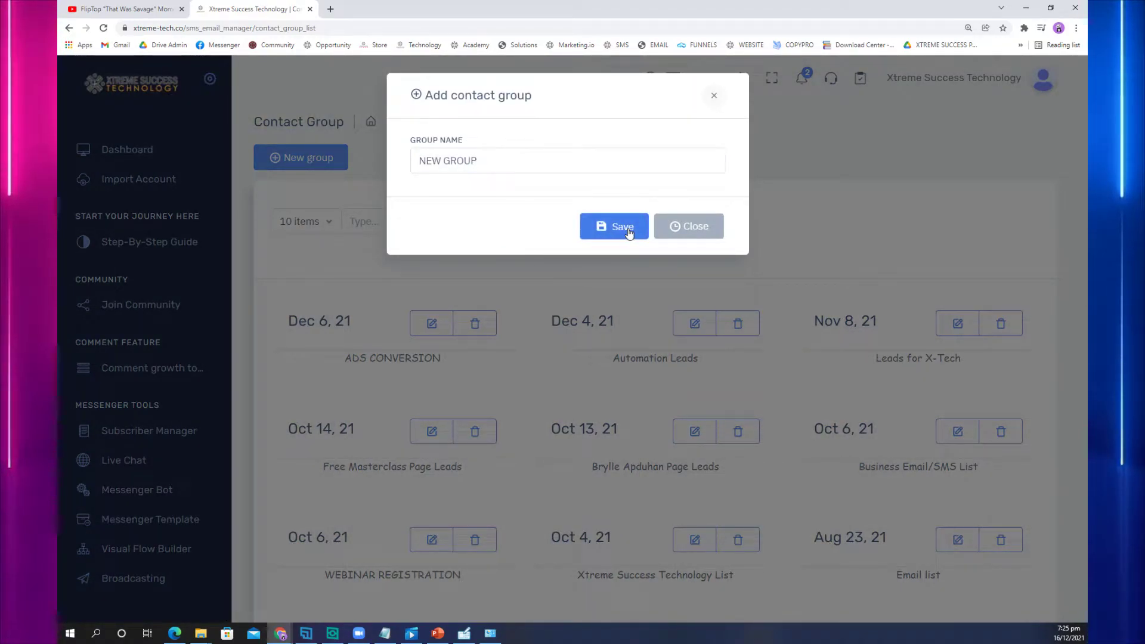
left_click(715, 96)
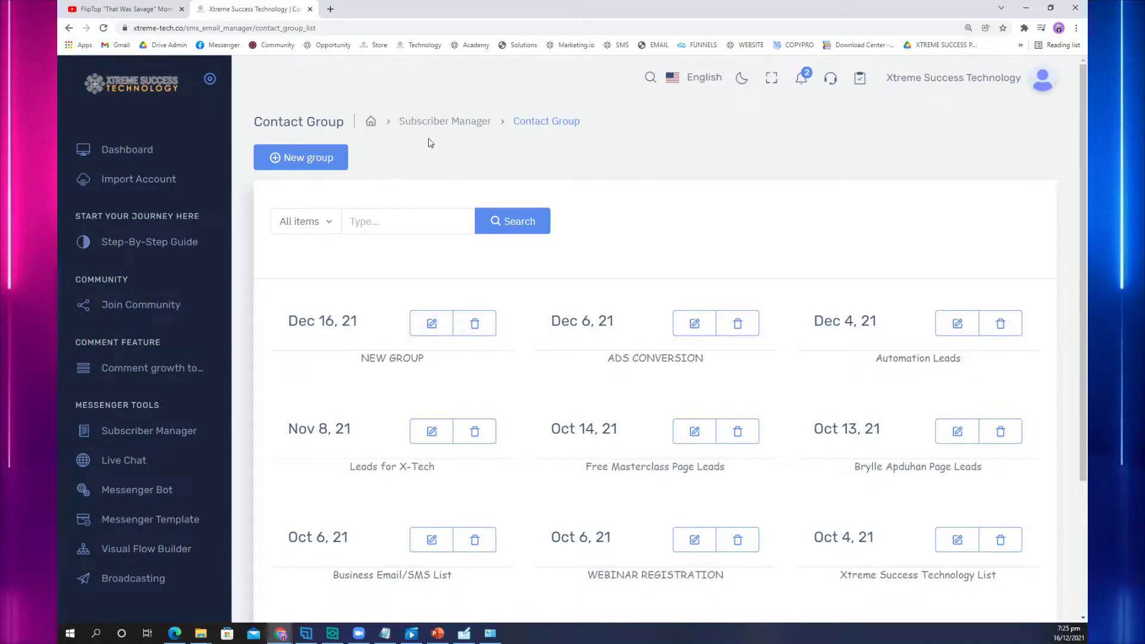
left_click(179, 439)
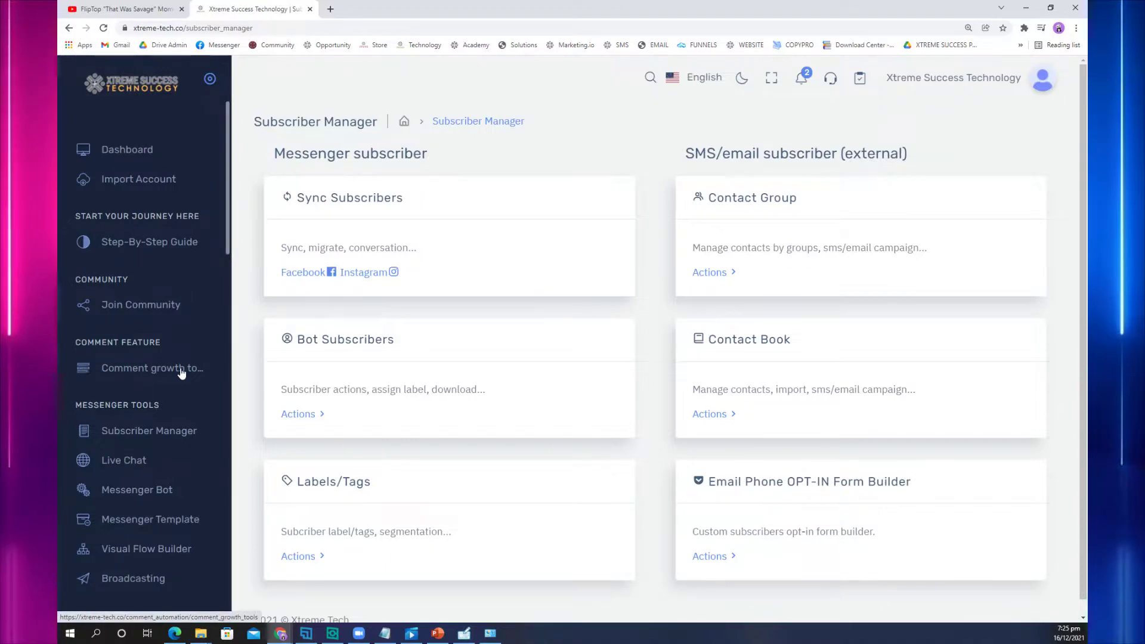
Step: Go to Broadcasting and show the Subscriber Broadcast campaign list
scroll(180, 389, "down", 1)
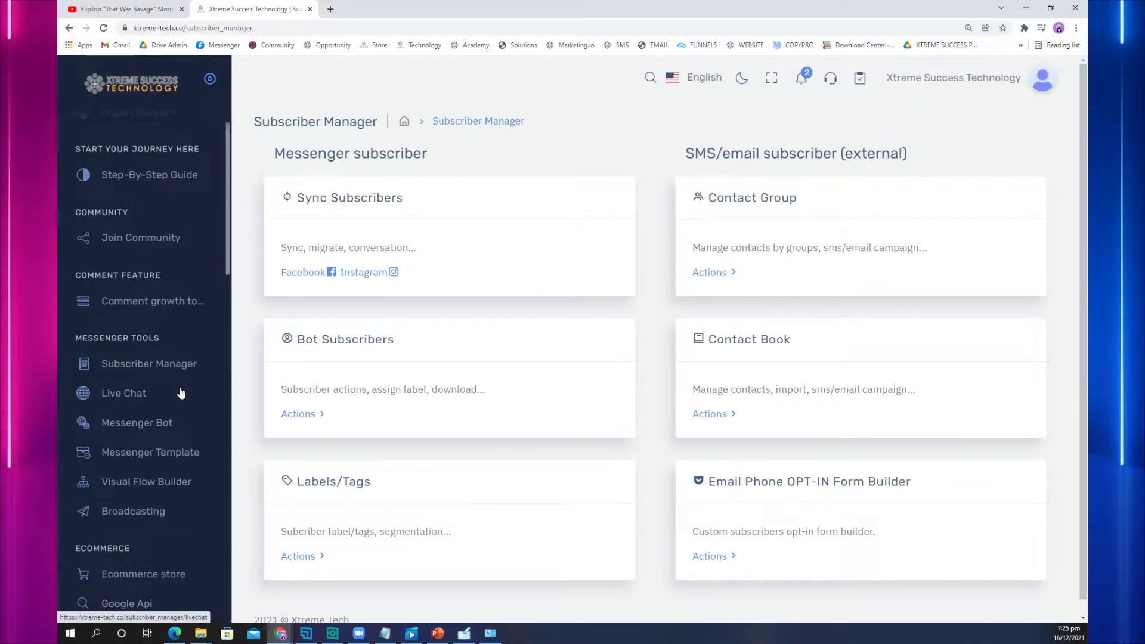
left_click(152, 519)
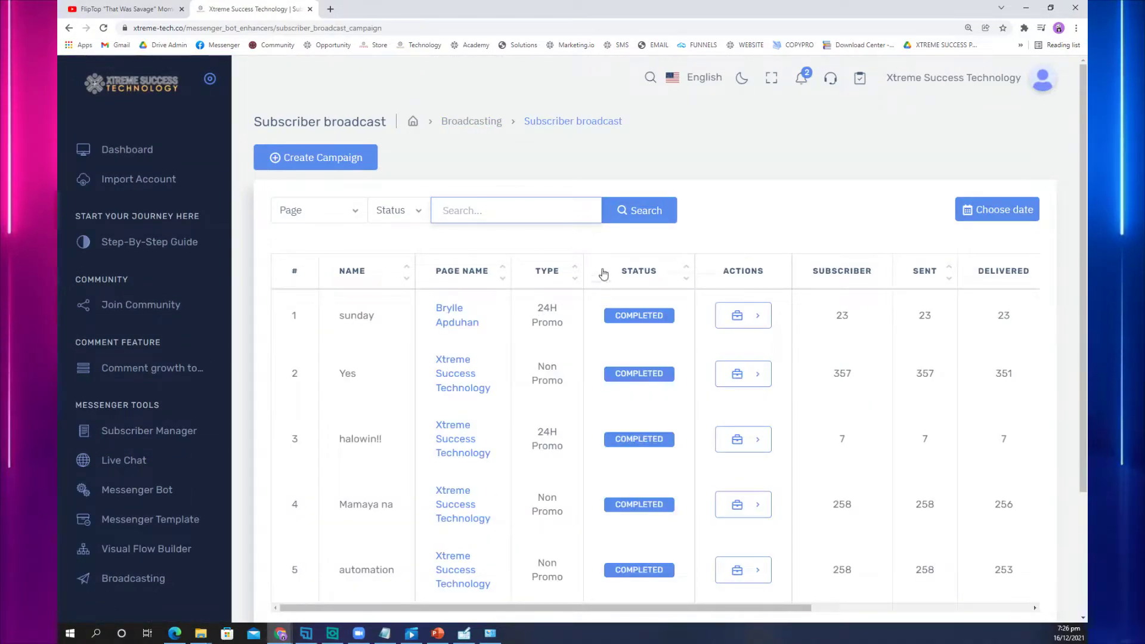
left_click(68, 28)
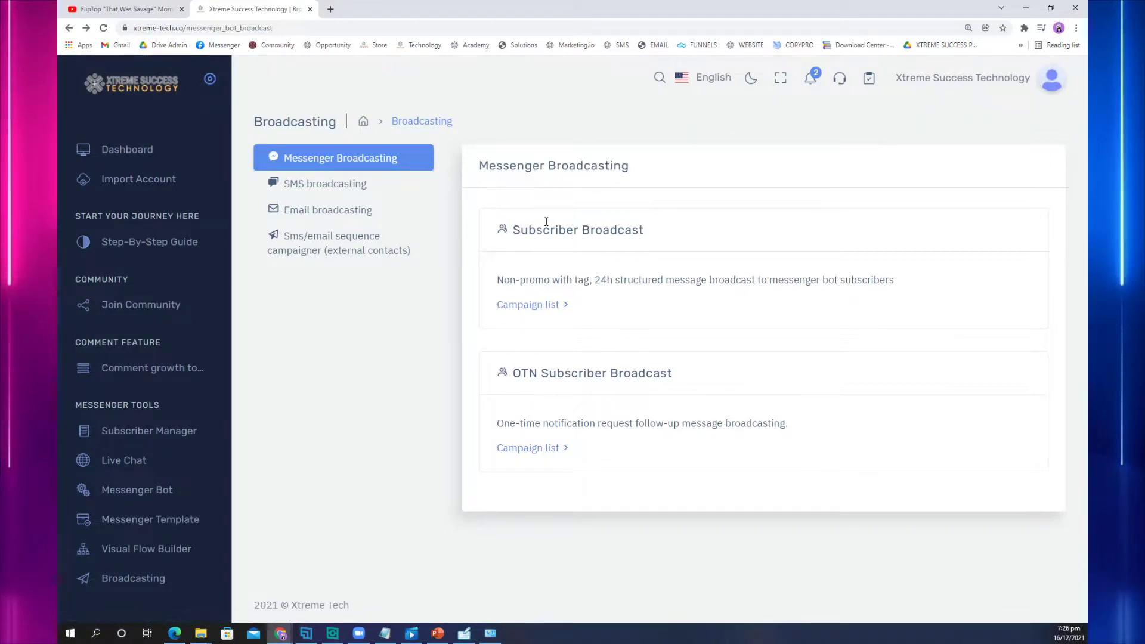
triple_click(511, 233)
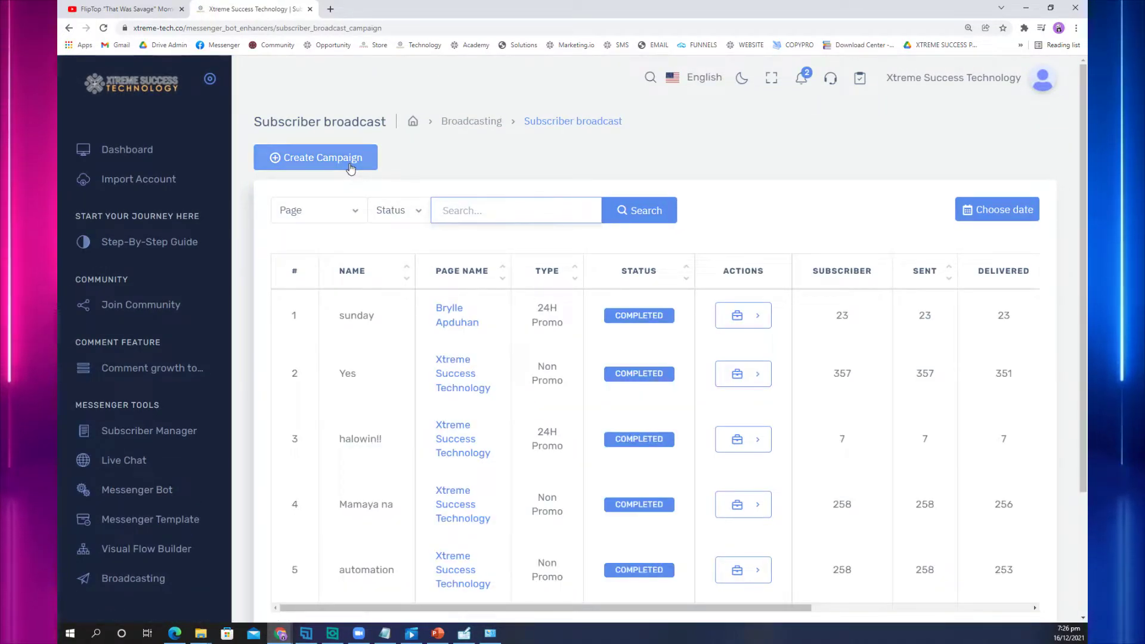
left_click(350, 167)
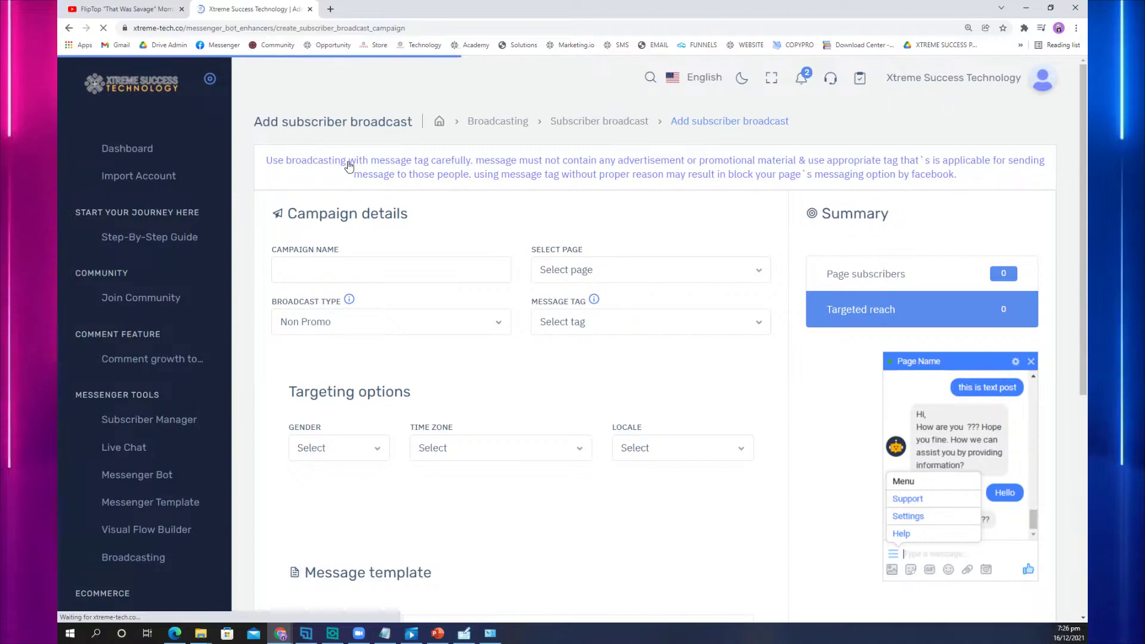
Step: Name the new broadcast 'announcement', choose its page, and set the type to 24H Promo
left_click(391, 279)
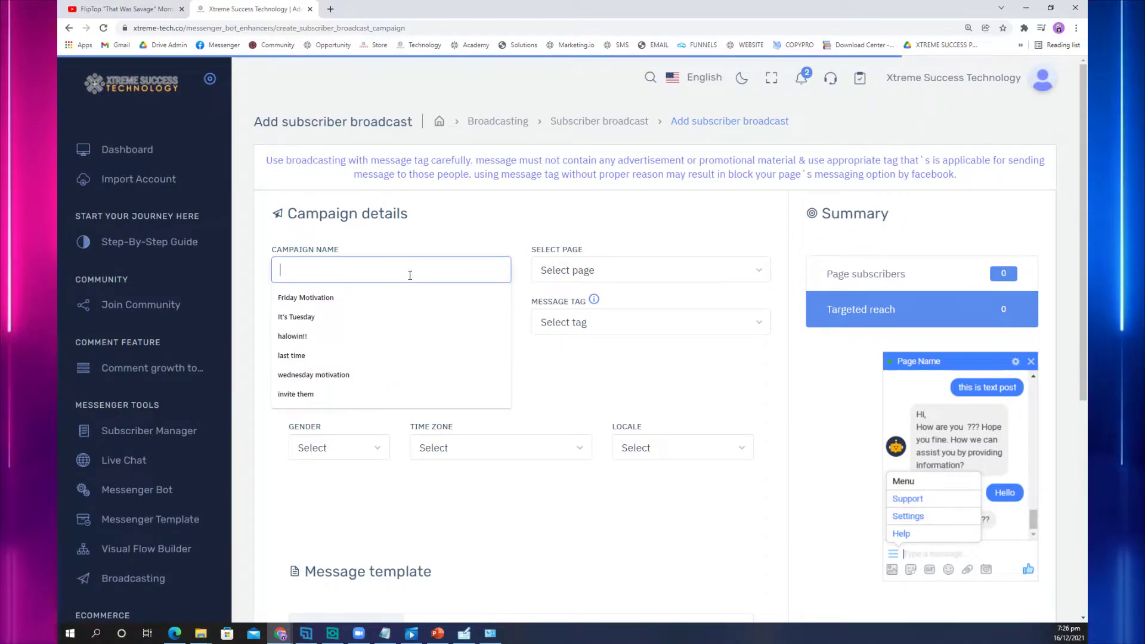
type("announcement")
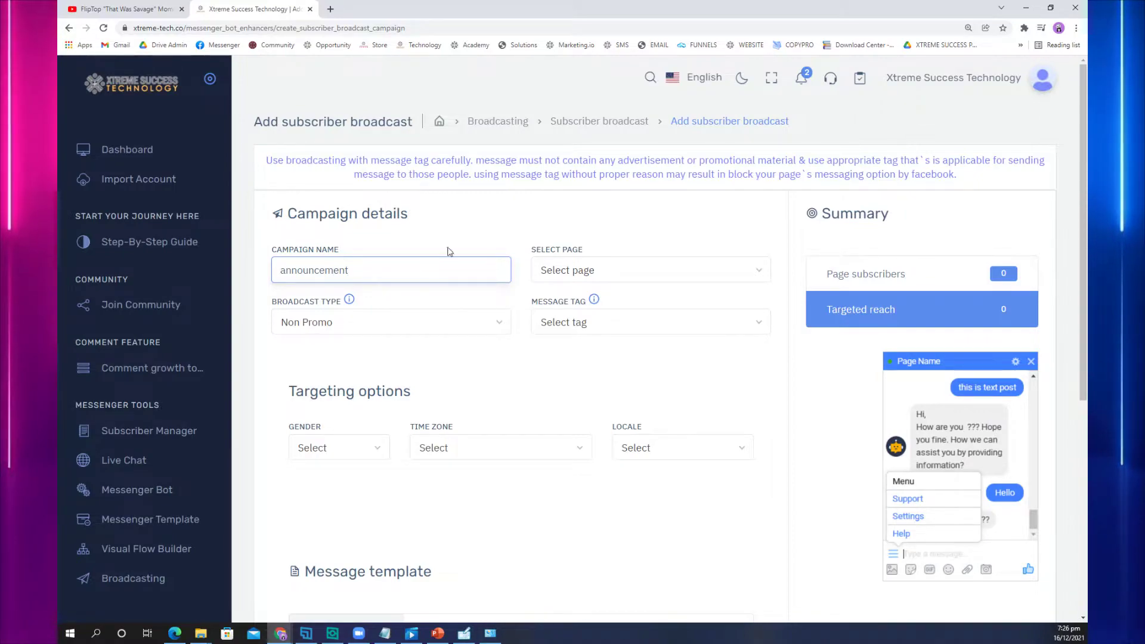
left_click(567, 270)
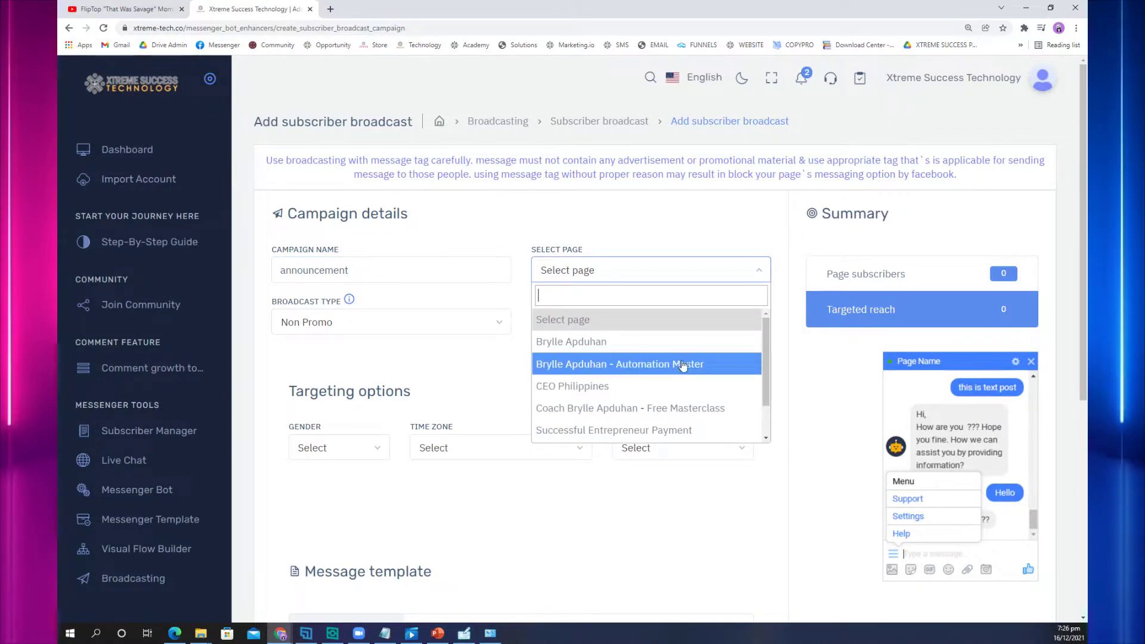
left_click(695, 342)
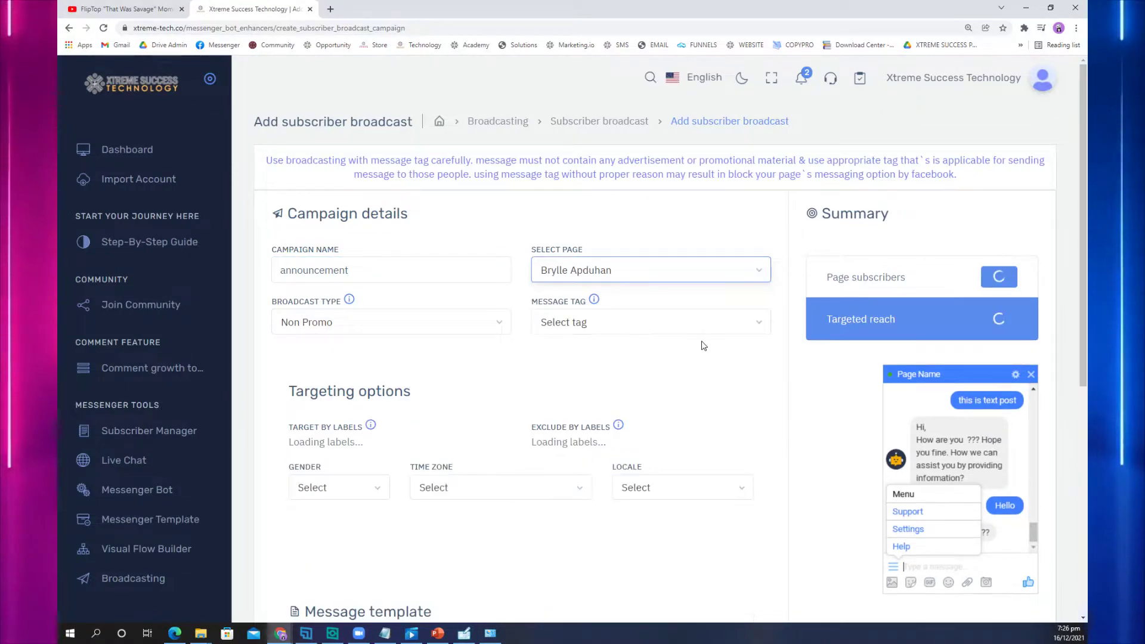
left_click(463, 324)
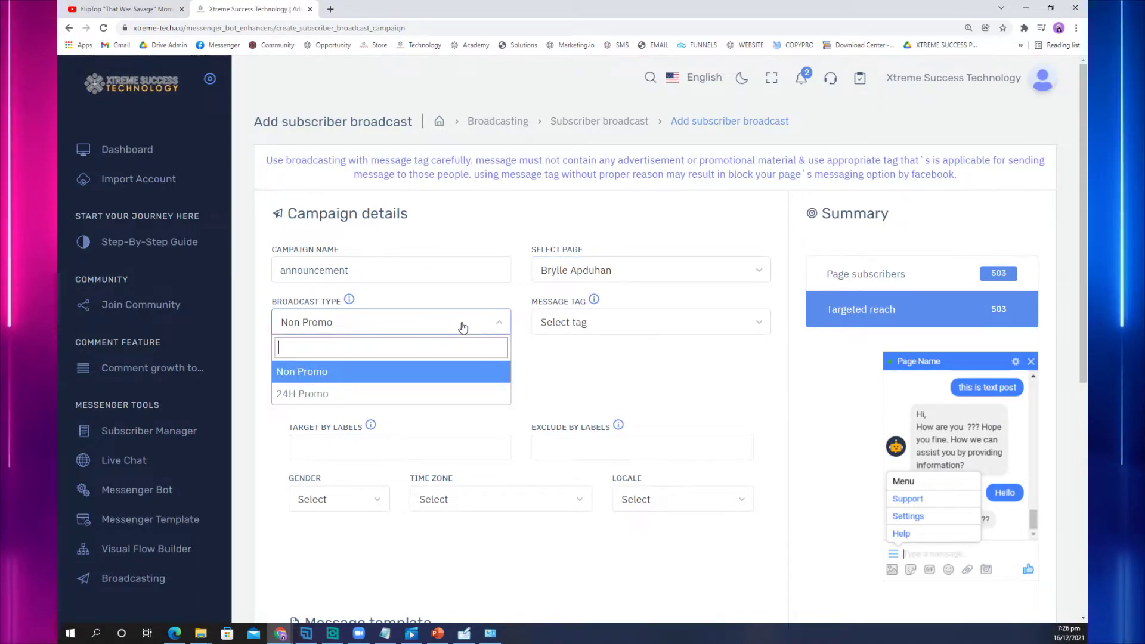
left_click(322, 395)
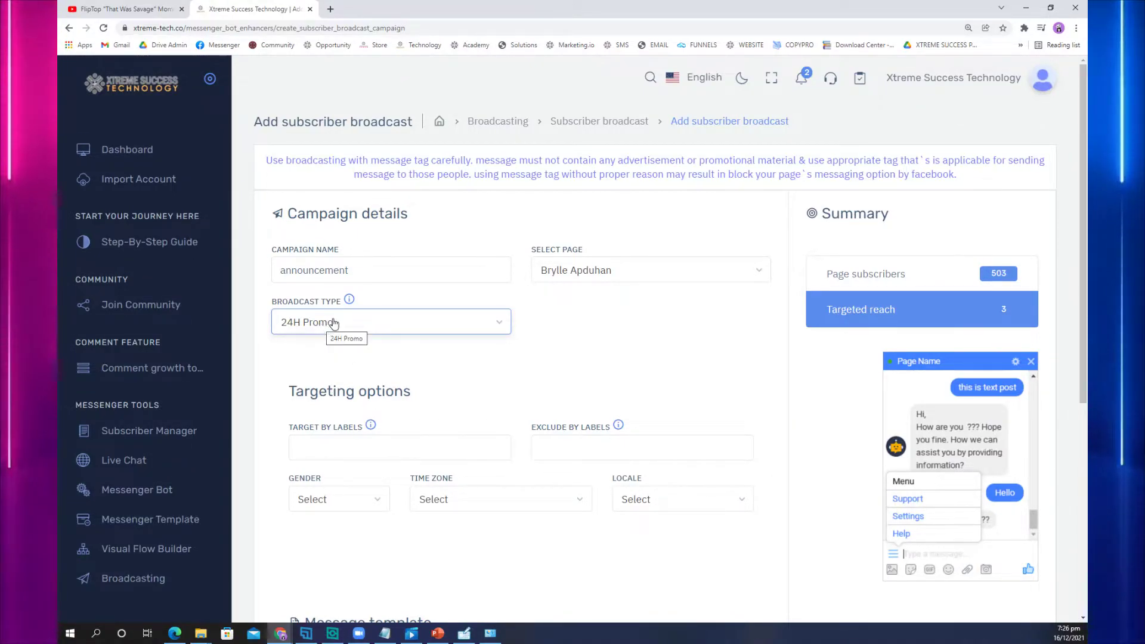
scroll(397, 324, "down", 2)
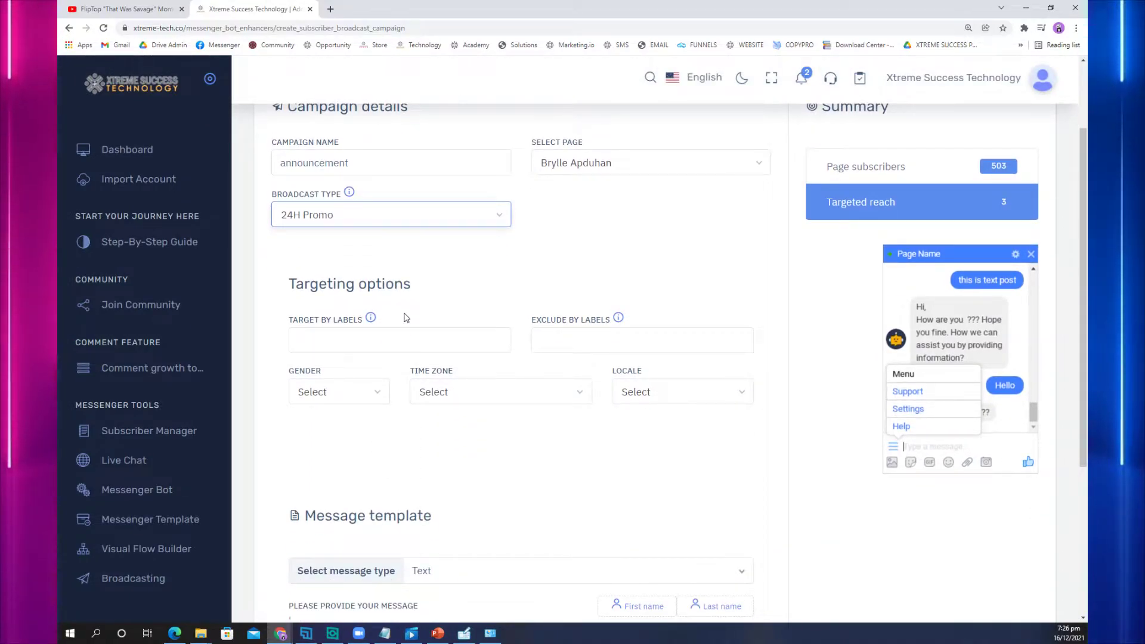
scroll(411, 298, "down", 5)
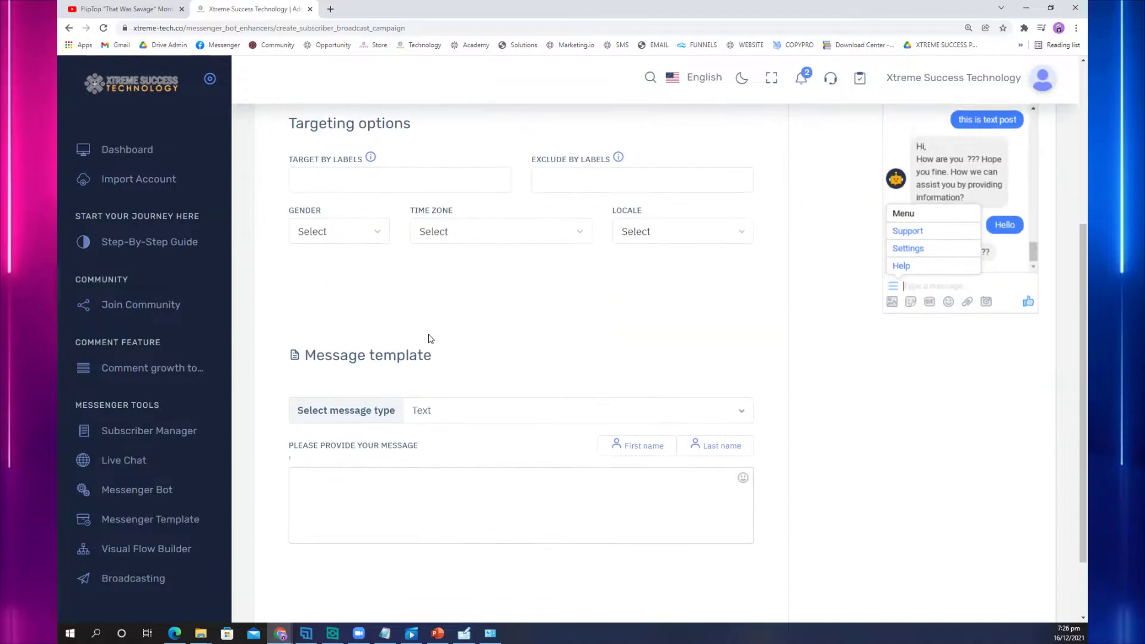
left_click(433, 415)
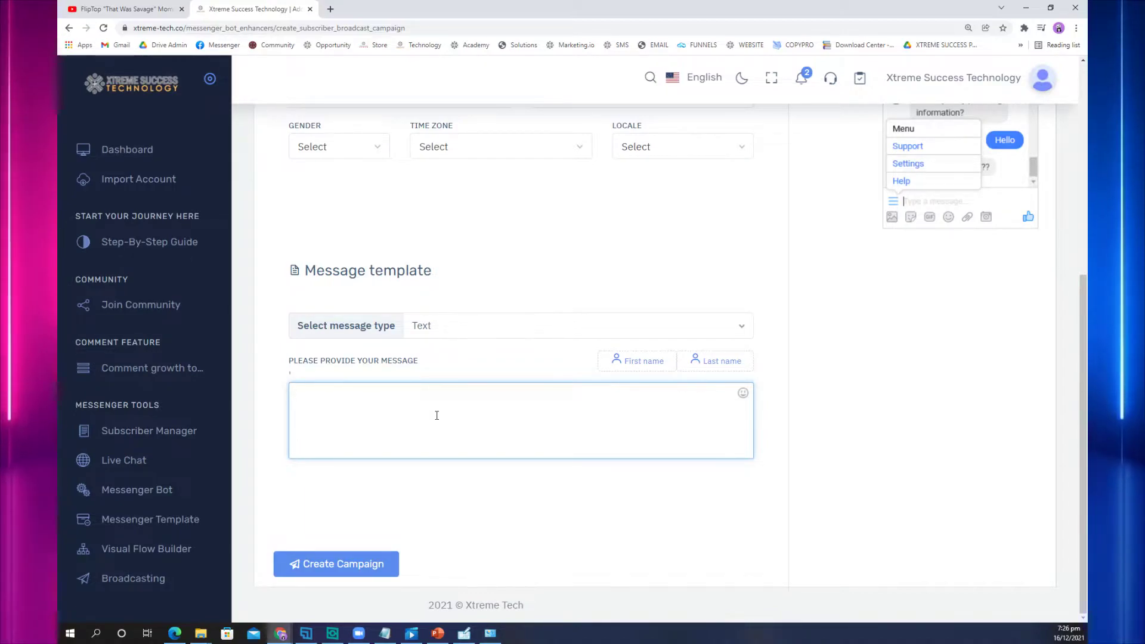
scroll(583, 334, "up", 4)
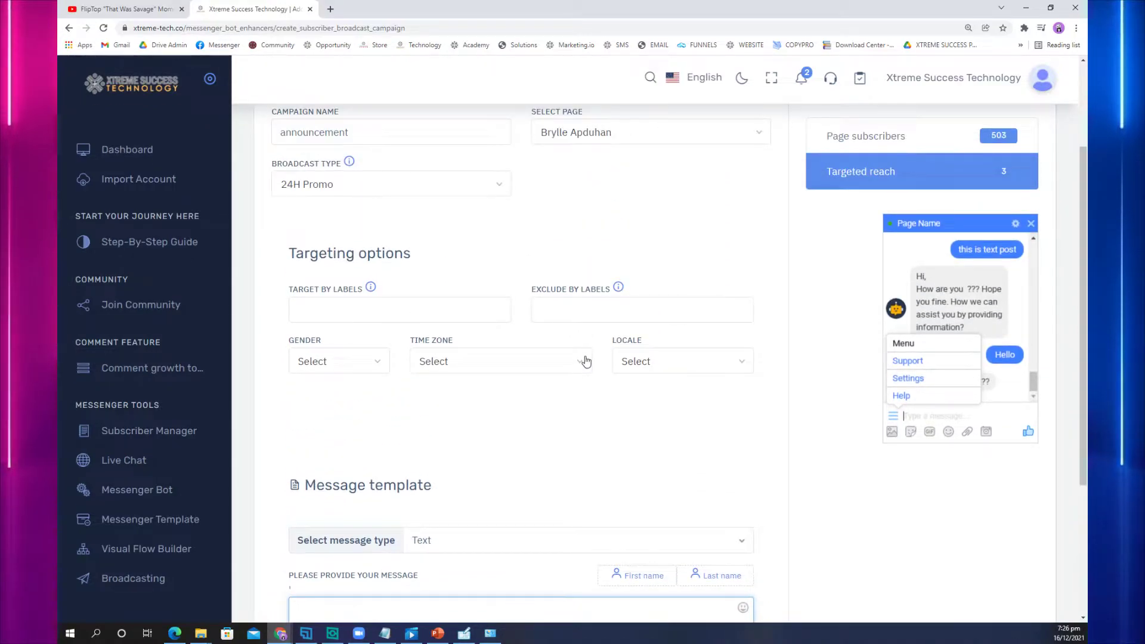
scroll(584, 430, "down", 3)
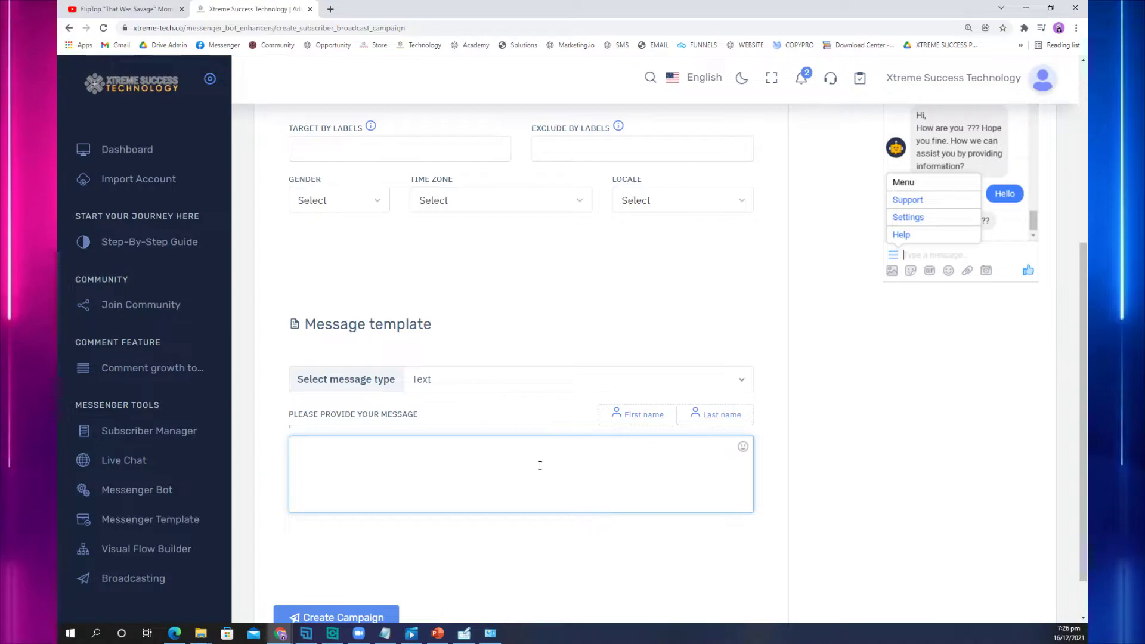
Step: Write the promo message with a first-name greeting and a request to reply INTERESTED
type("llo")
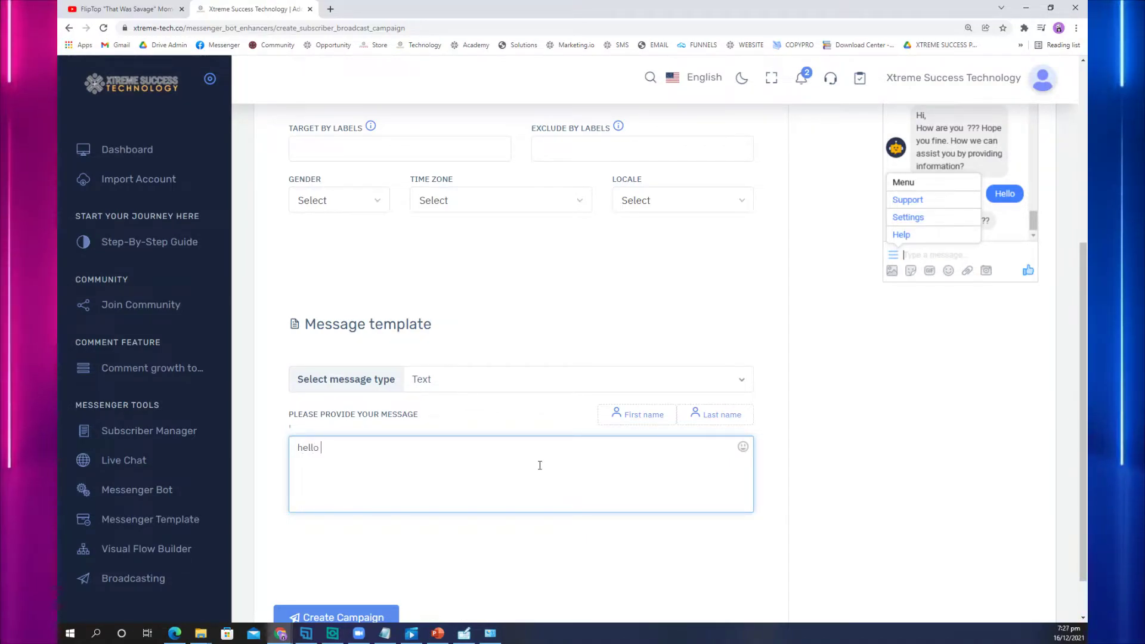
left_click(640, 414)
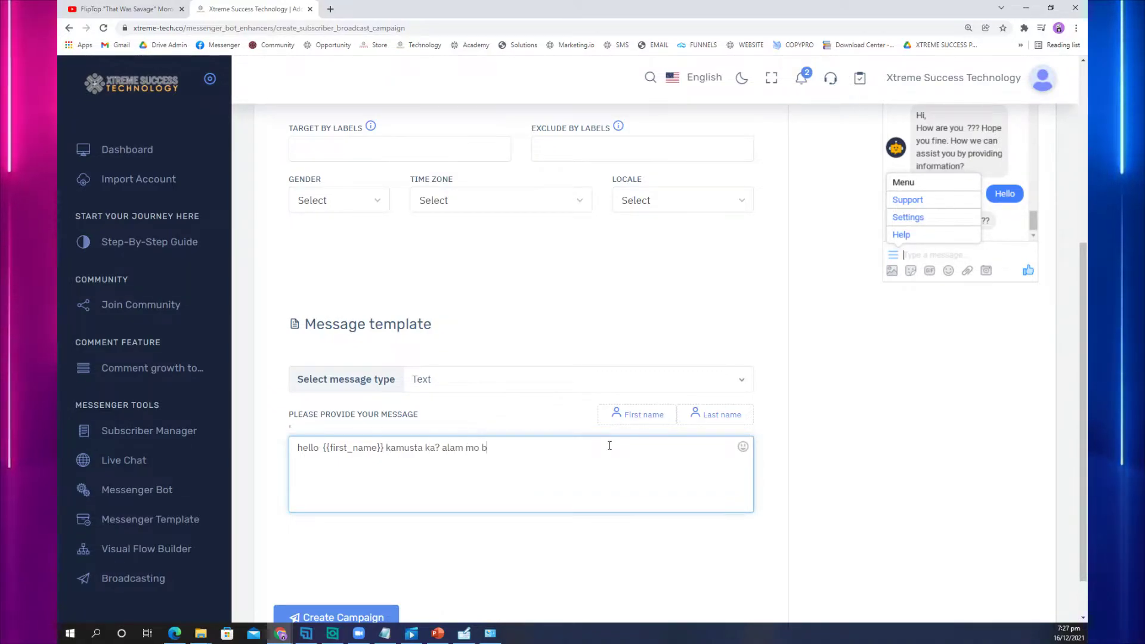
type("kamusta ka? alam mo bang may")
type("CIAL PROMO KAME TODAY! 20% OFF sa lahat ngg offe")
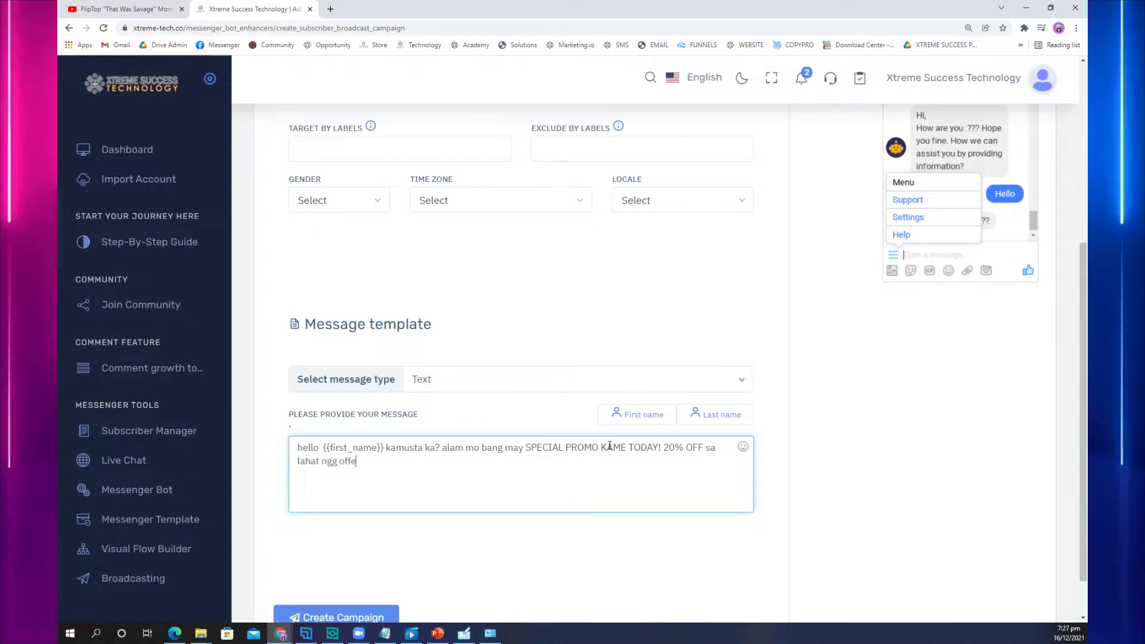
type("r namin!")
key("Return")
key("Return")
type("so ")
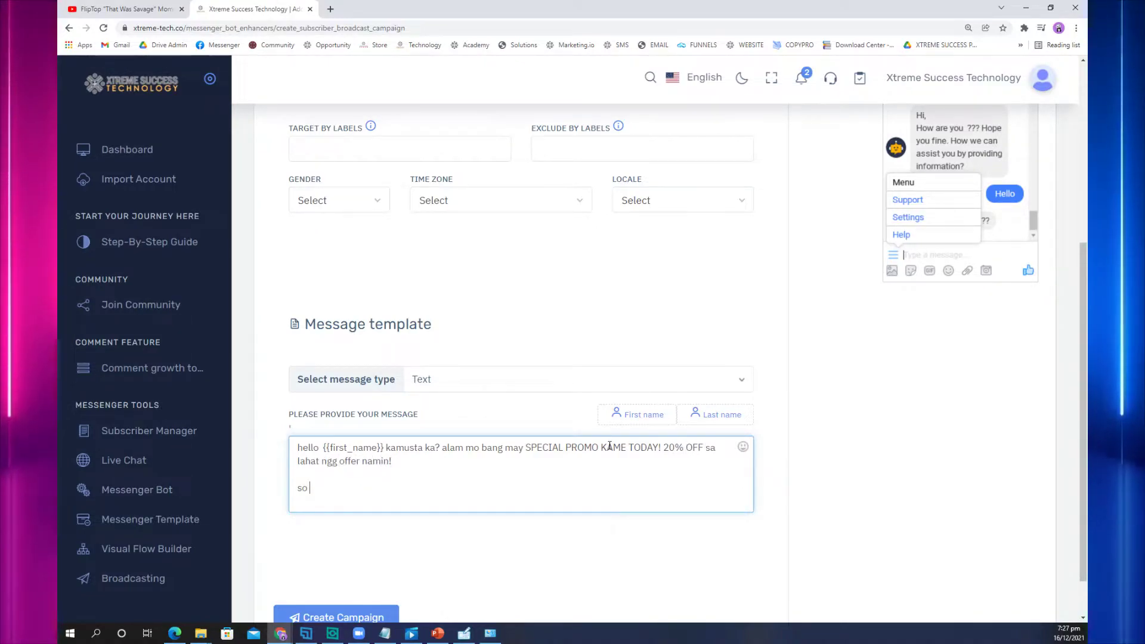
type("RE")
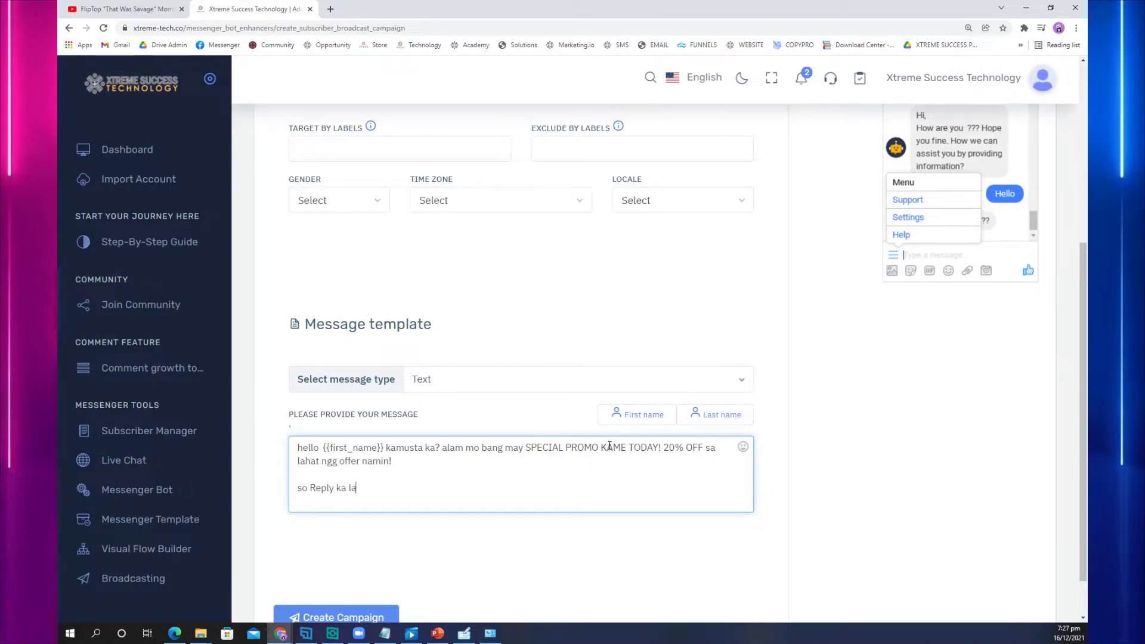
type("ply ka lang INTERESTED para mabigay namin yung promo!")
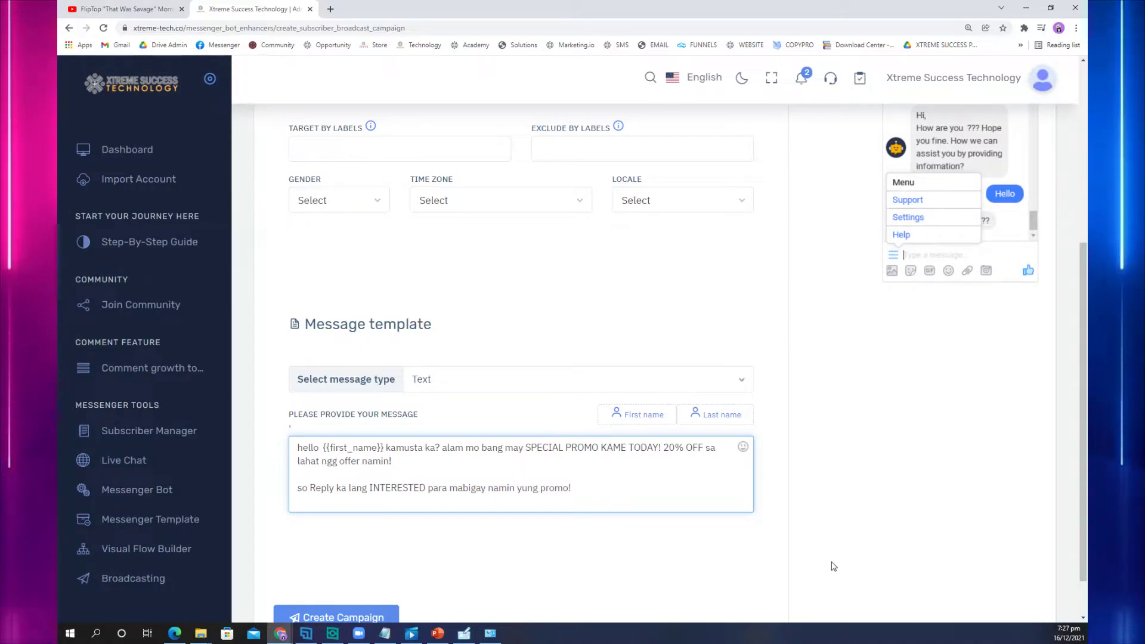
Step: Add a smiley emoji to the message and submit the announcement campaign
left_click(743, 447)
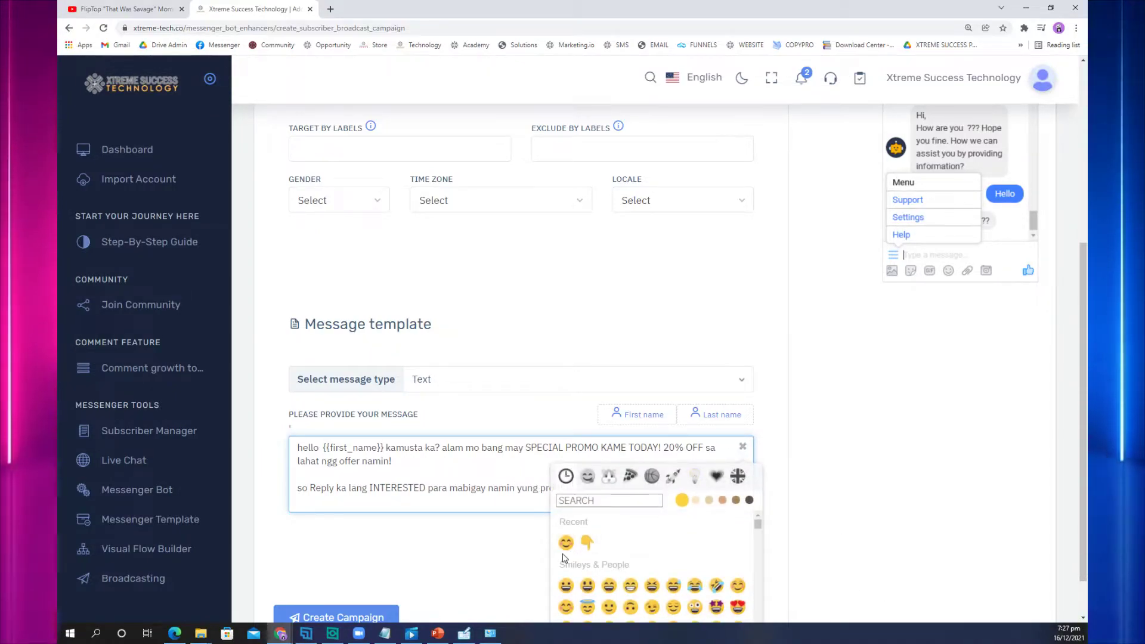
left_click(743, 447)
scroll(513, 590, "down", 1)
left_click(373, 569)
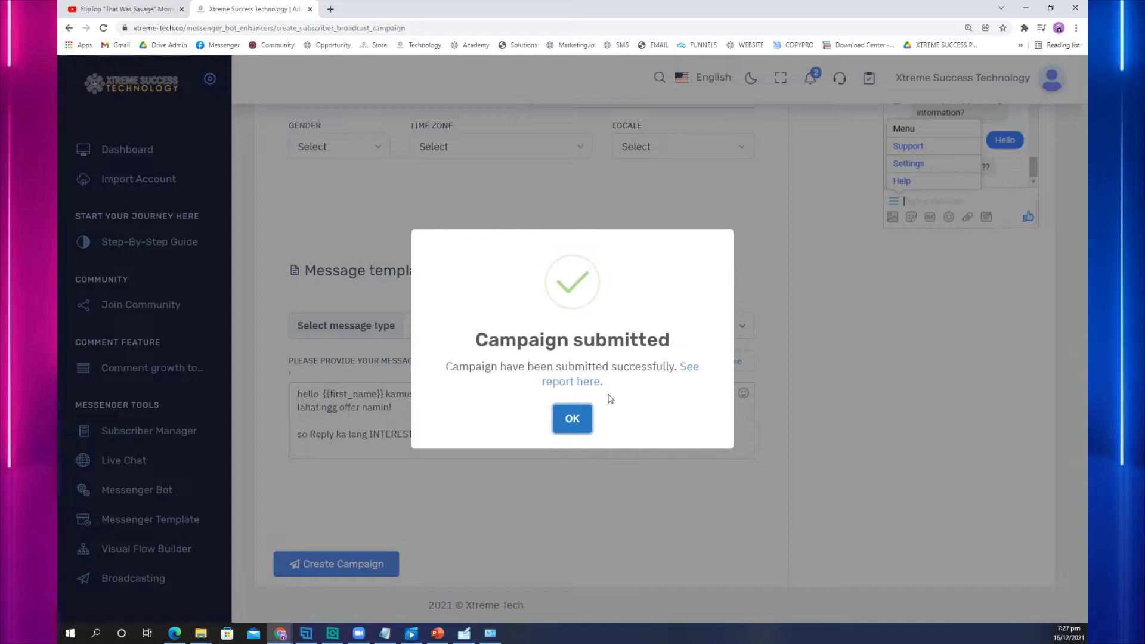
left_click(574, 416)
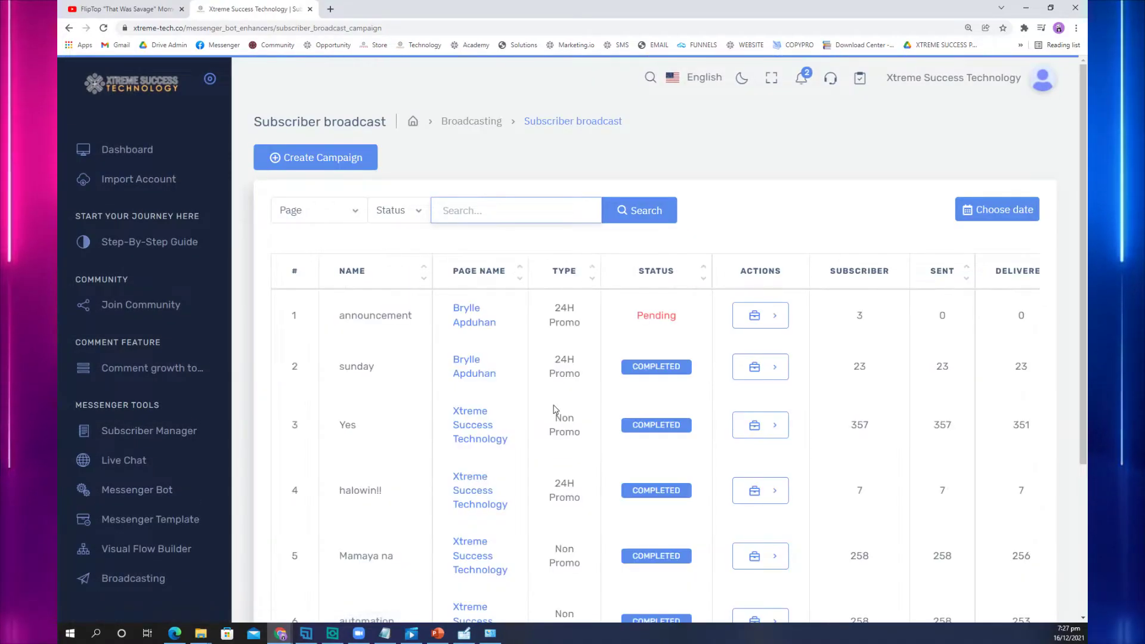
left_click(337, 160)
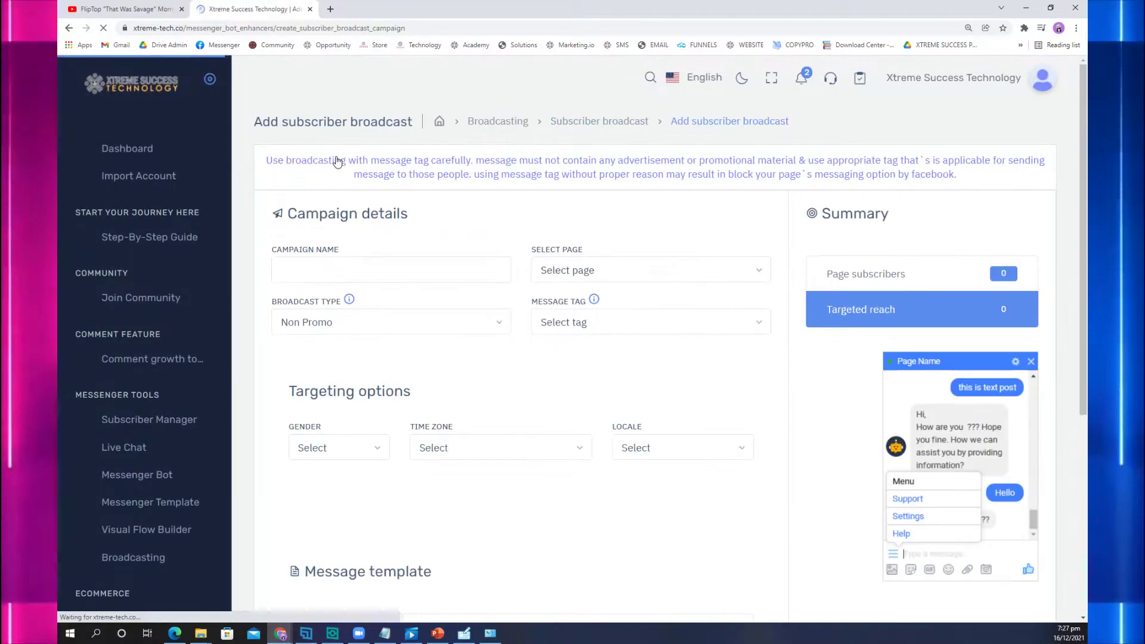
left_click(373, 266)
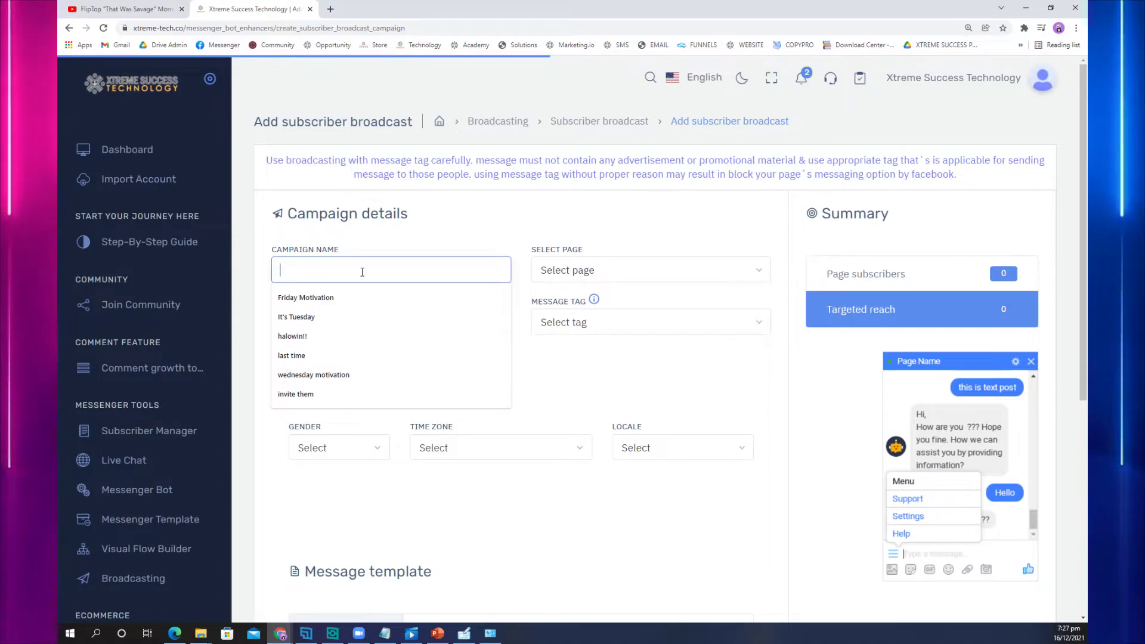
type("Para sa lahat")
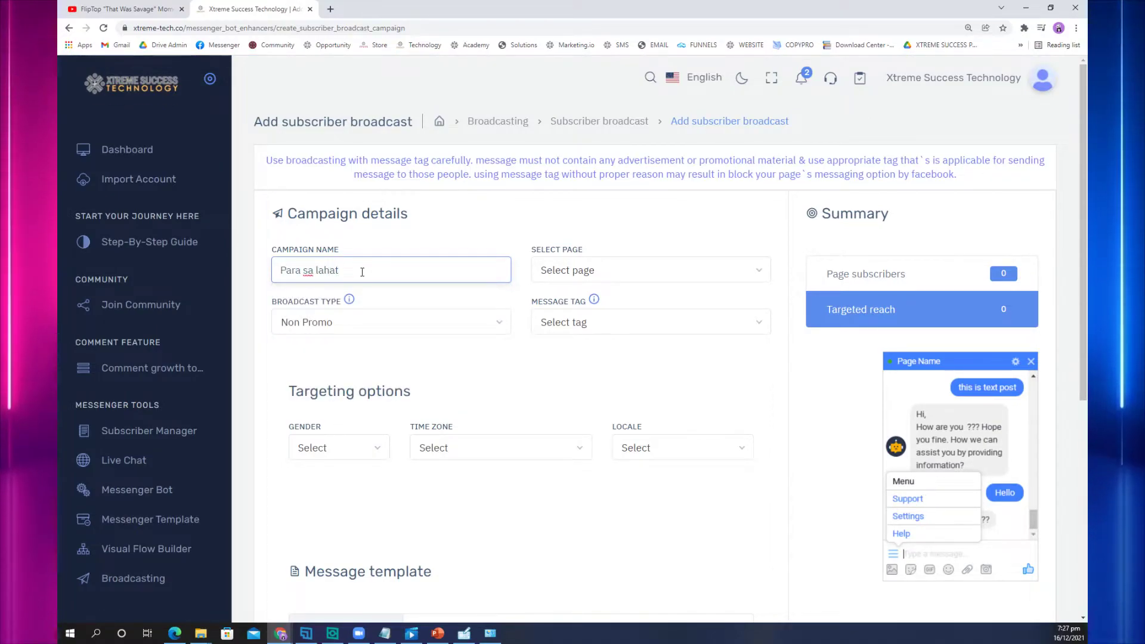
left_click(576, 272)
left_click(572, 340)
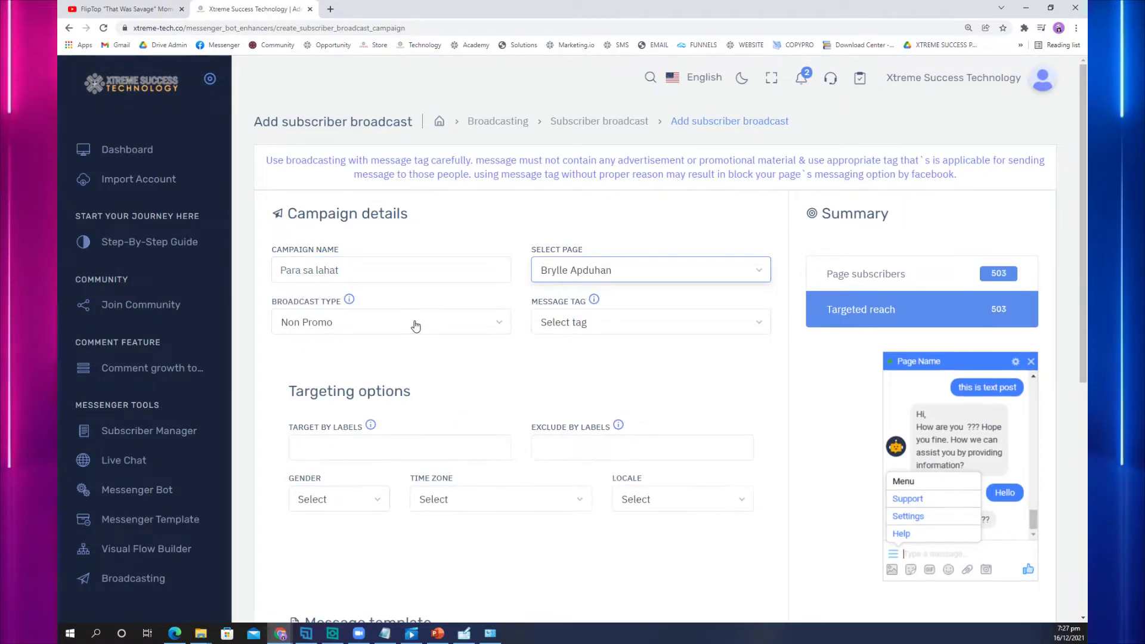
left_click(605, 325)
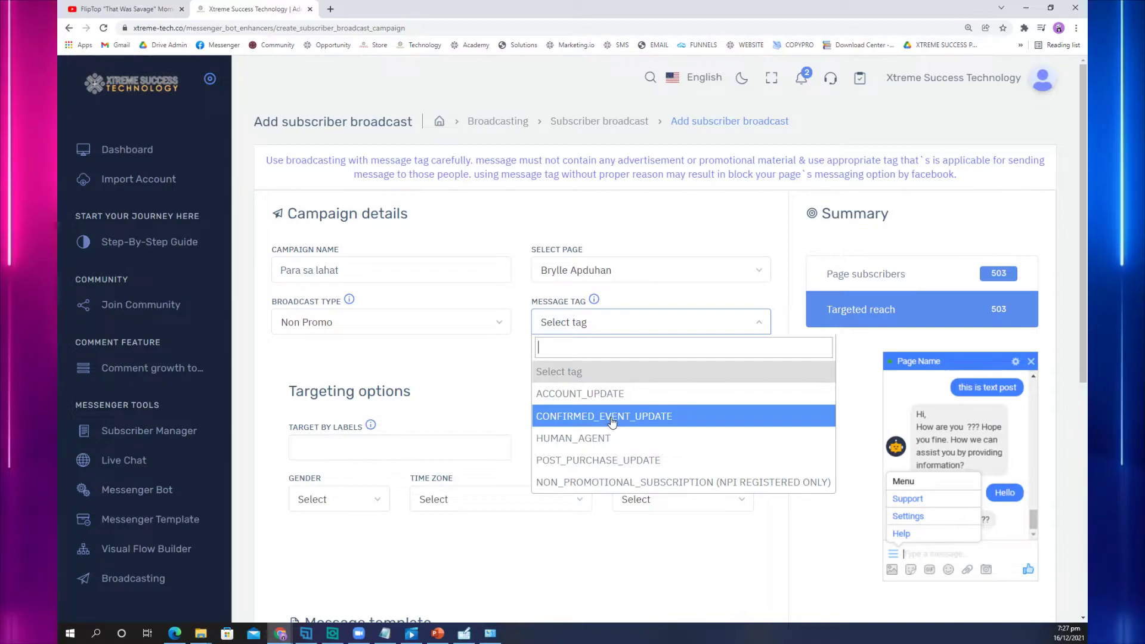
left_click(612, 417)
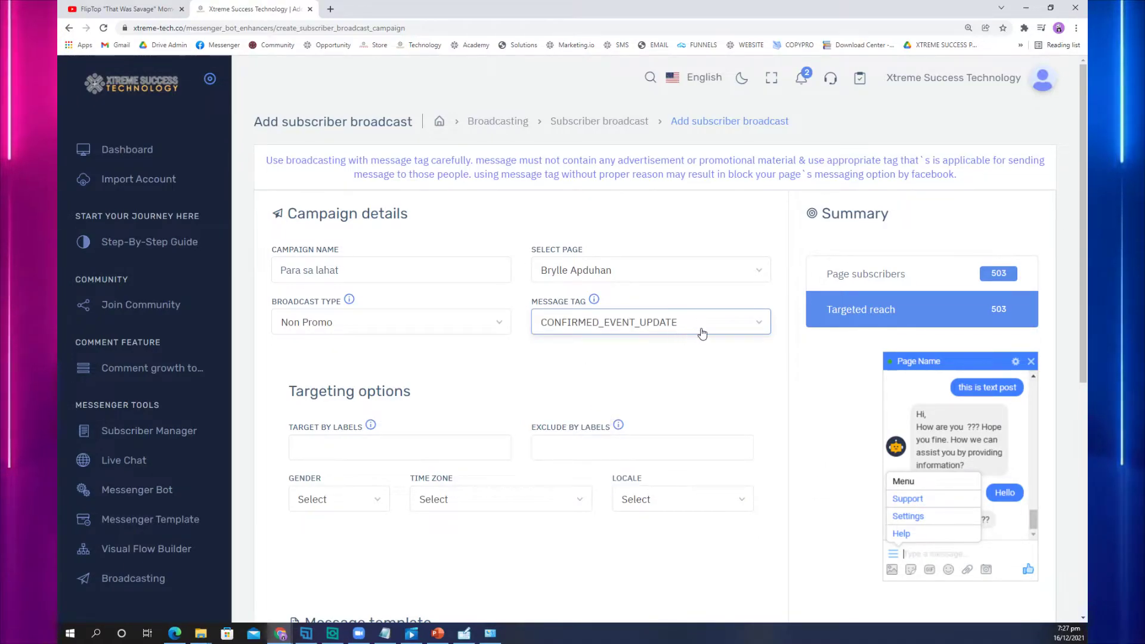
scroll(603, 396, "down", 3)
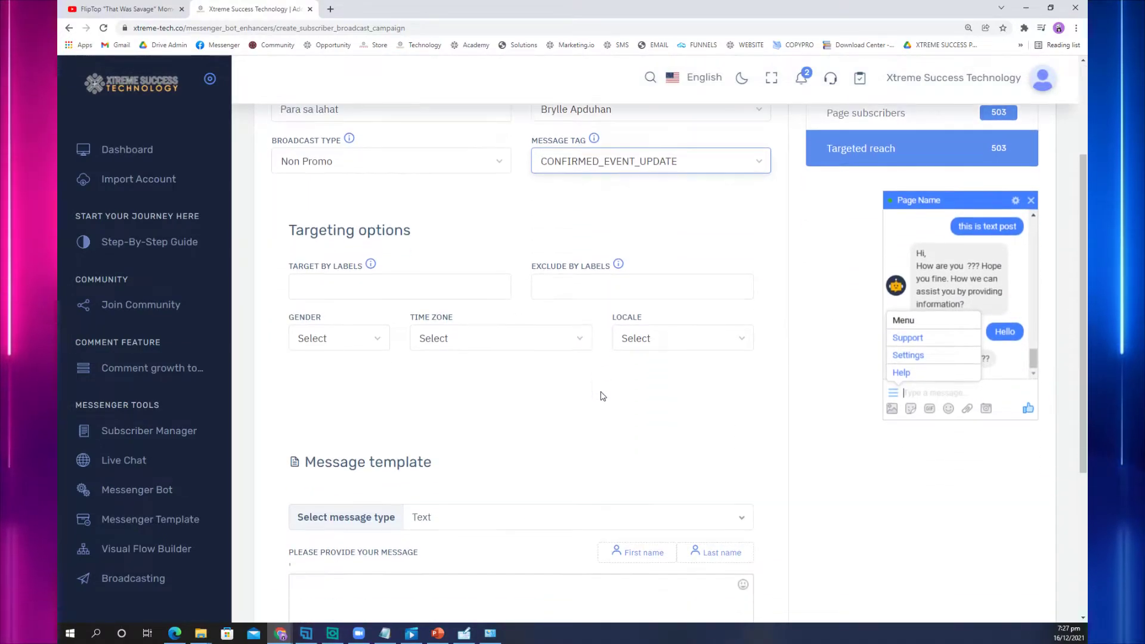
scroll(587, 369, "down", 1)
scroll(583, 382, "up", 3)
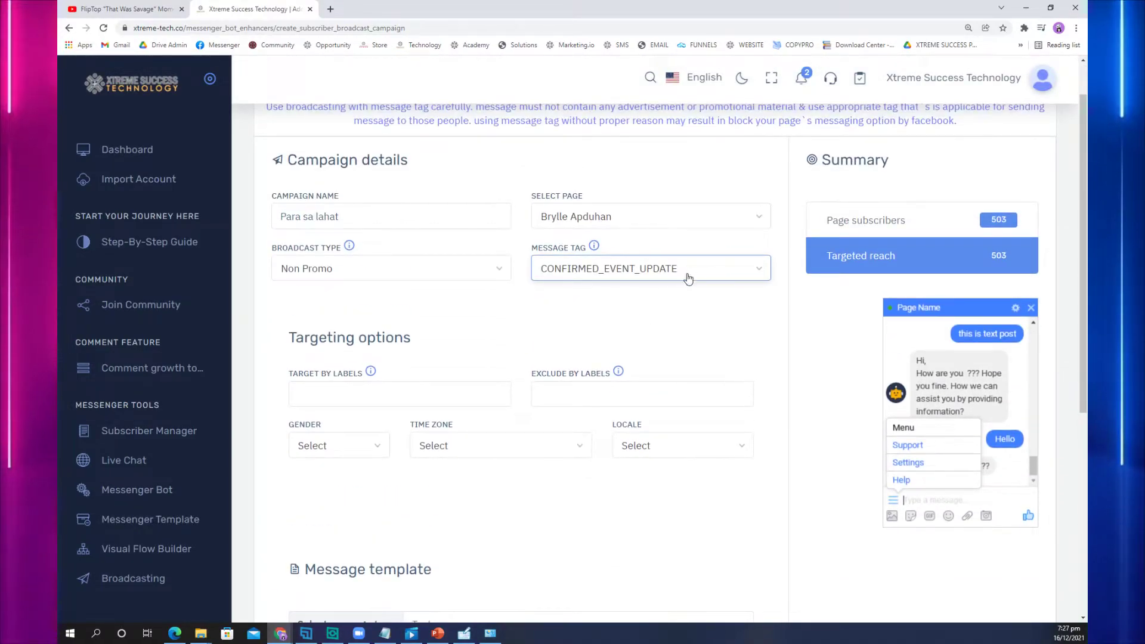
scroll(648, 281, "down", 2)
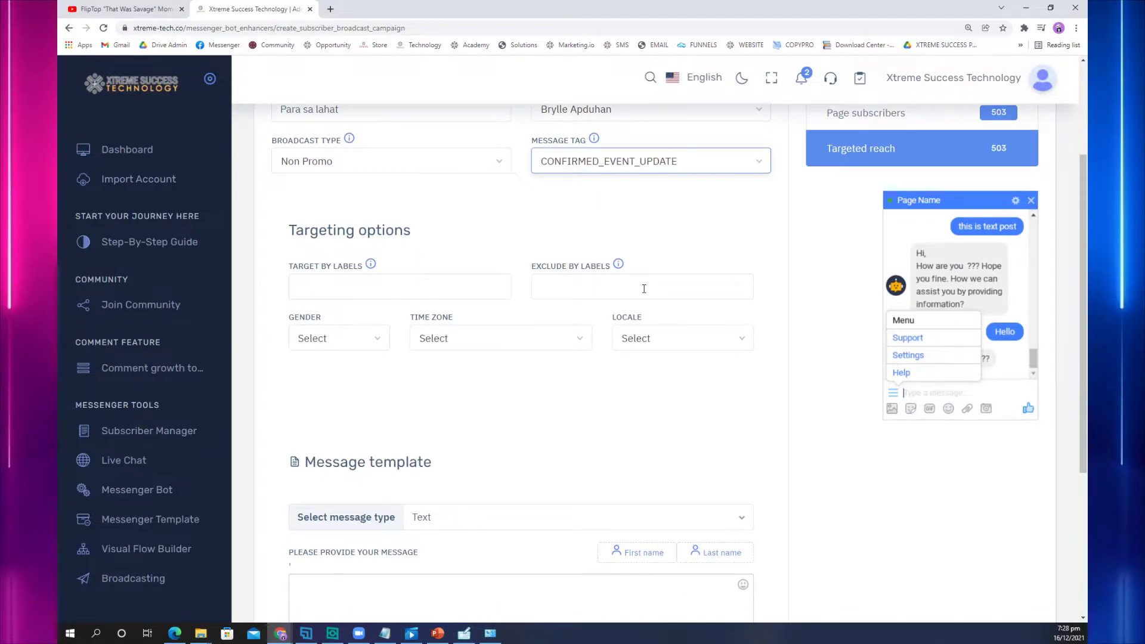
scroll(641, 289, "down", 2)
scroll(607, 411, "up", 2)
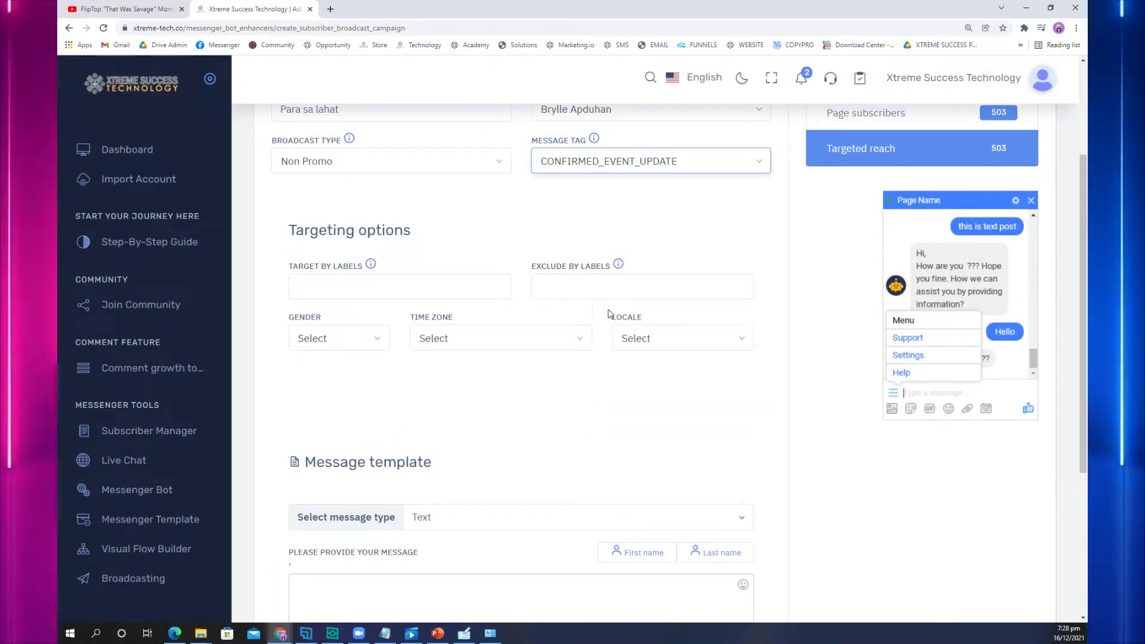
scroll(556, 325, "up", 3)
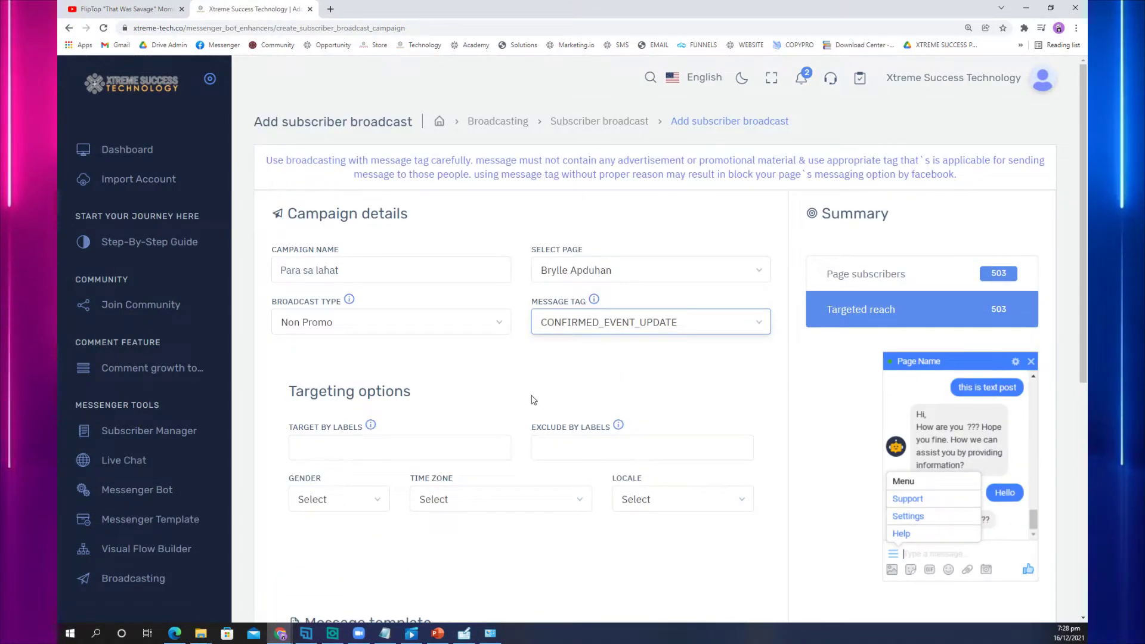
scroll(467, 328, "down", 6)
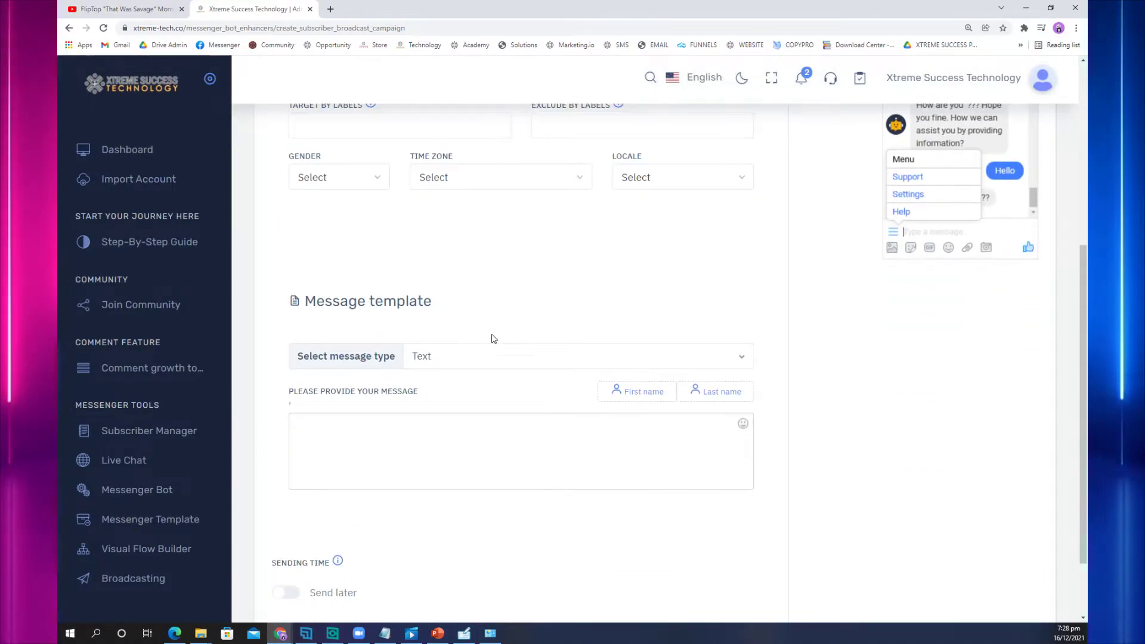
scroll(567, 327, "up", 4)
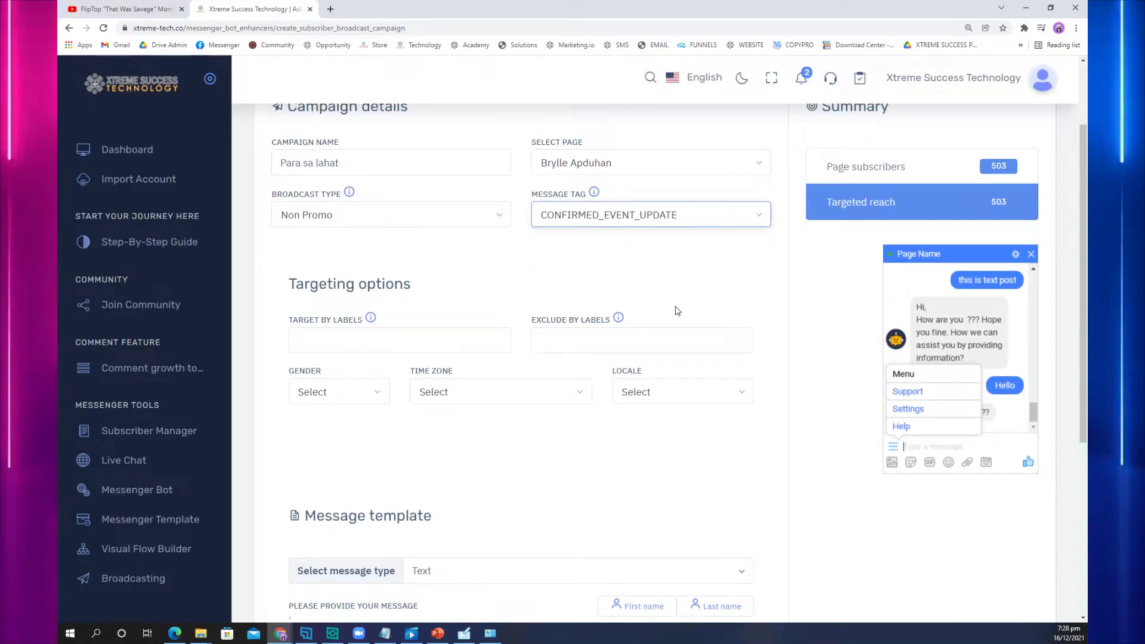
scroll(674, 358, "up", 2)
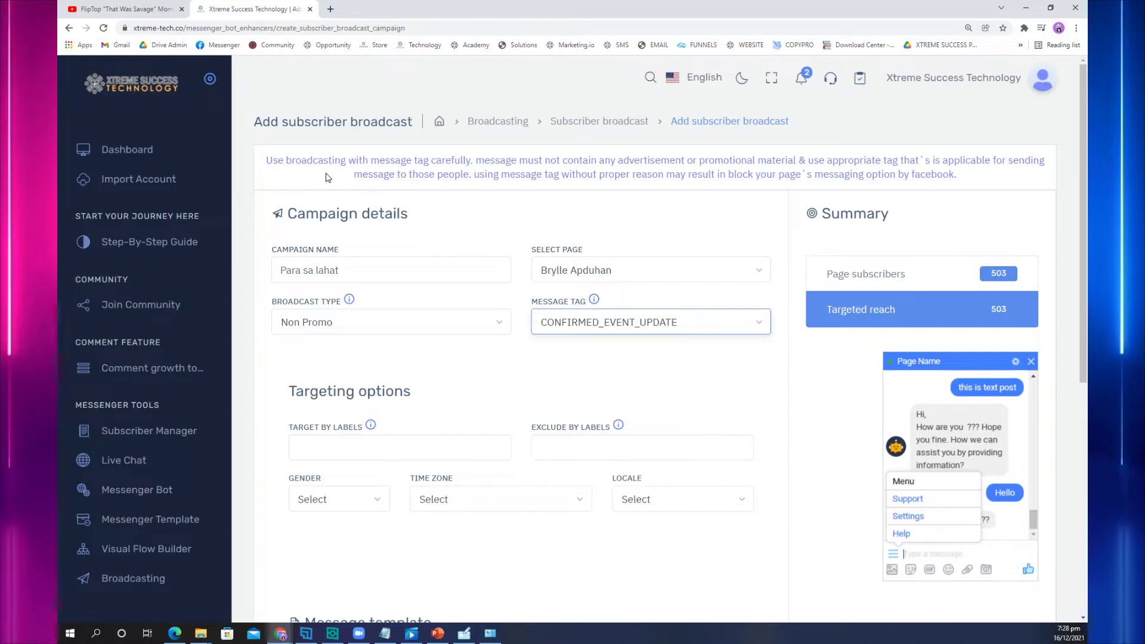
left_click(270, 161)
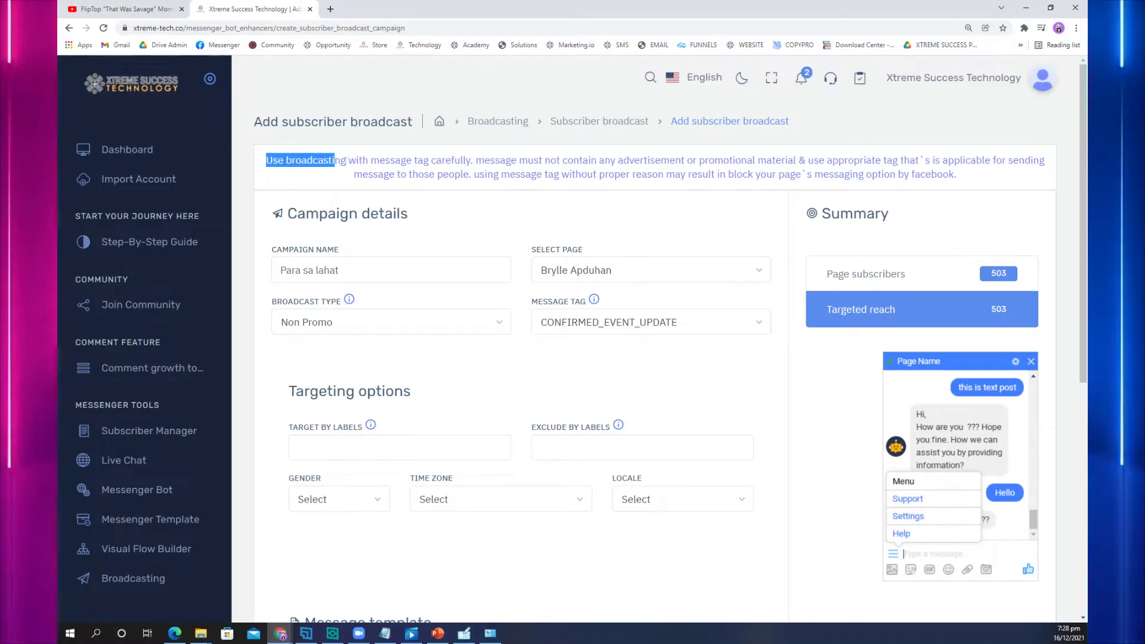
left_click_drag(484, 160, 685, 161)
left_click_drag(790, 162, 682, 175)
left_click(528, 176)
left_click_drag(806, 176, 956, 182)
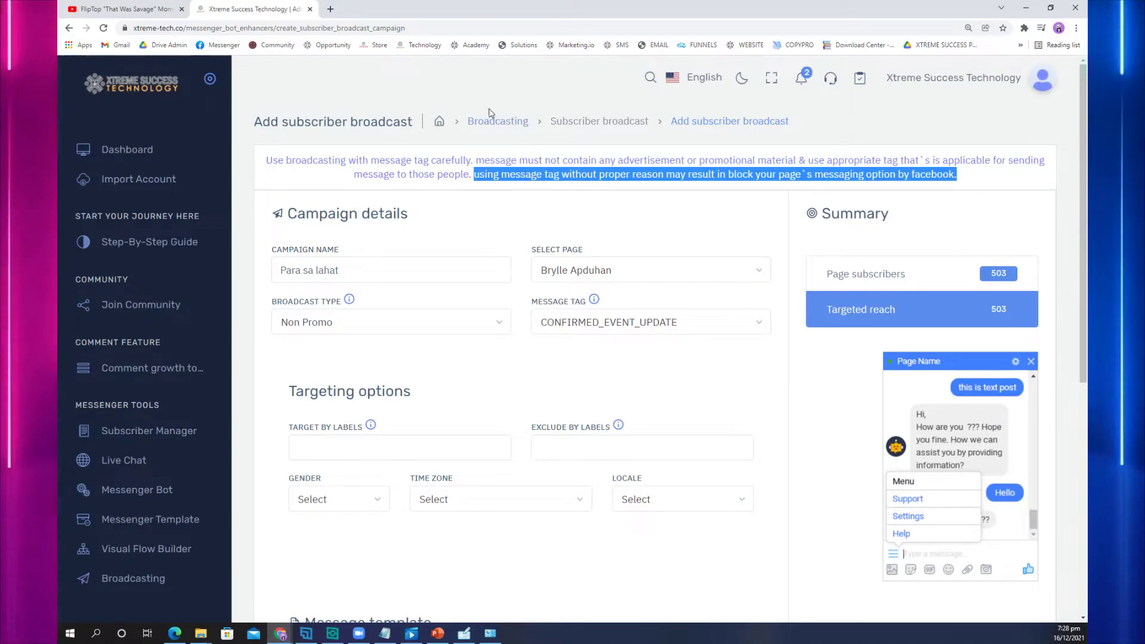
left_click(504, 341)
Step: Enable Send later and schedule the broadcast for 20:00 on 18 December 2021
scroll(504, 341, "down", 5)
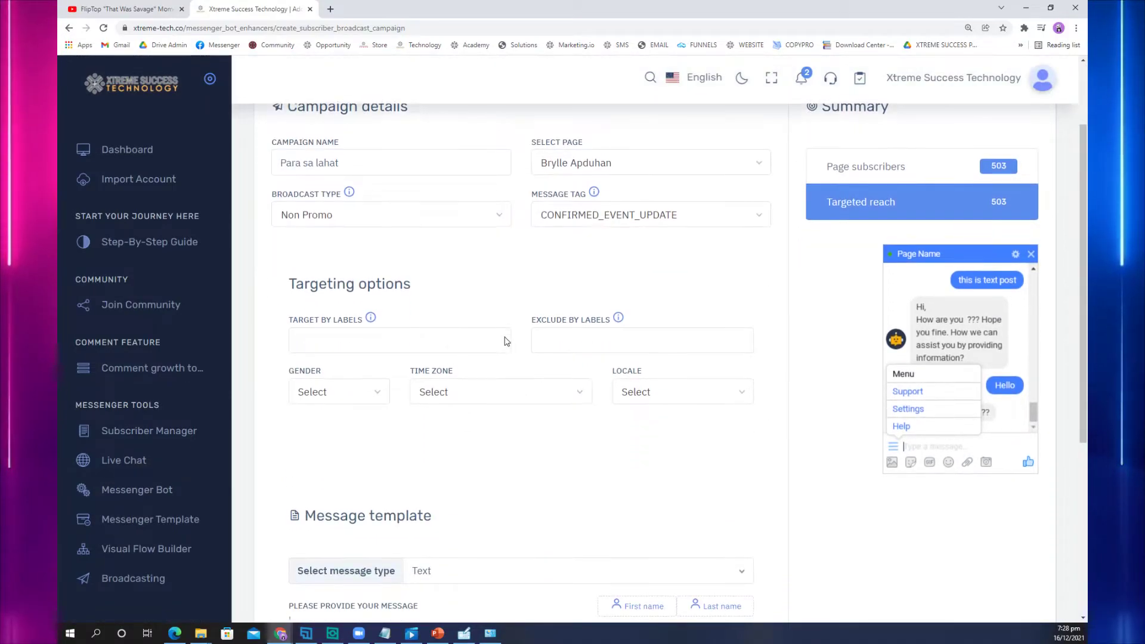
scroll(521, 326, "down", 2)
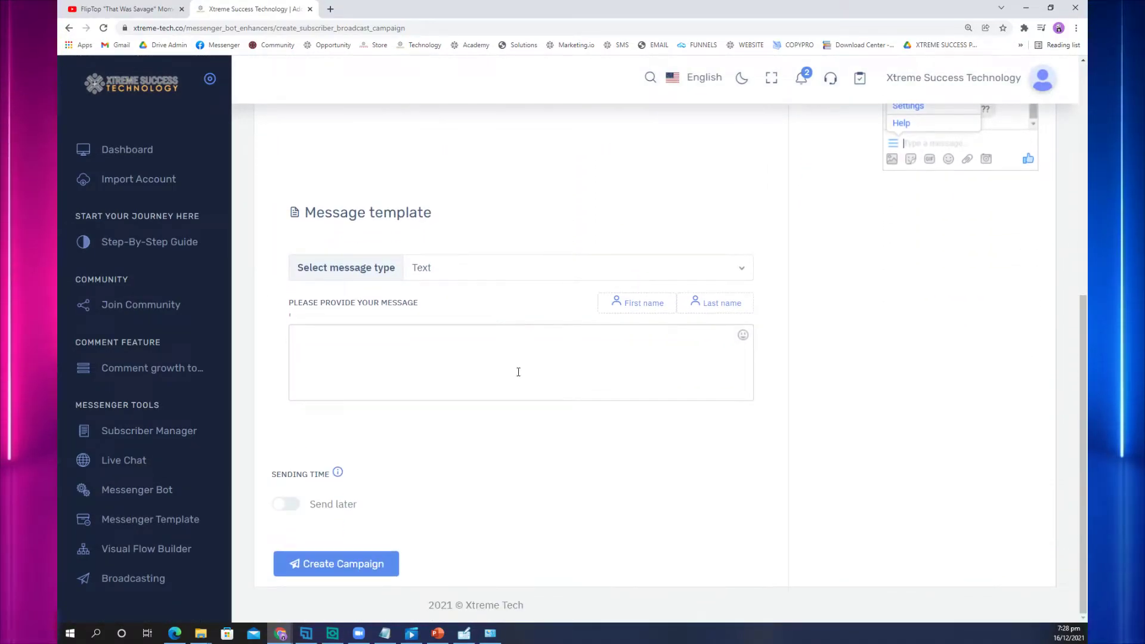
left_click(287, 506)
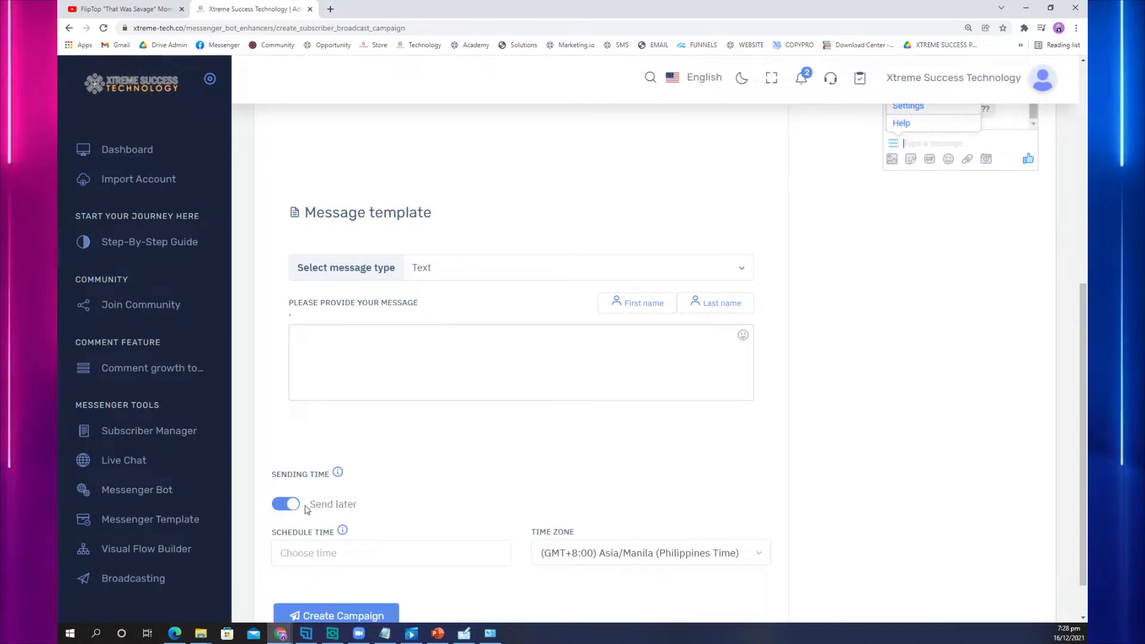
scroll(304, 509, "down", 1)
left_click(367, 498)
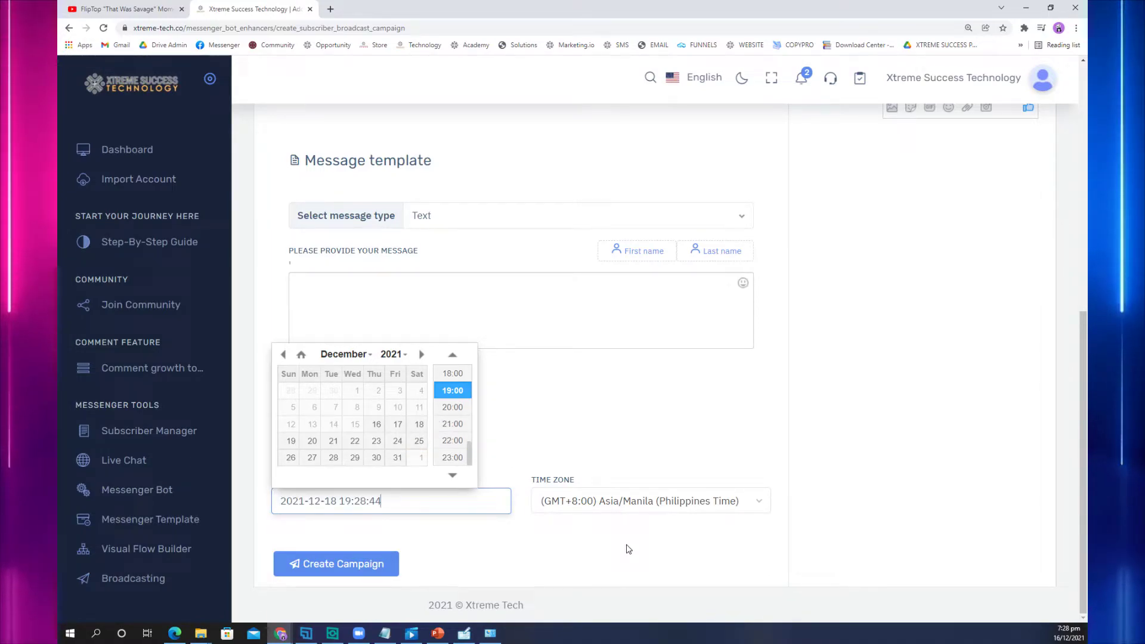
left_click(458, 408)
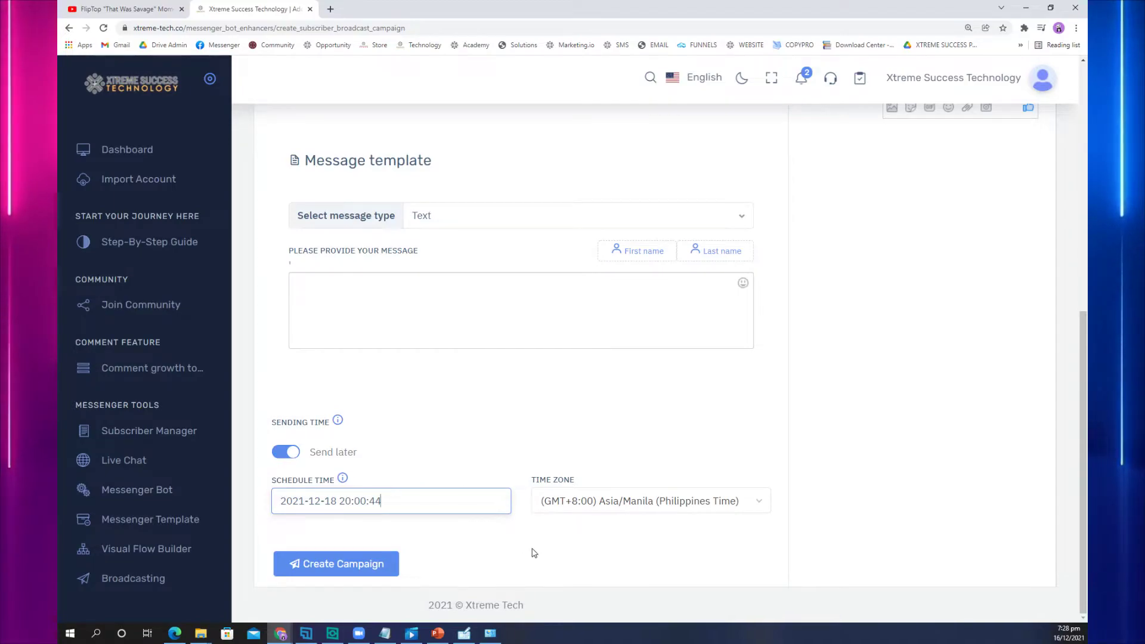
scroll(537, 525, "up", 6)
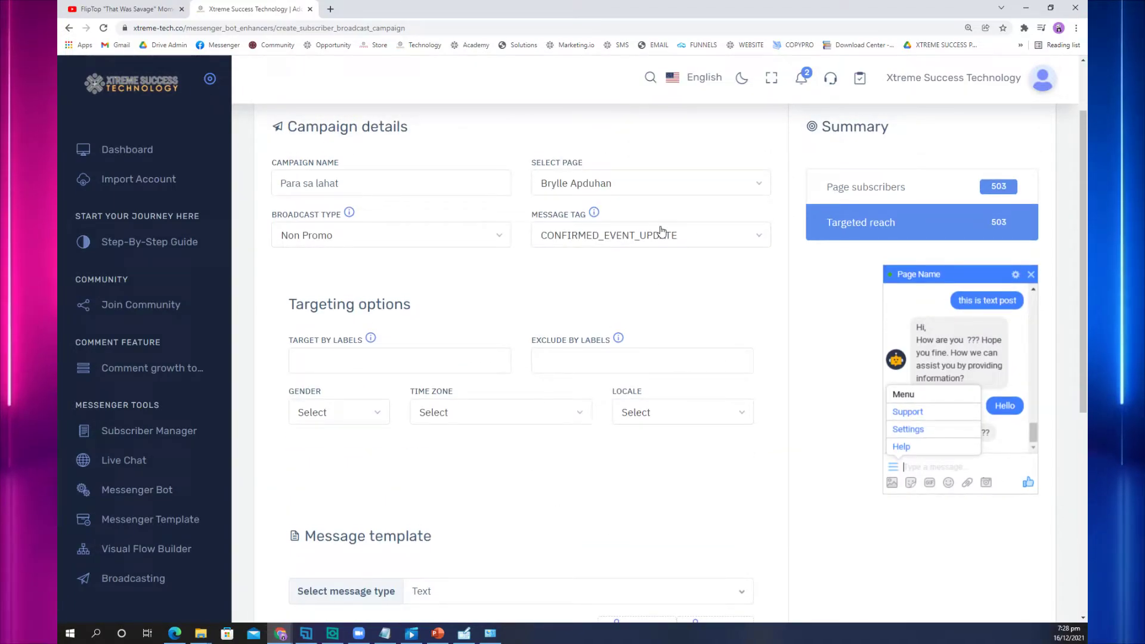
scroll(638, 455, "down", 5)
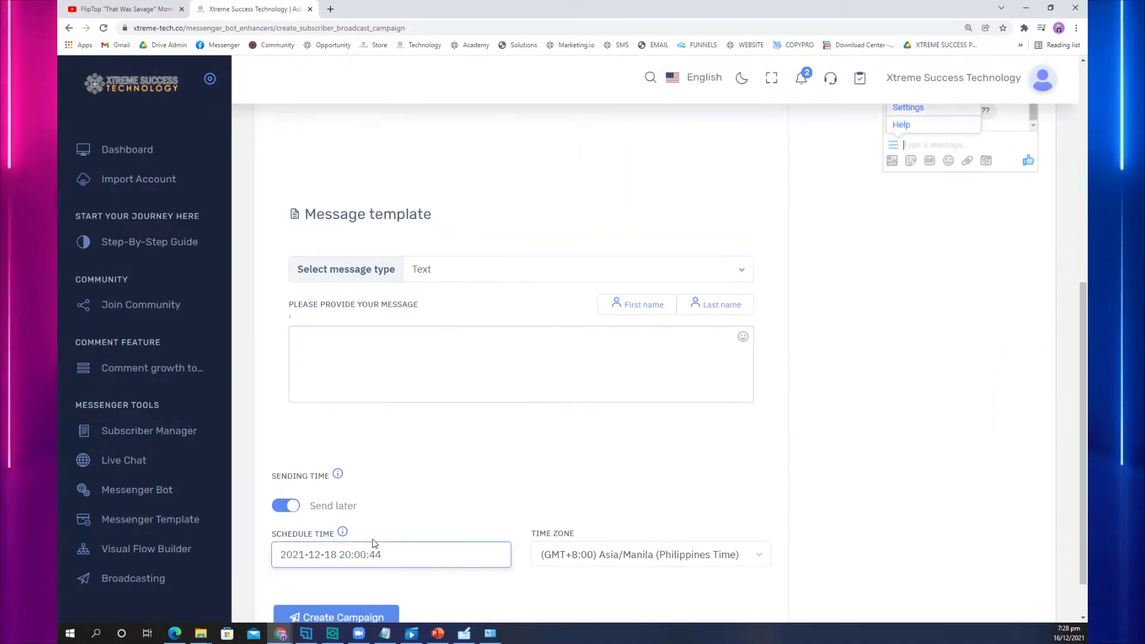
scroll(606, 577, "down", 1)
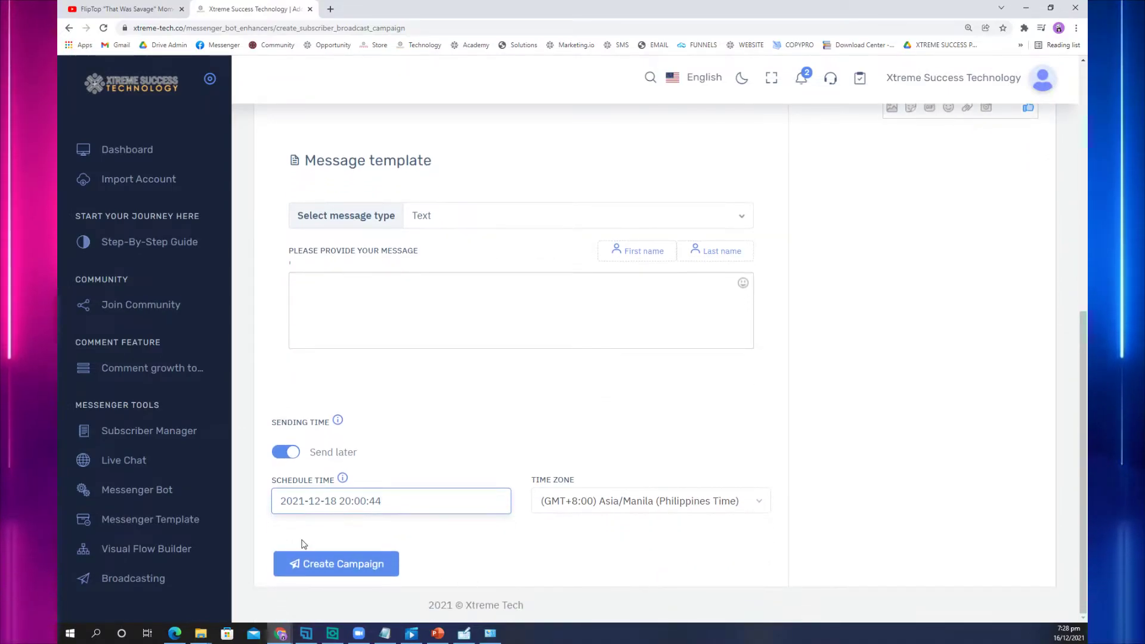
scroll(487, 444, "up", 7)
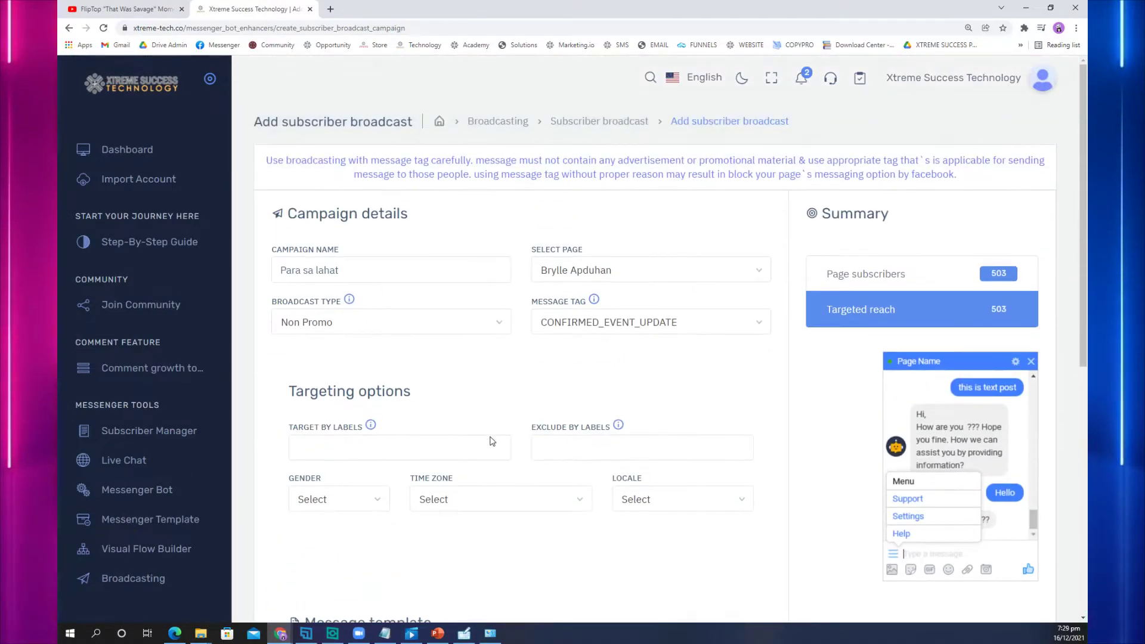
Step: Return to Broadcasting, switch between the SMS and Email tabs, and open the SMS campaign list
left_click(480, 122)
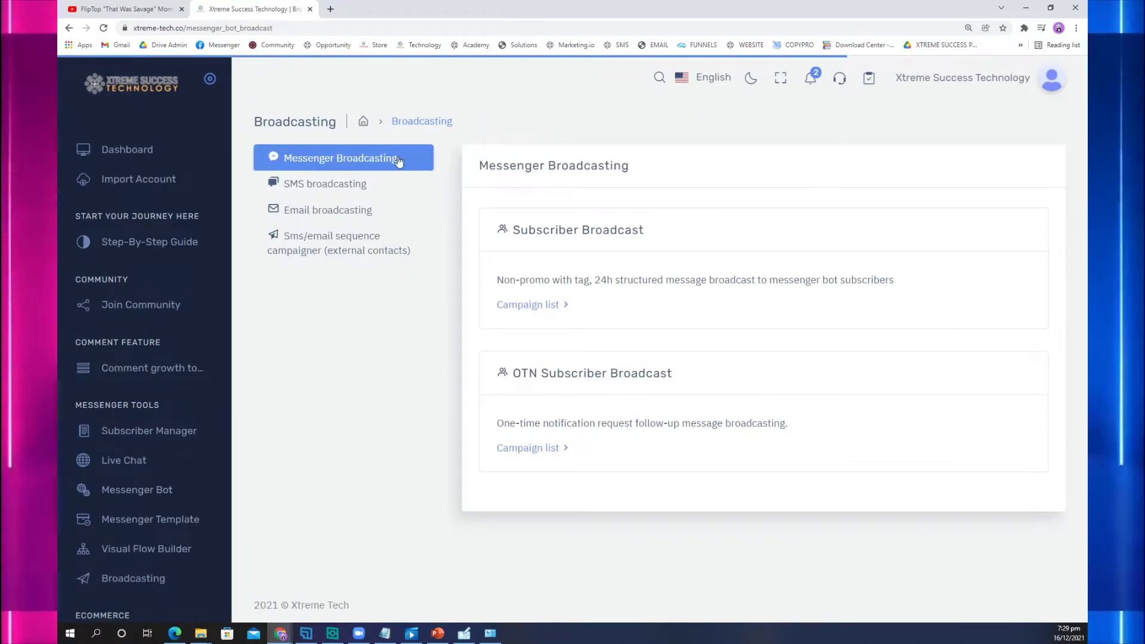
left_click(340, 186)
left_click(332, 213)
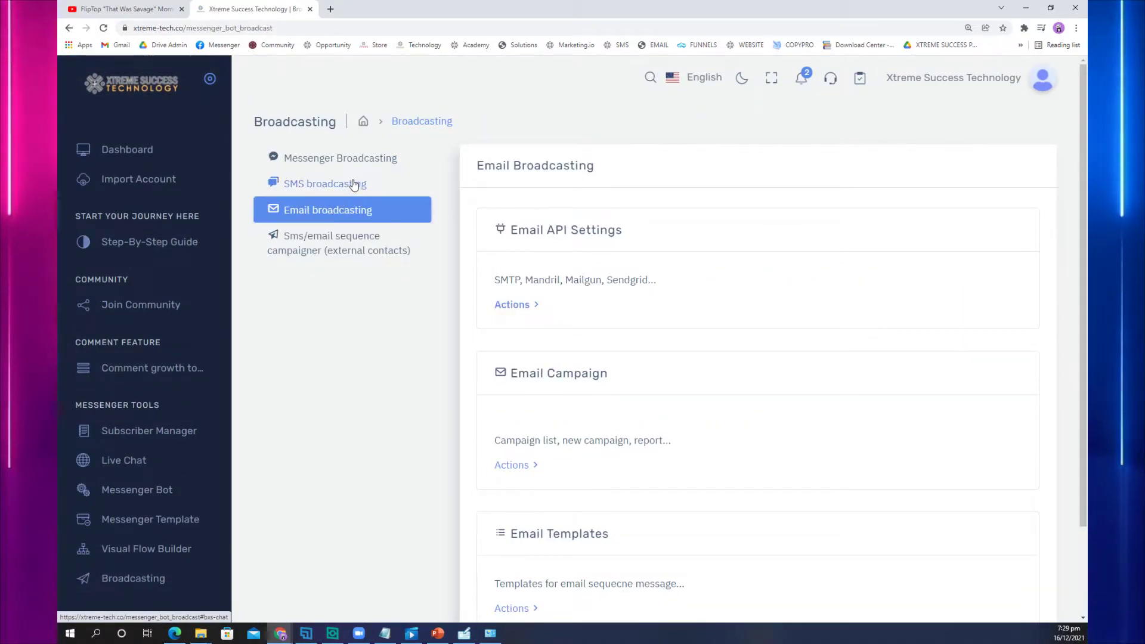
left_click(355, 185)
left_click(350, 211)
left_click(354, 184)
left_click(351, 212)
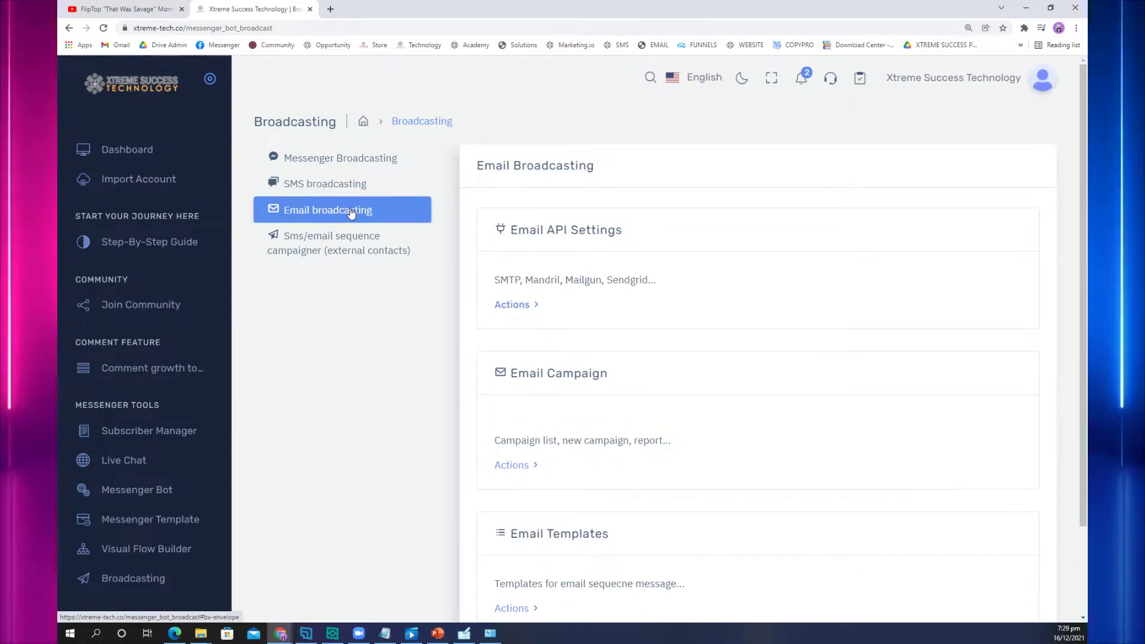
left_click(357, 187)
left_click(358, 213)
left_click(359, 185)
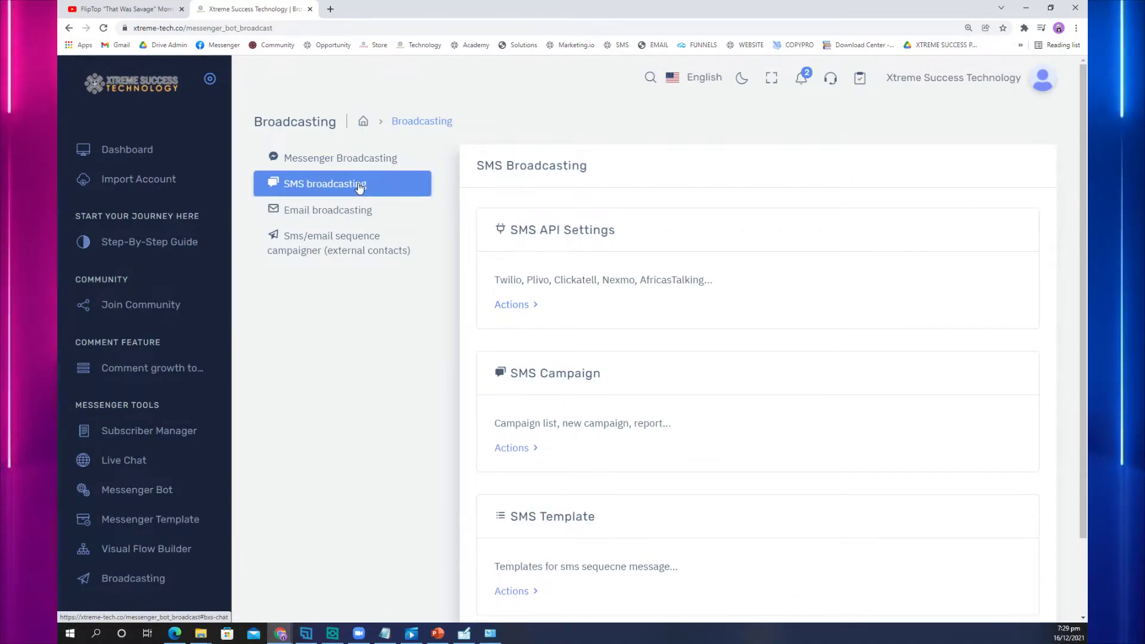
left_click(357, 212)
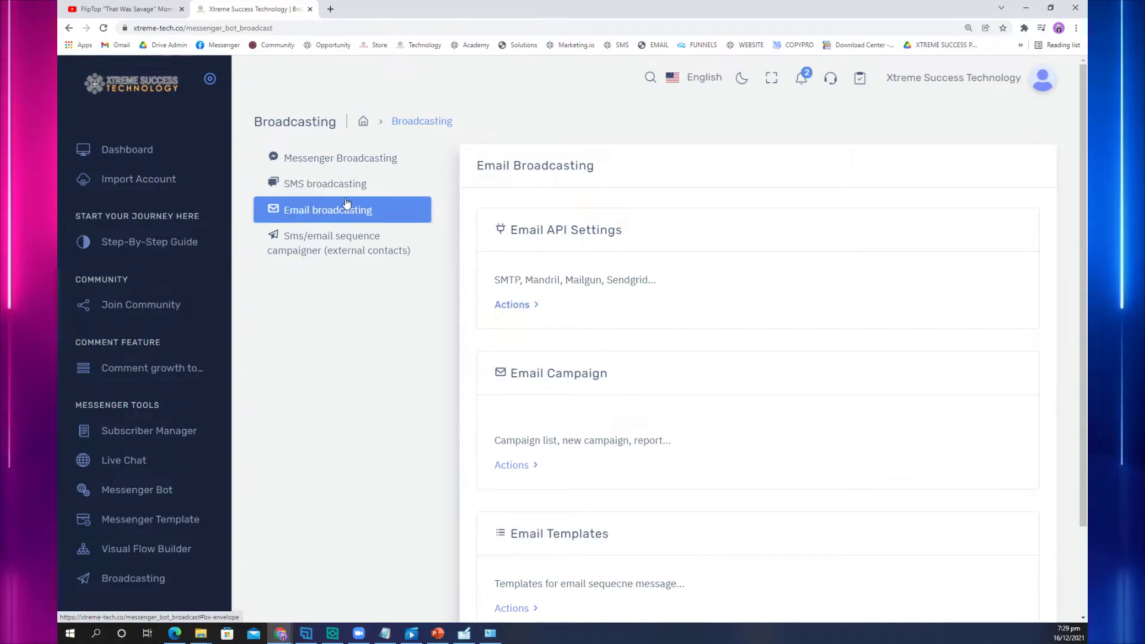
left_click(341, 192)
left_click(343, 210)
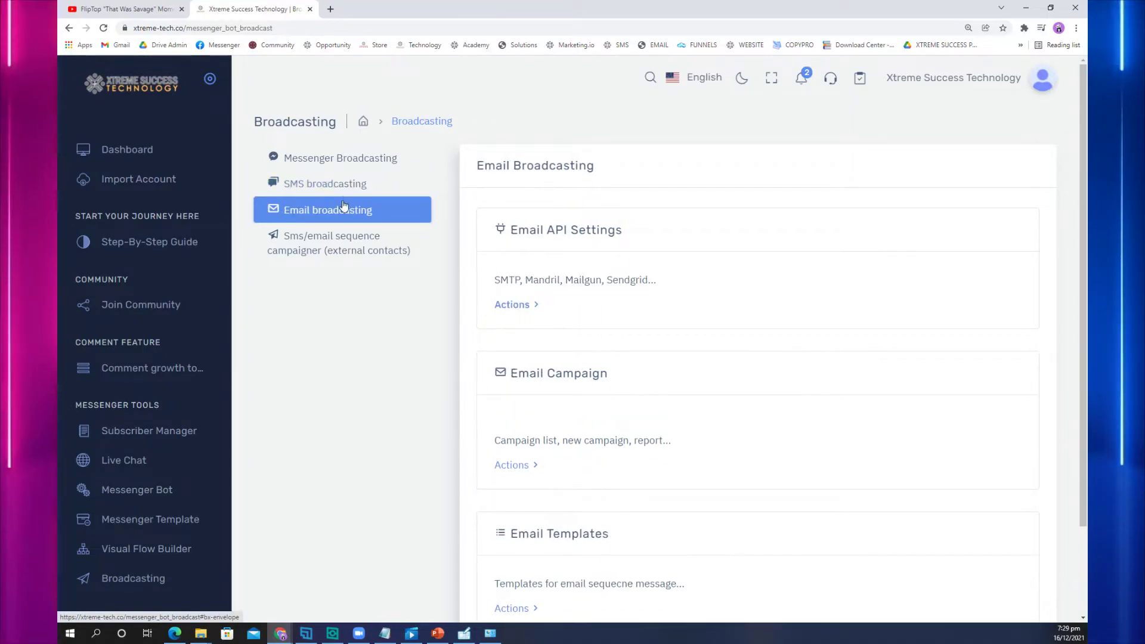
left_click(349, 192)
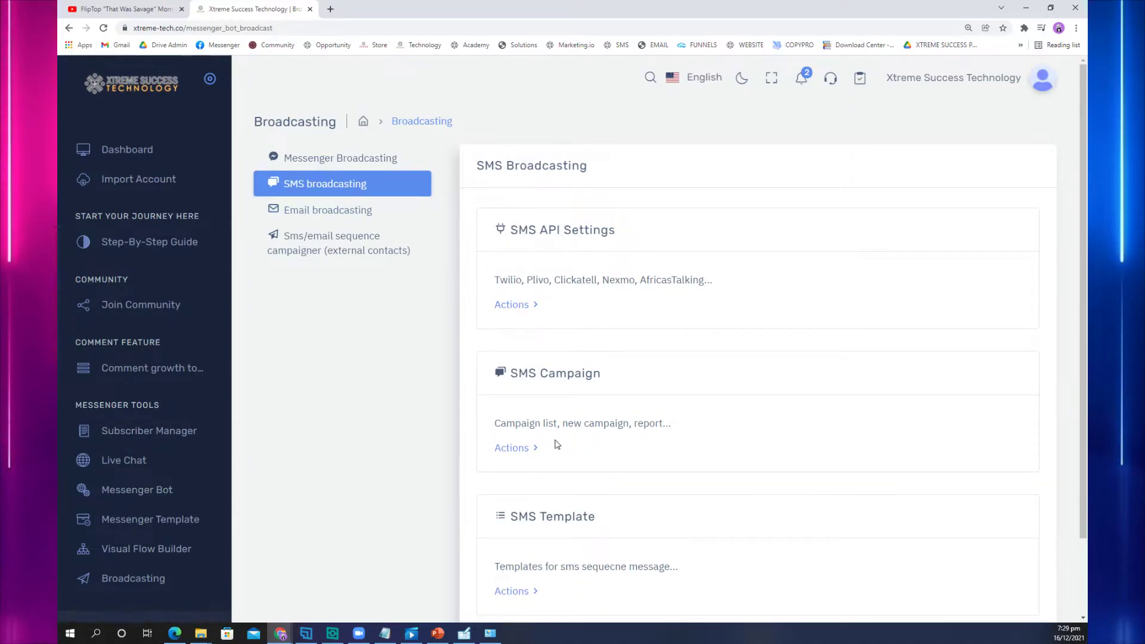
scroll(525, 445, "down", 1)
left_click(519, 394)
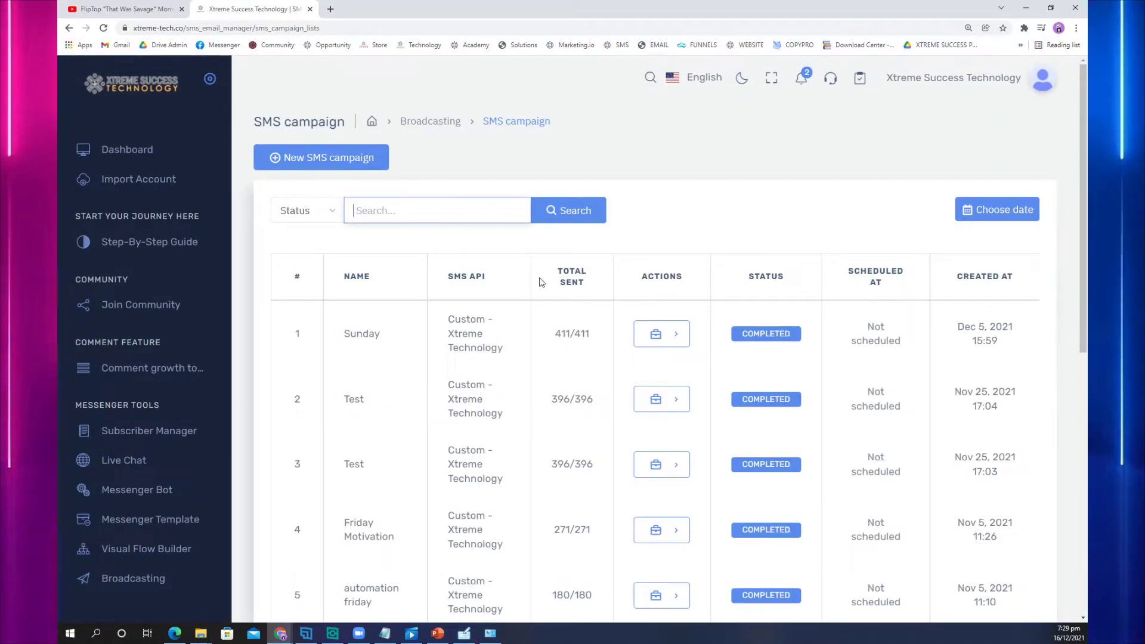
Step: Create an SMS campaign named 'sms announcement' sent through Custom API : Xtreme Technology
left_click(349, 157)
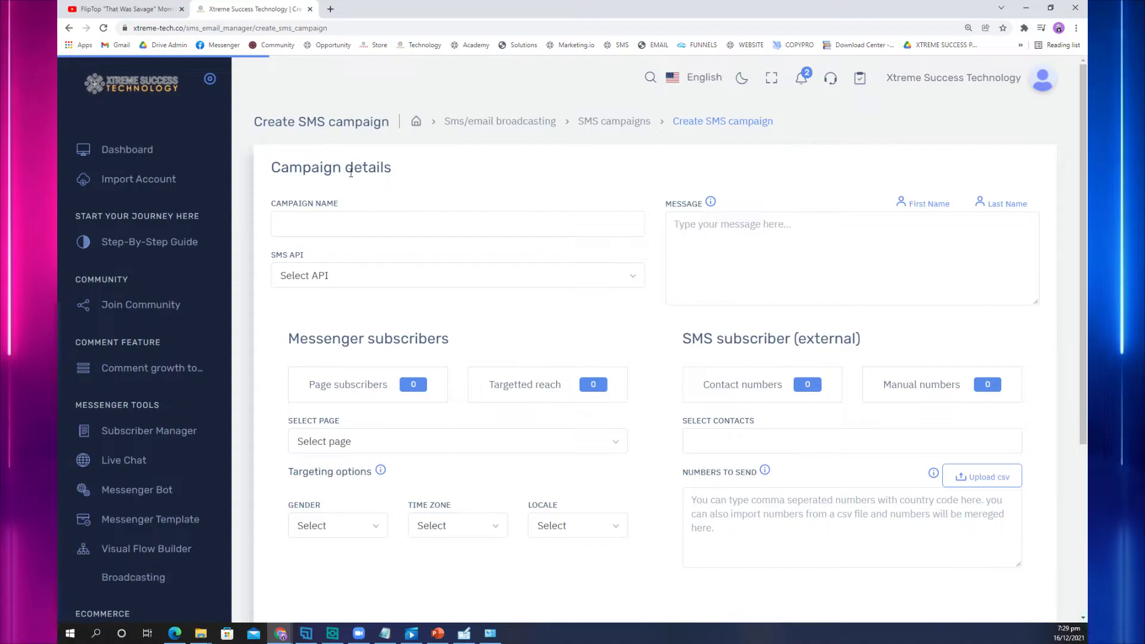
left_click(380, 232)
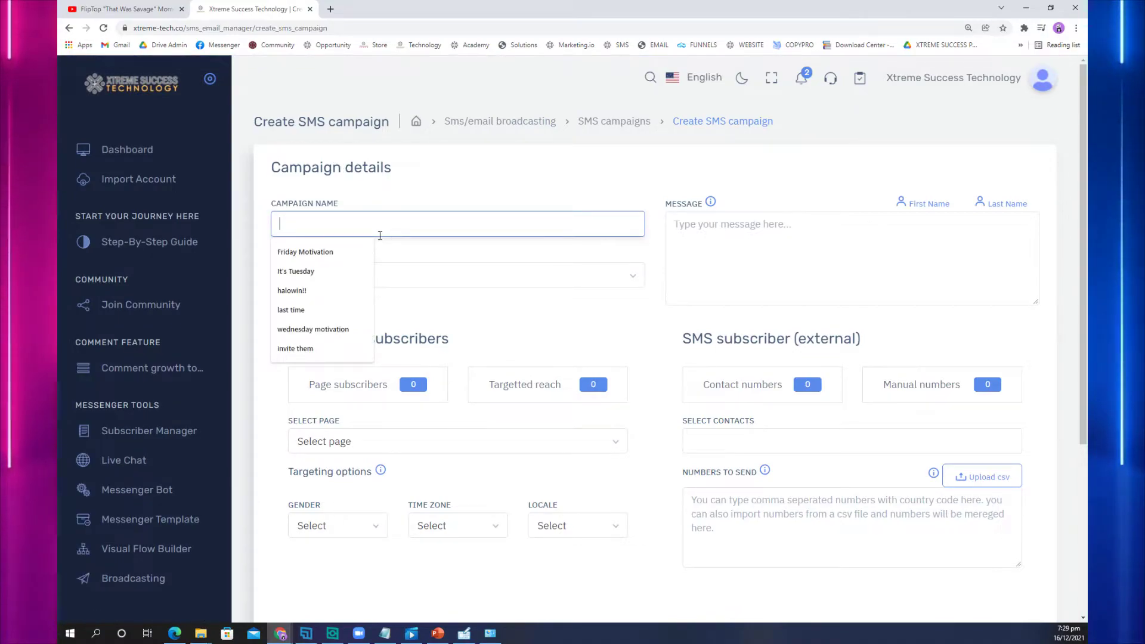
type("sms announcement")
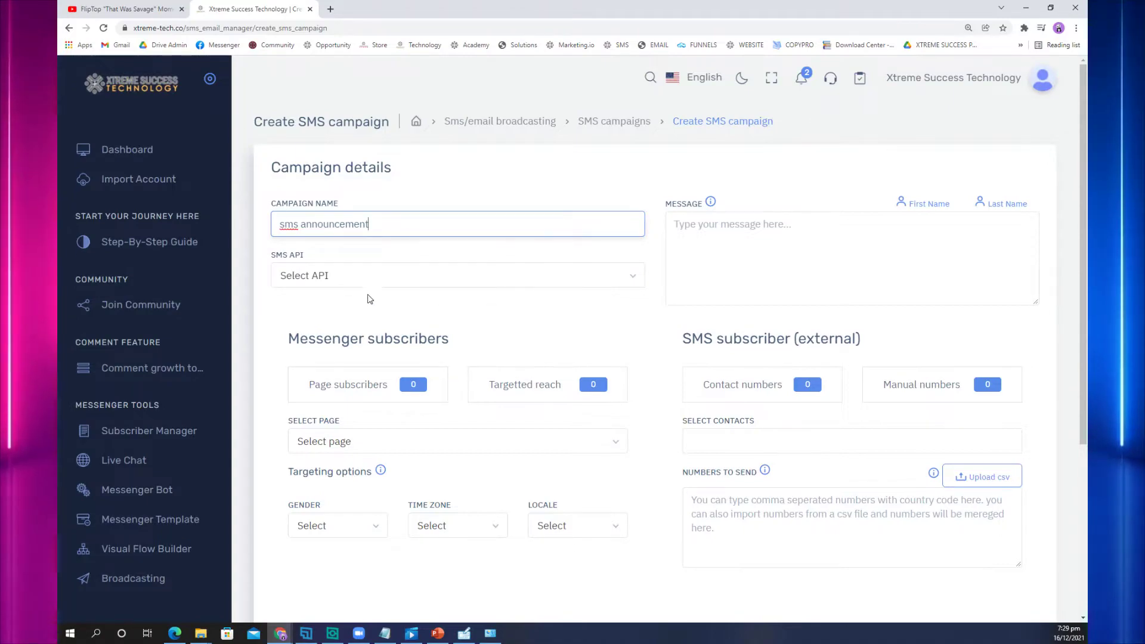
left_click(327, 276)
left_click(368, 351)
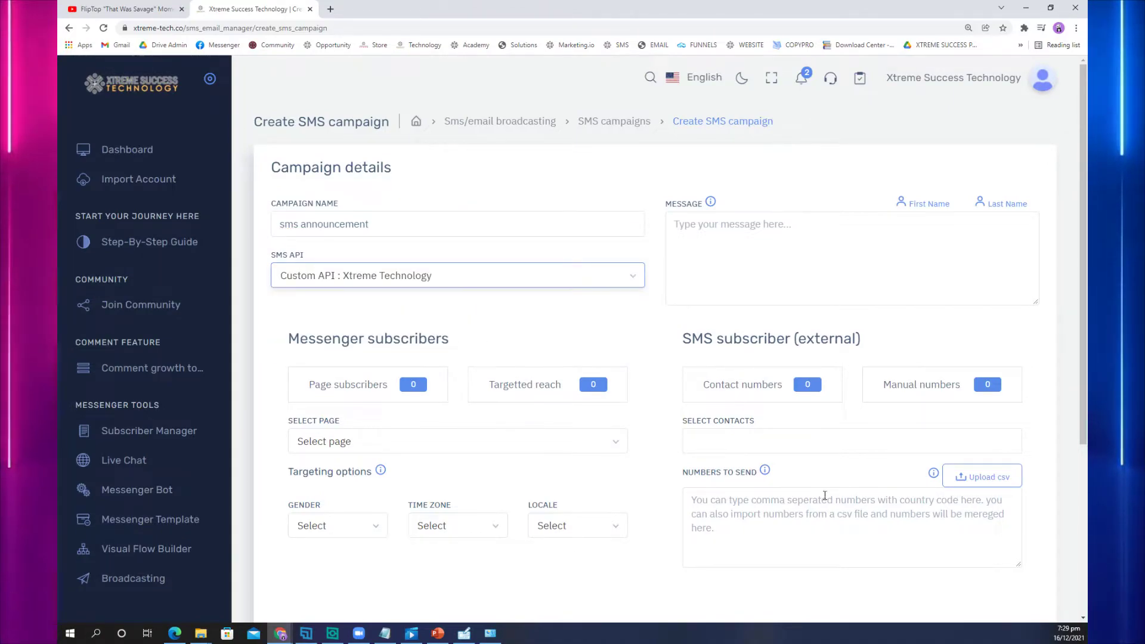
Step: Write the message greeting the subscriber by first name and announcing the FREE Training
left_click(712, 260)
type("hello")
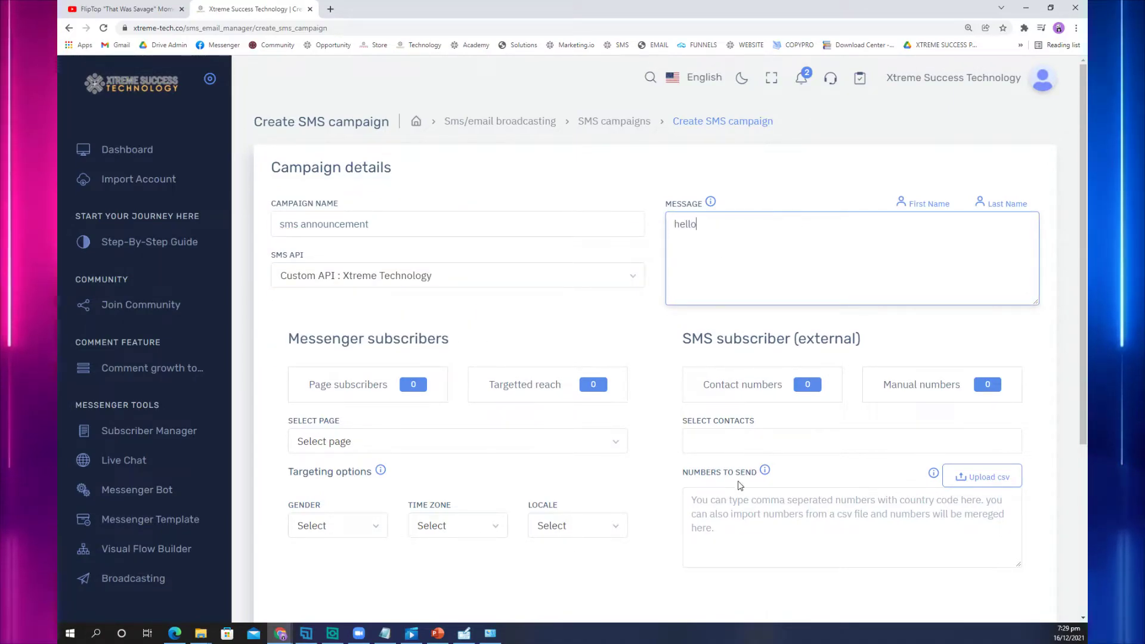
left_click(912, 203)
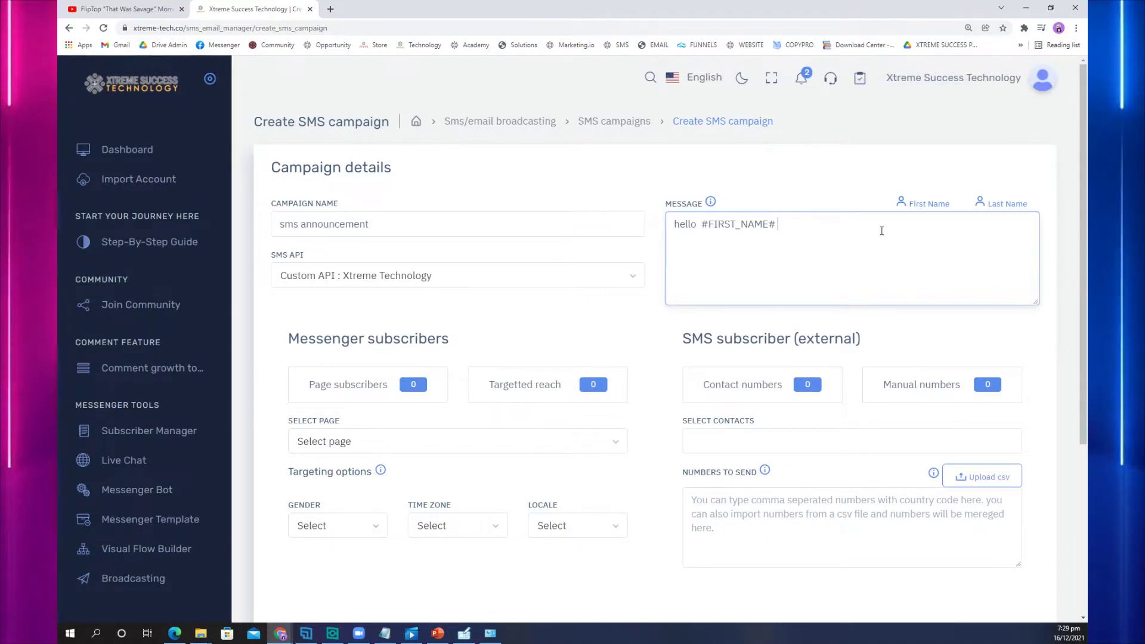
type("kamusta ka")
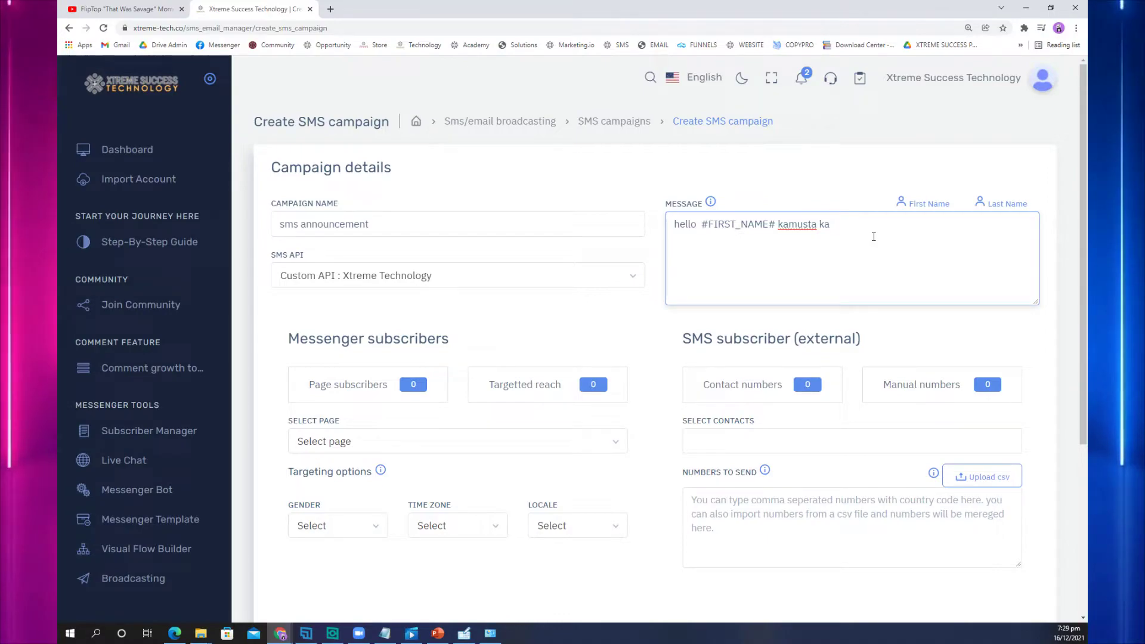
type(" meron ka")
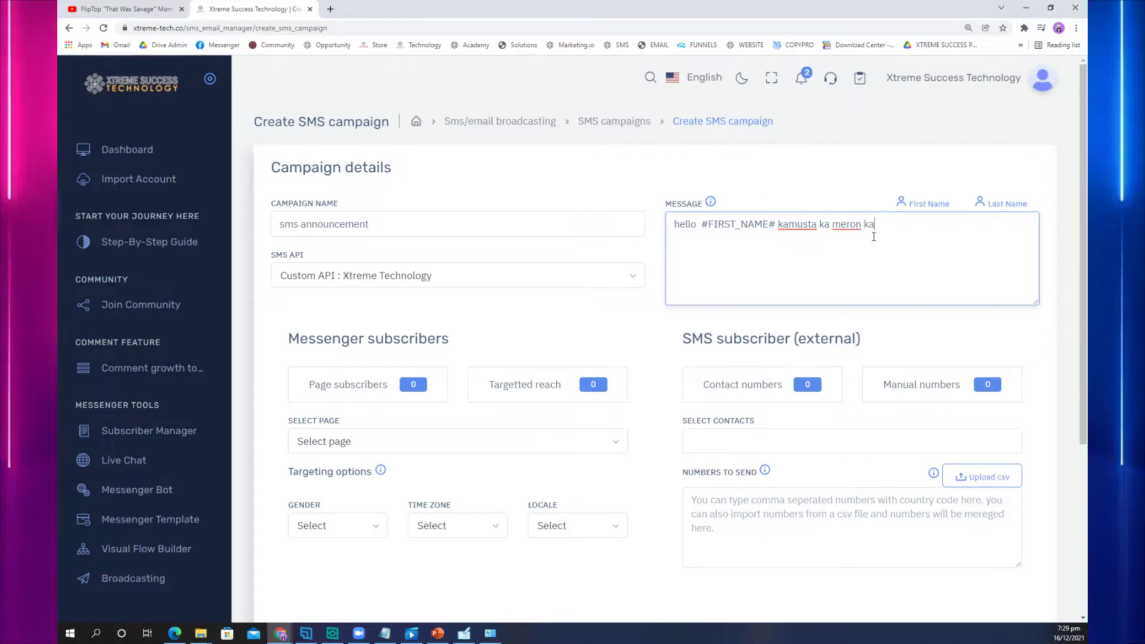
type("meng FE")
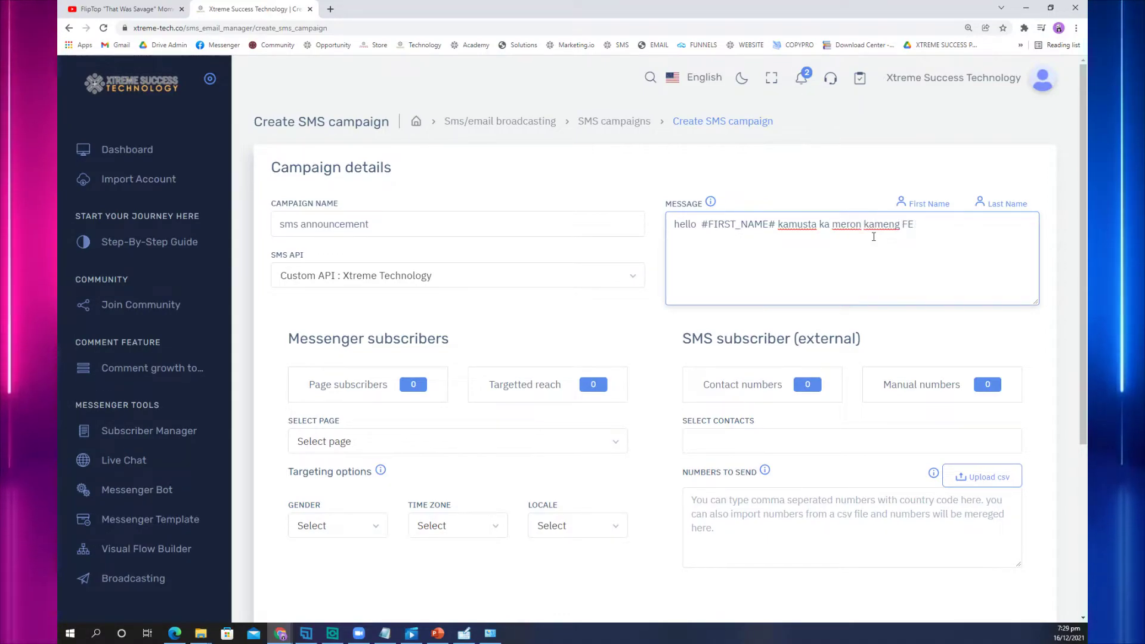
key("BackSpace")
type("REE")
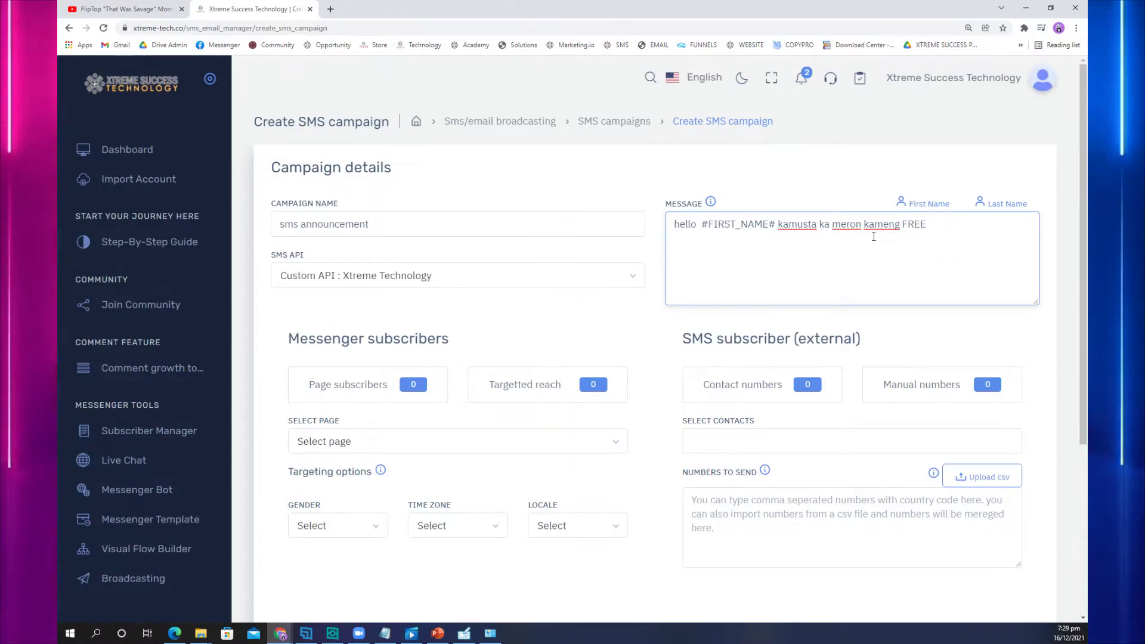
type(" Training para sayo!")
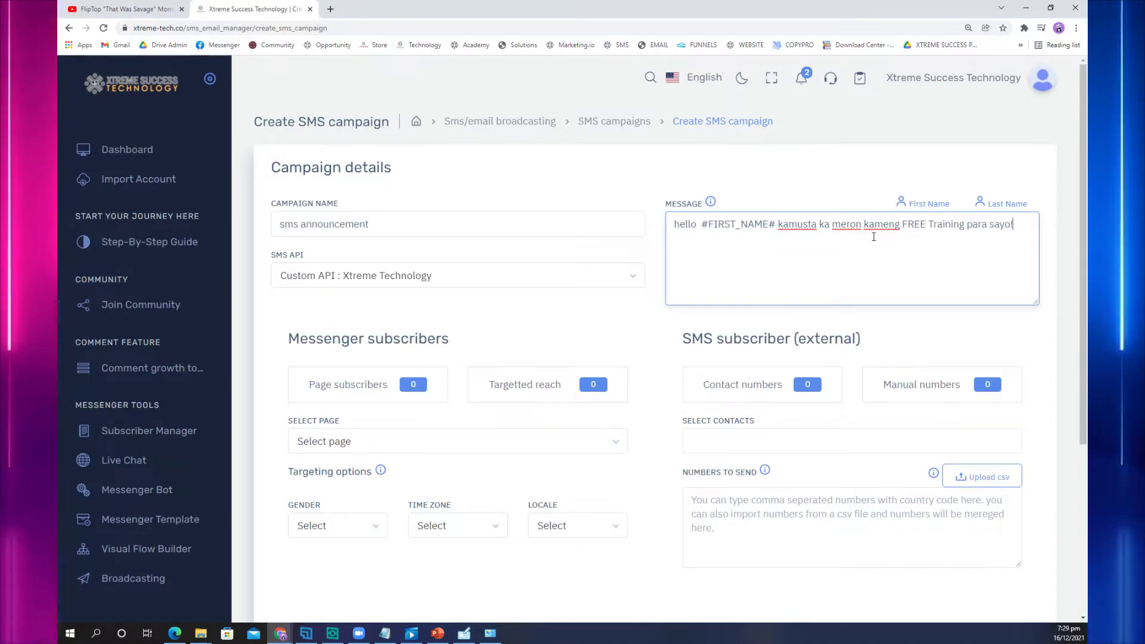
key("Return")
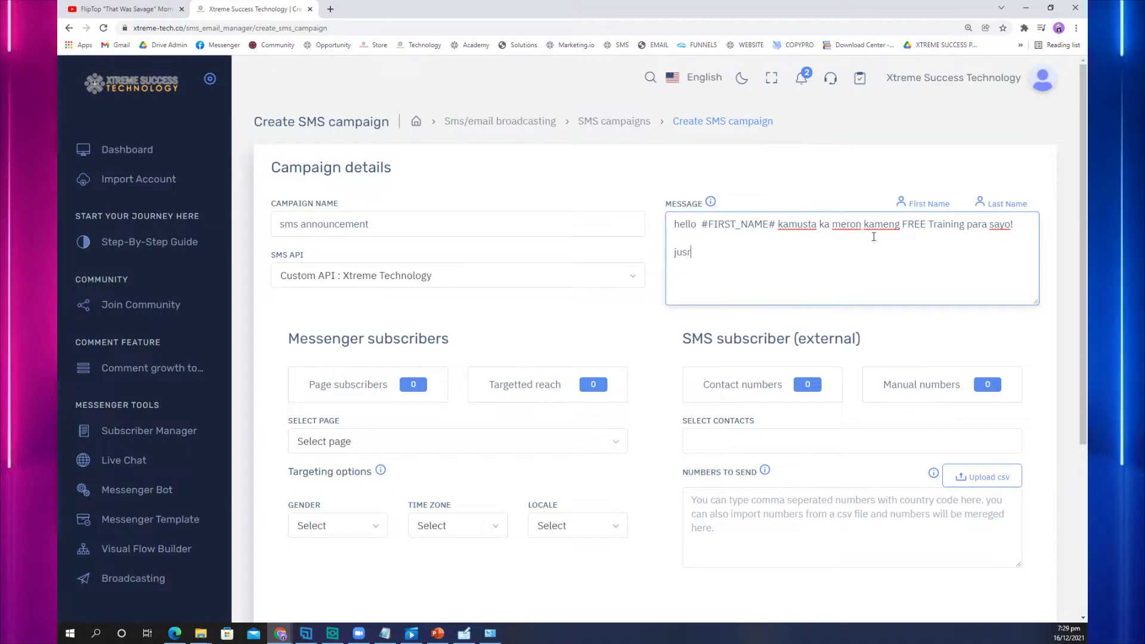
Step: Add the https offer link and the sign-off 'see you sa training'
type("www")
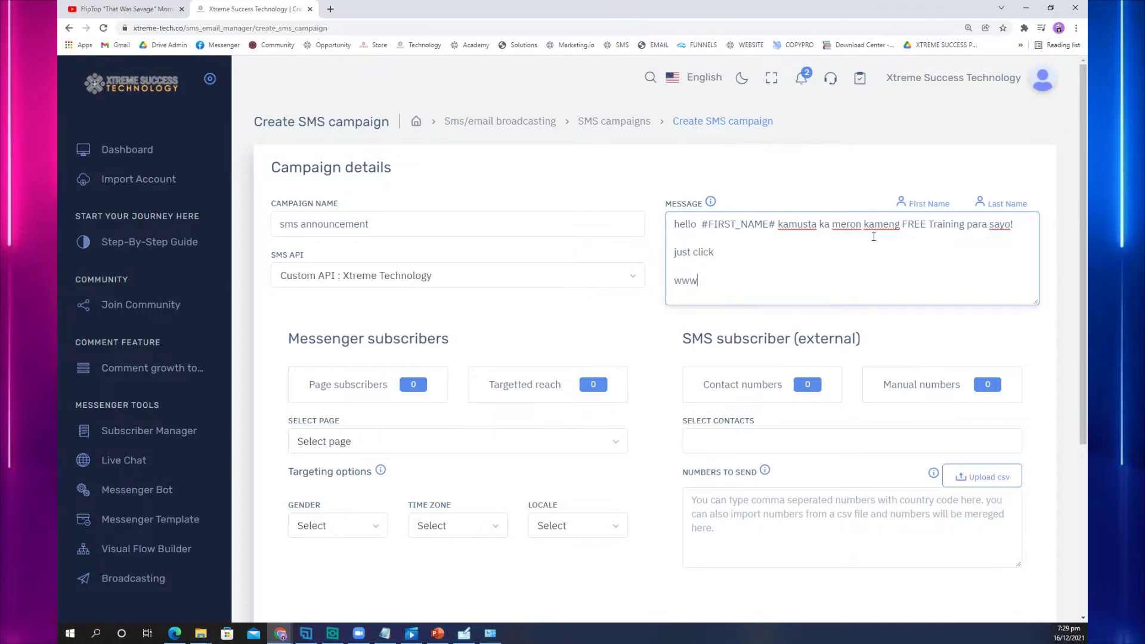
type(".brylleapduhan")
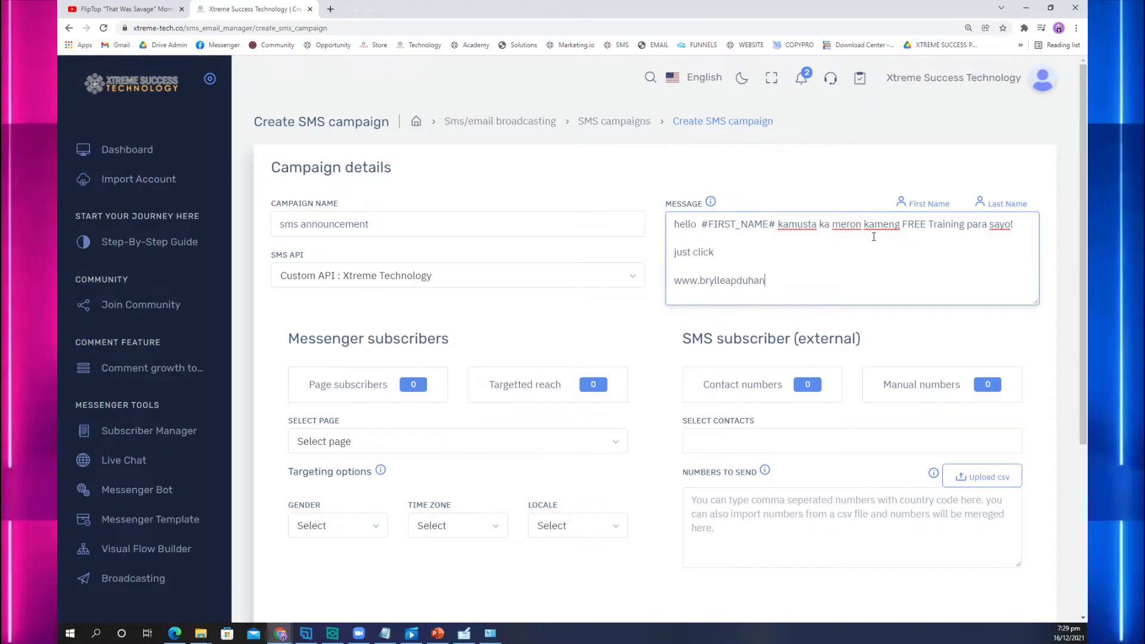
type(".com/")
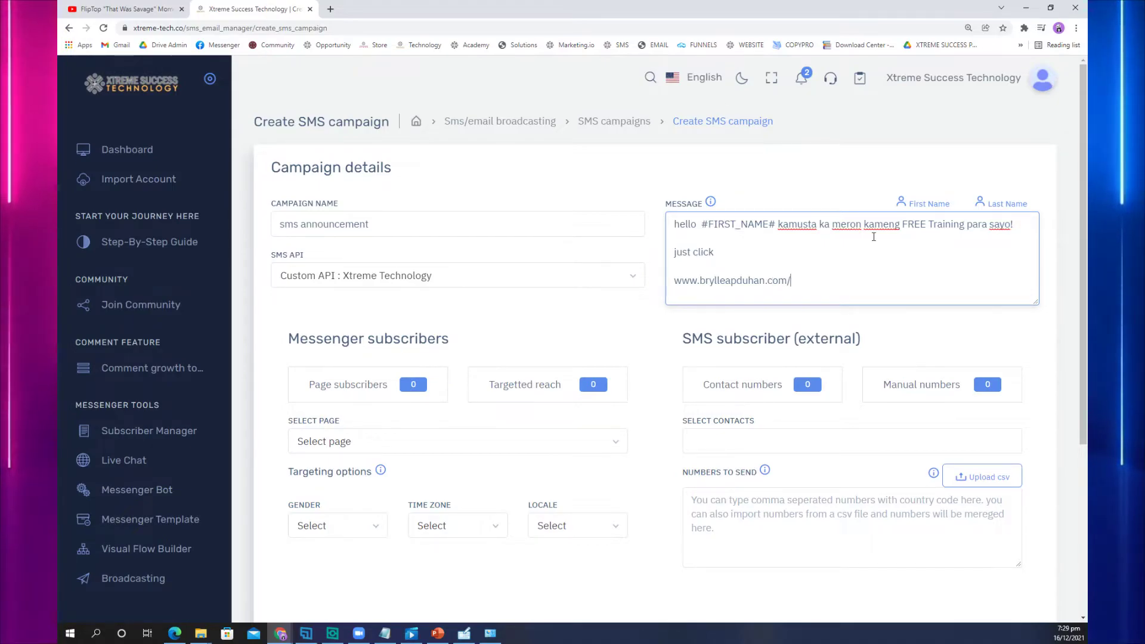
type("offer")
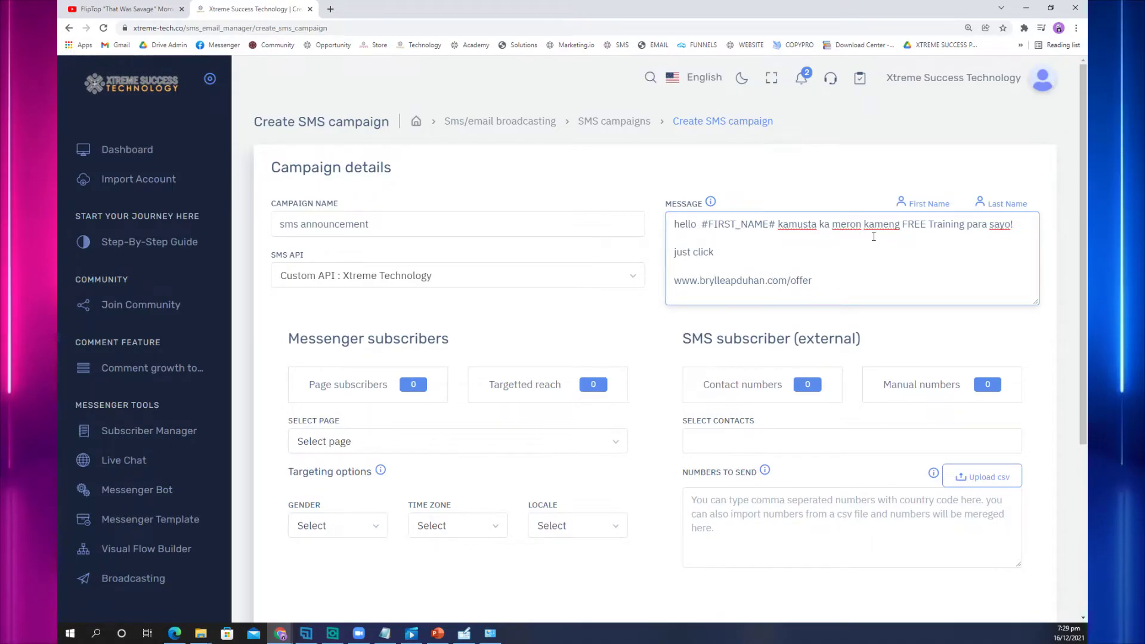
key("Return")
key("Return")
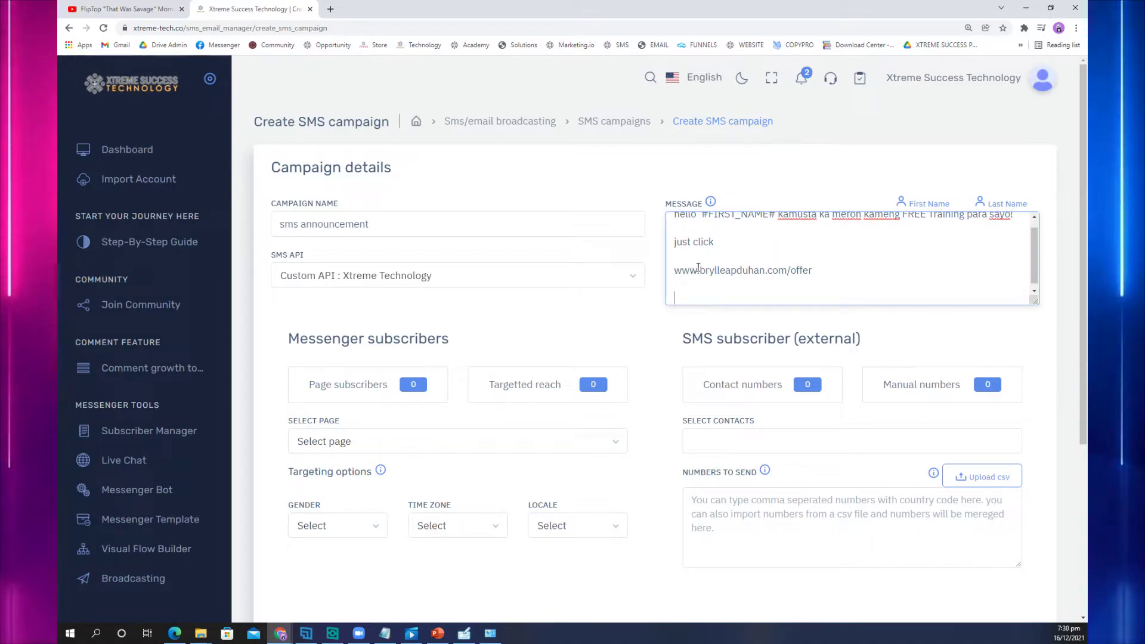
double_click(675, 271)
type("https:")
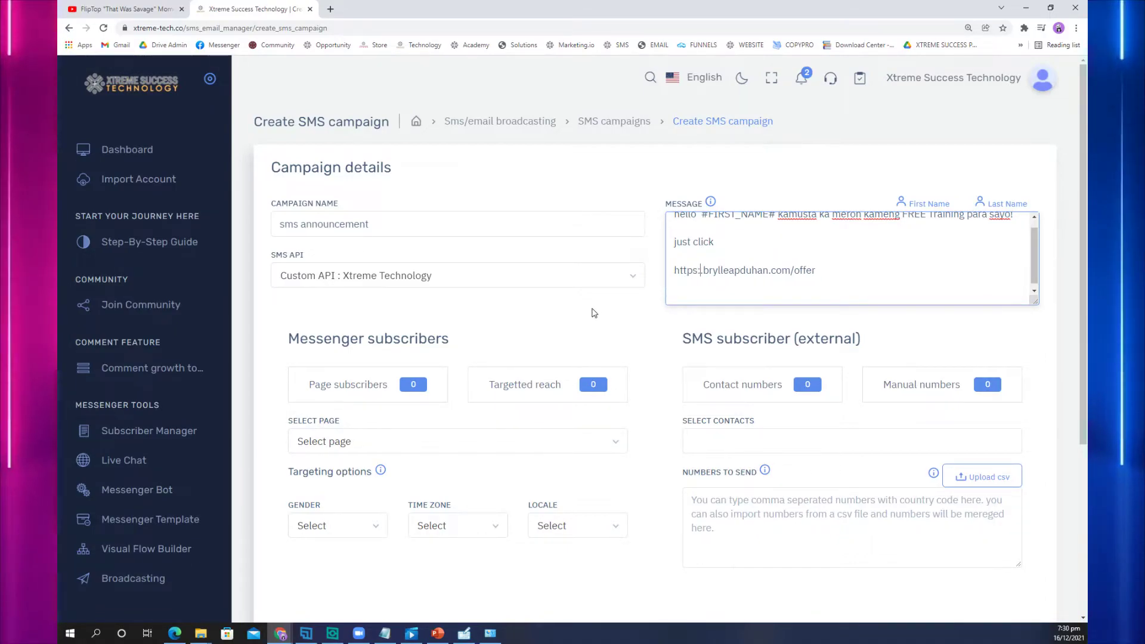
type("//")
key("Delete")
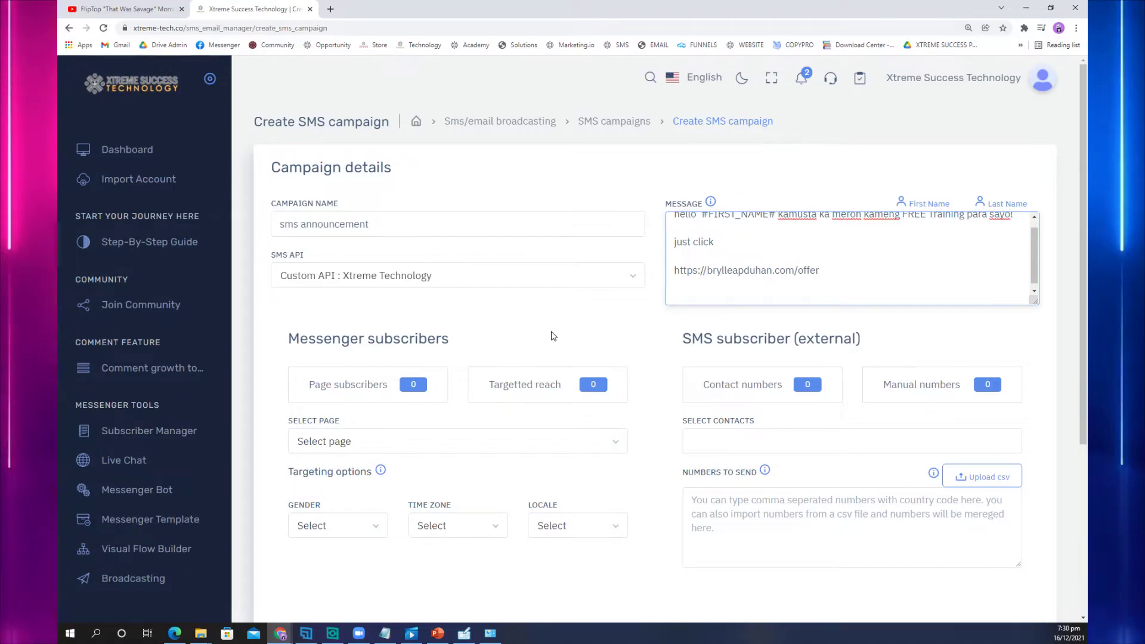
scroll(811, 245, "up", 1)
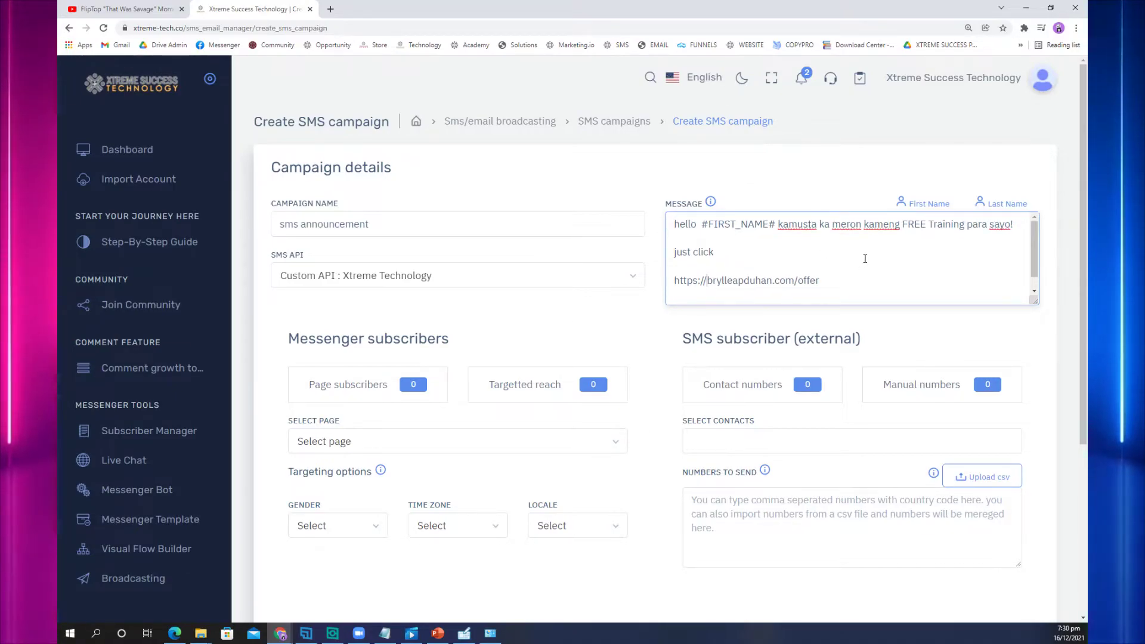
key("Return")
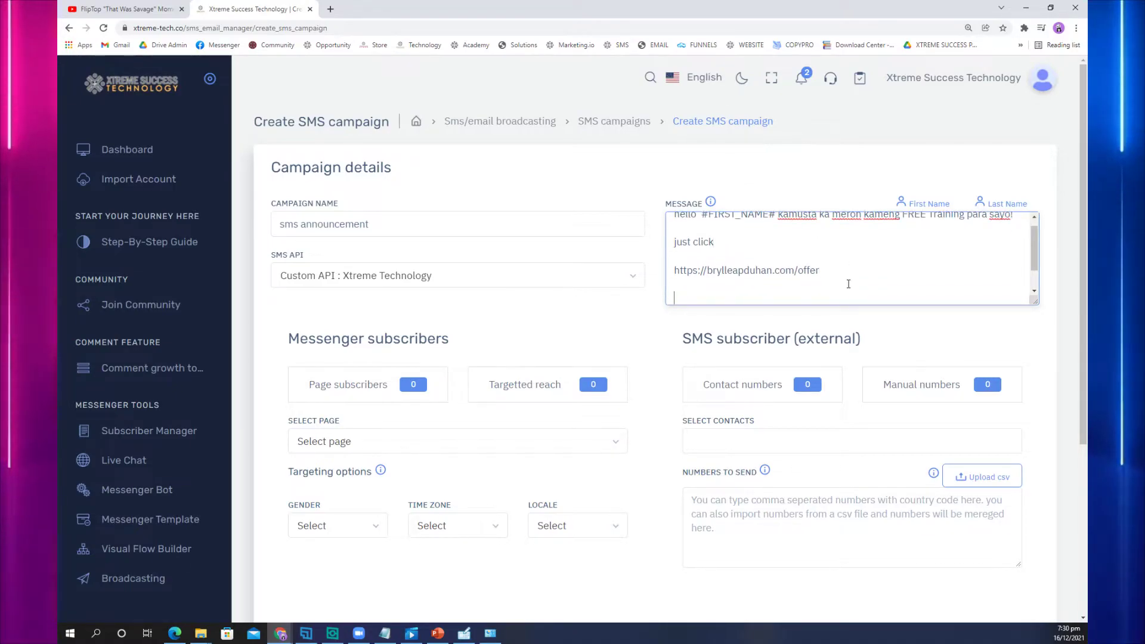
type("see you sa training")
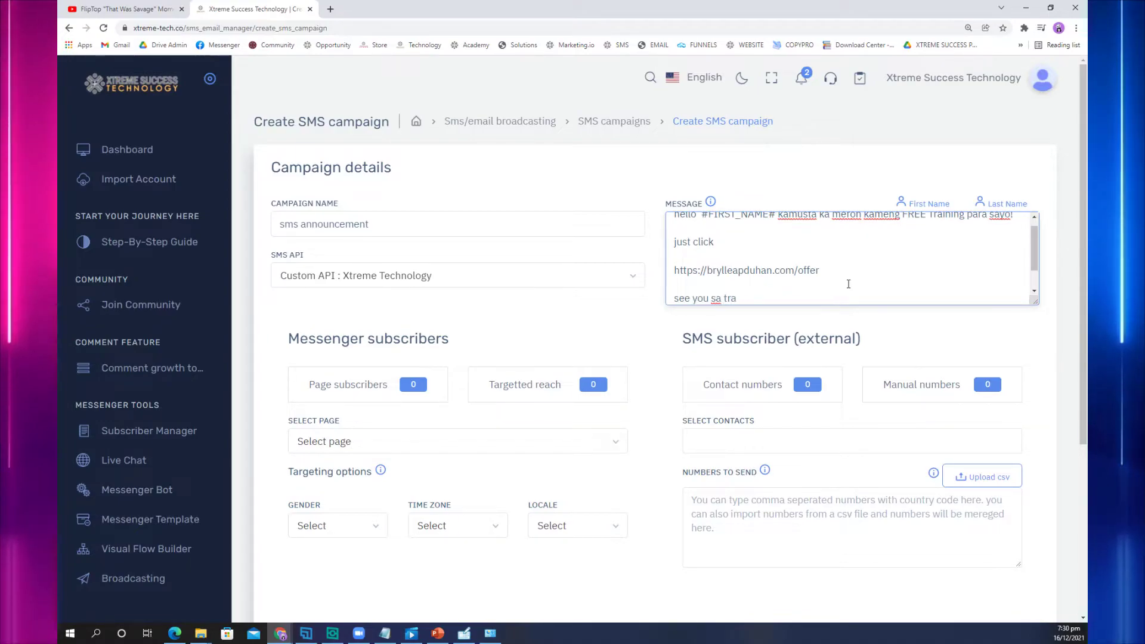
scroll(840, 283, "down", 2)
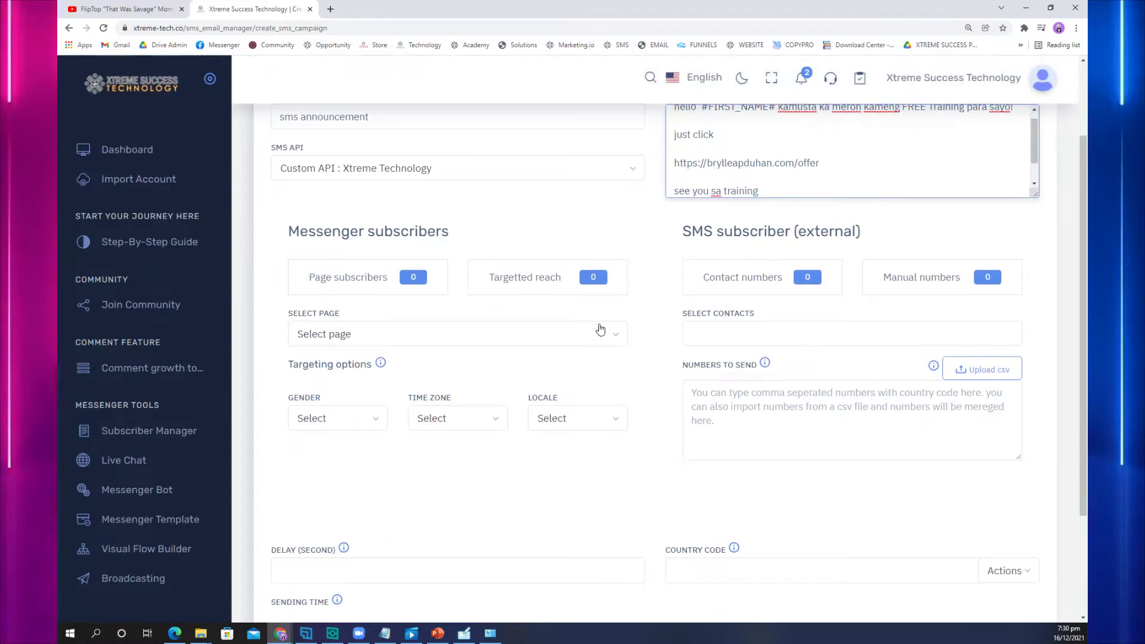
Step: Select the messenger page, then add the page leads, ADS CONVERSION and Automation Leads contact groups
left_click(583, 332)
left_click(511, 405)
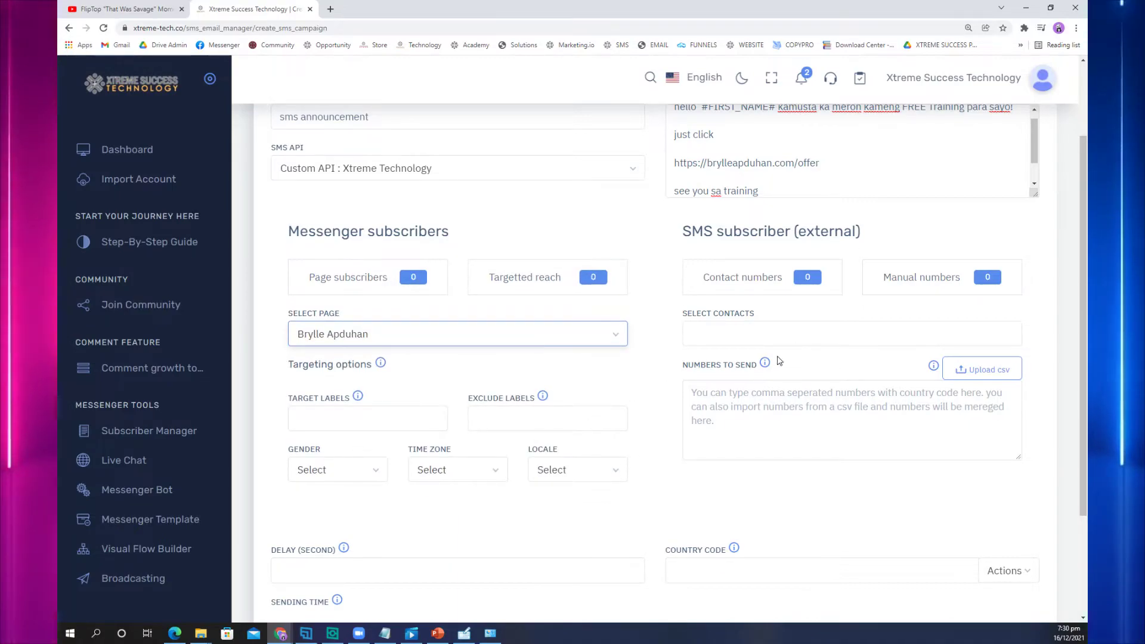
left_click(766, 333)
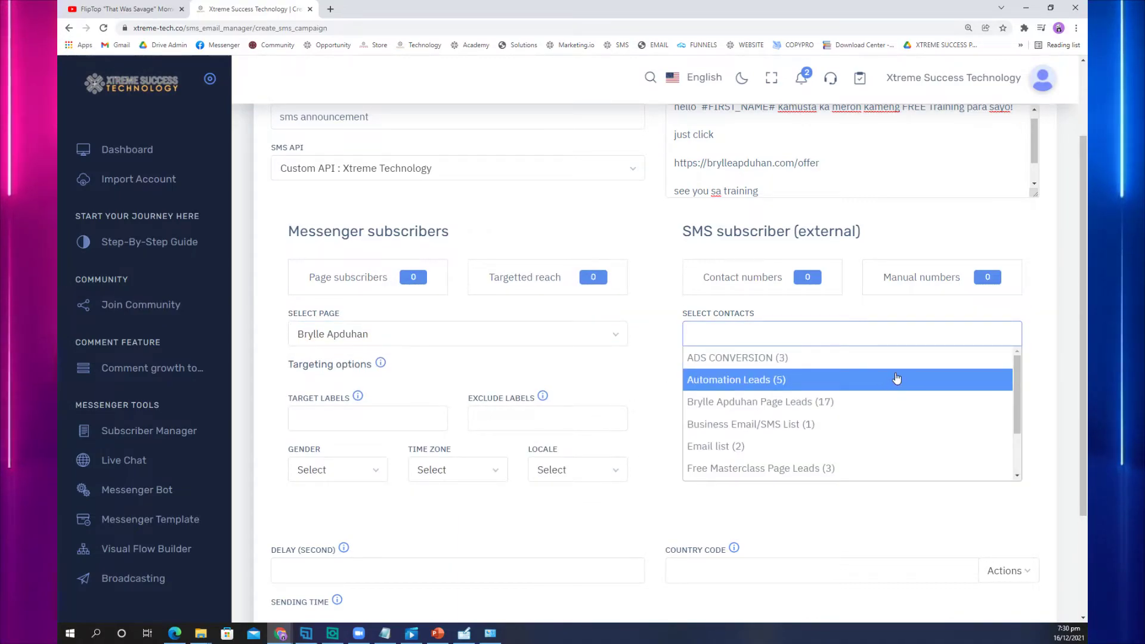
left_click(898, 405)
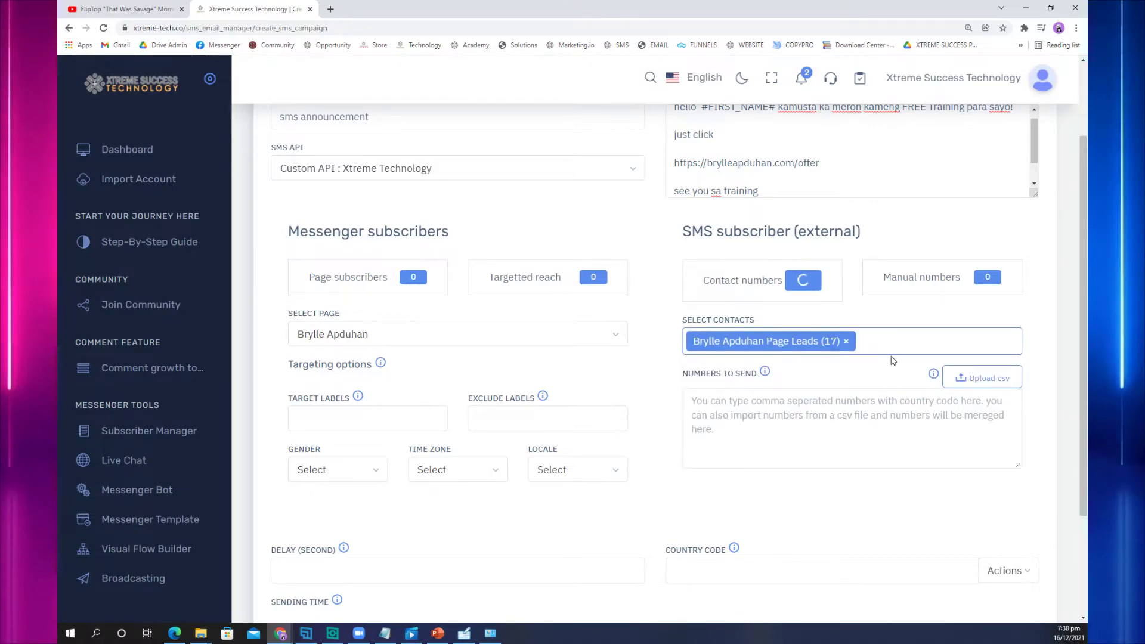
left_click(894, 341)
left_click(918, 360)
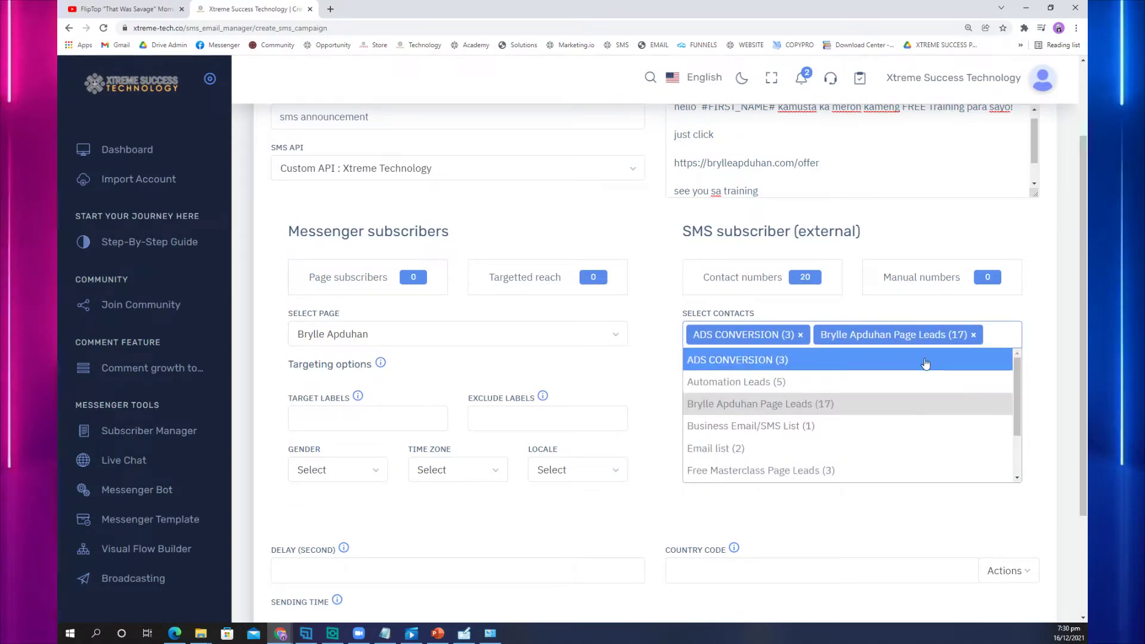
left_click(869, 382)
Step: Add WEBINAR REGISTRATION, Xtreme Success Technology List and Leads for X-Tech, reaching 752 contact numbers
left_click(948, 359)
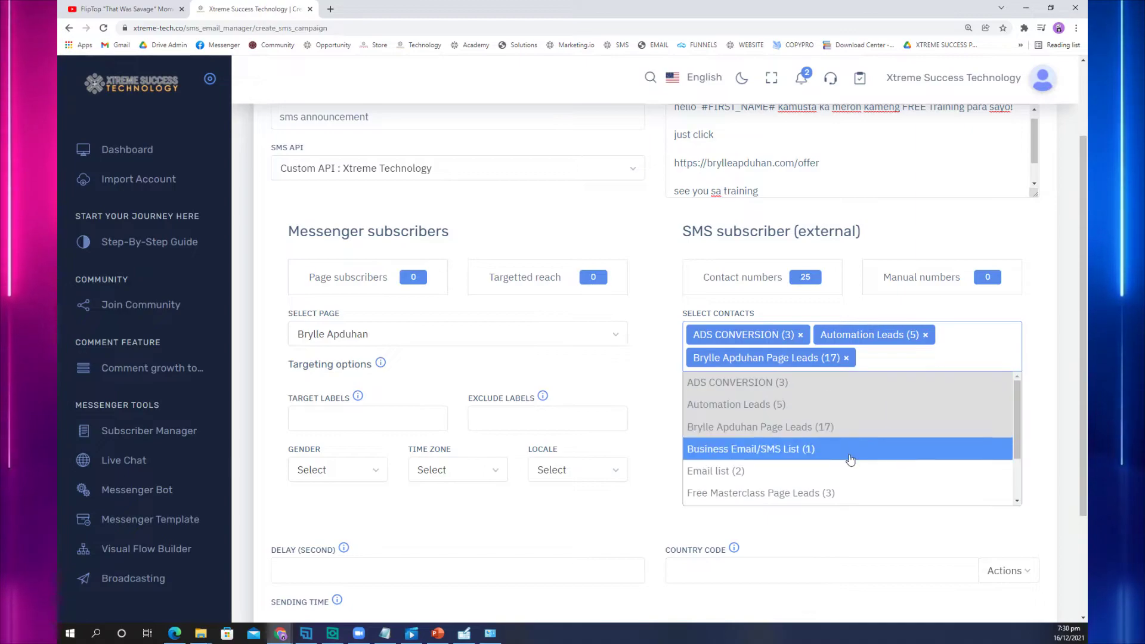
scroll(849, 466, "down", 2)
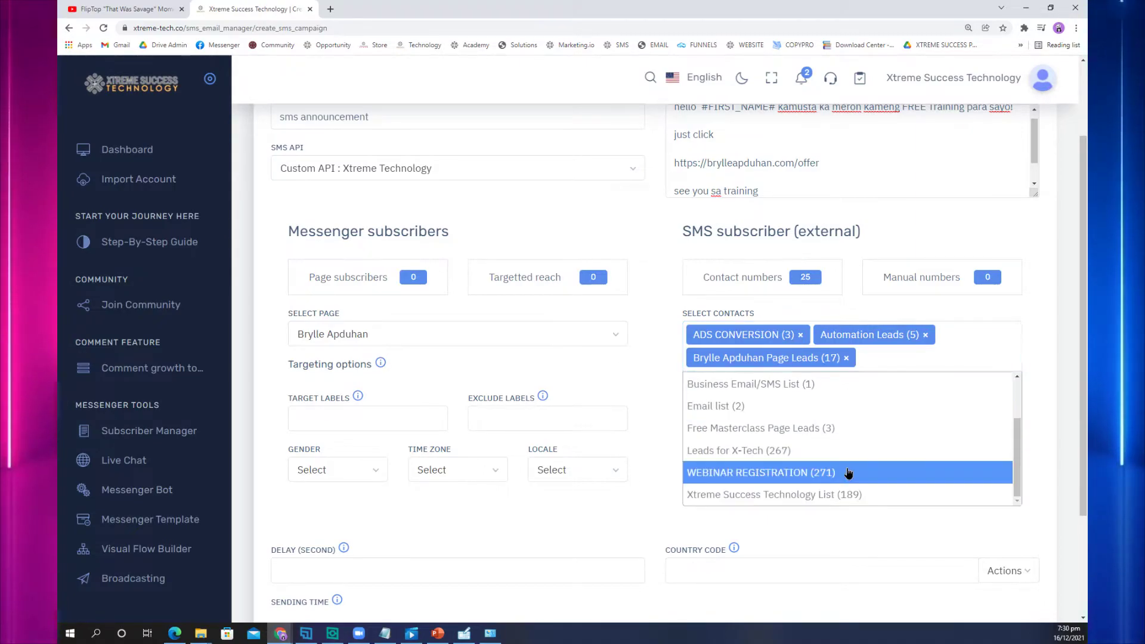
left_click(849, 472)
left_click(902, 385)
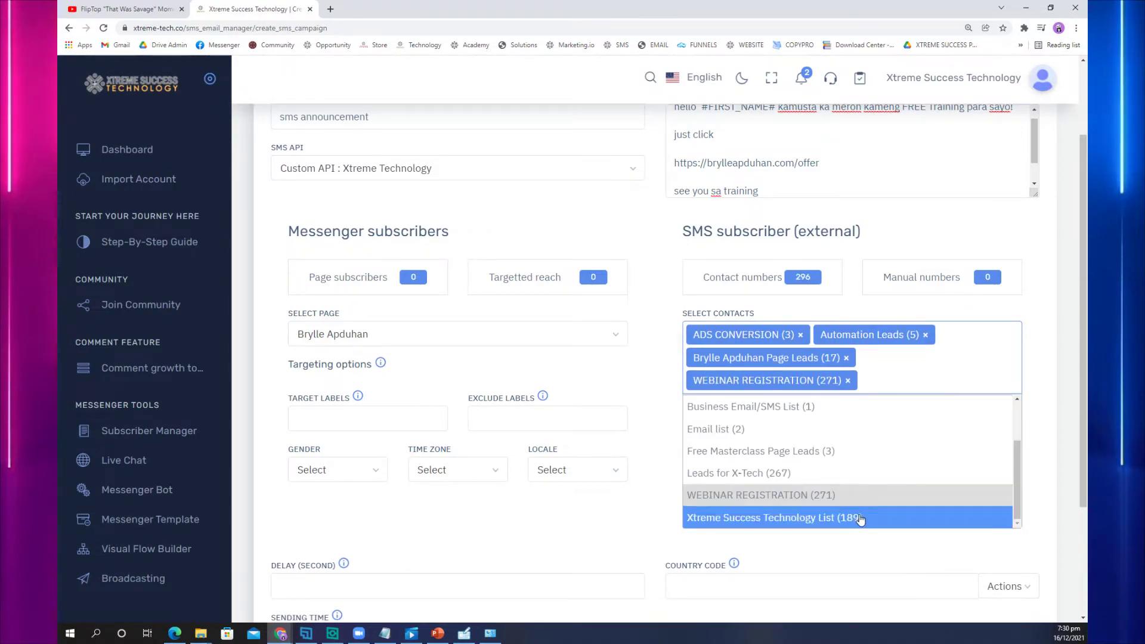
left_click(861, 518)
left_click(888, 405)
scroll(832, 507, "down", 2)
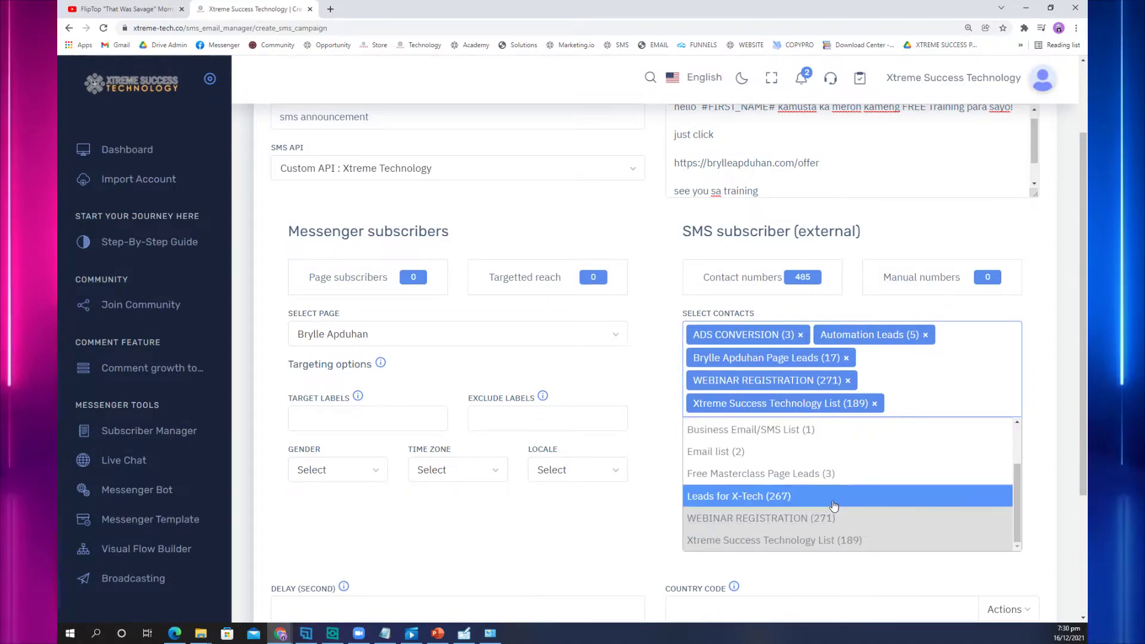
left_click(832, 506)
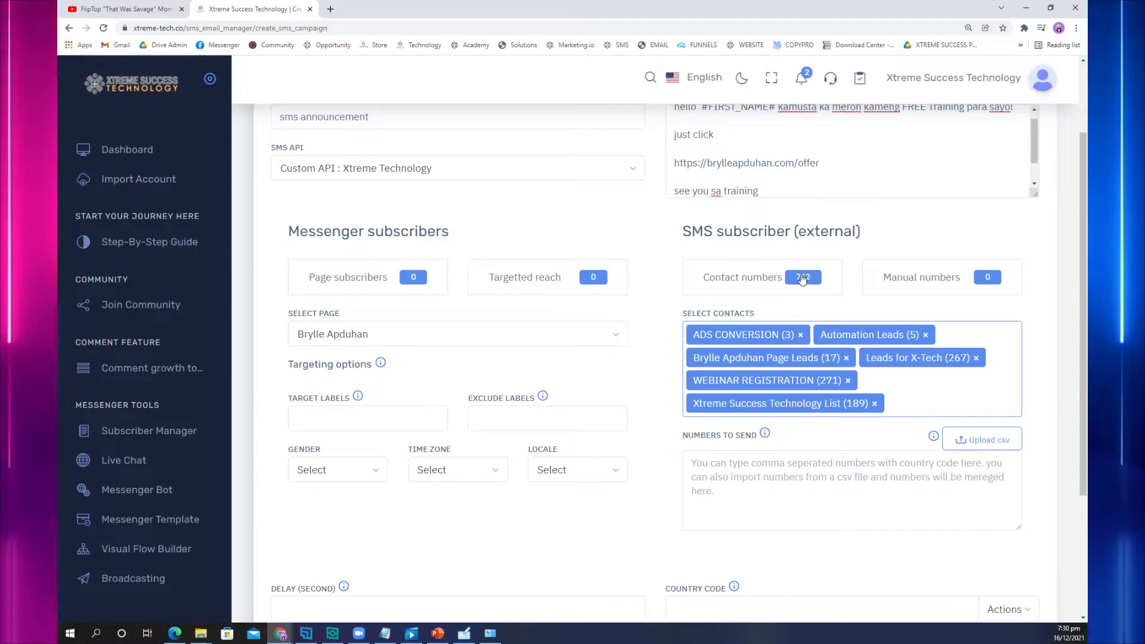
Step: Submit the sms announcement campaign with Send Now kept on and dismiss the Campaign submitted confirmation
scroll(815, 416, "down", 3)
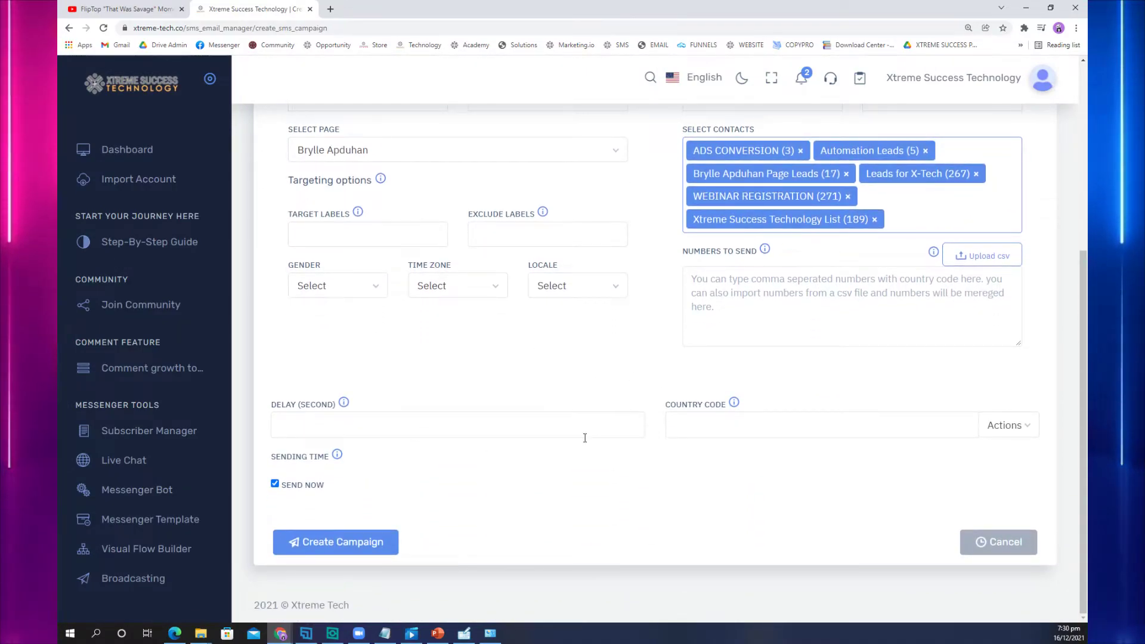
left_click(275, 484)
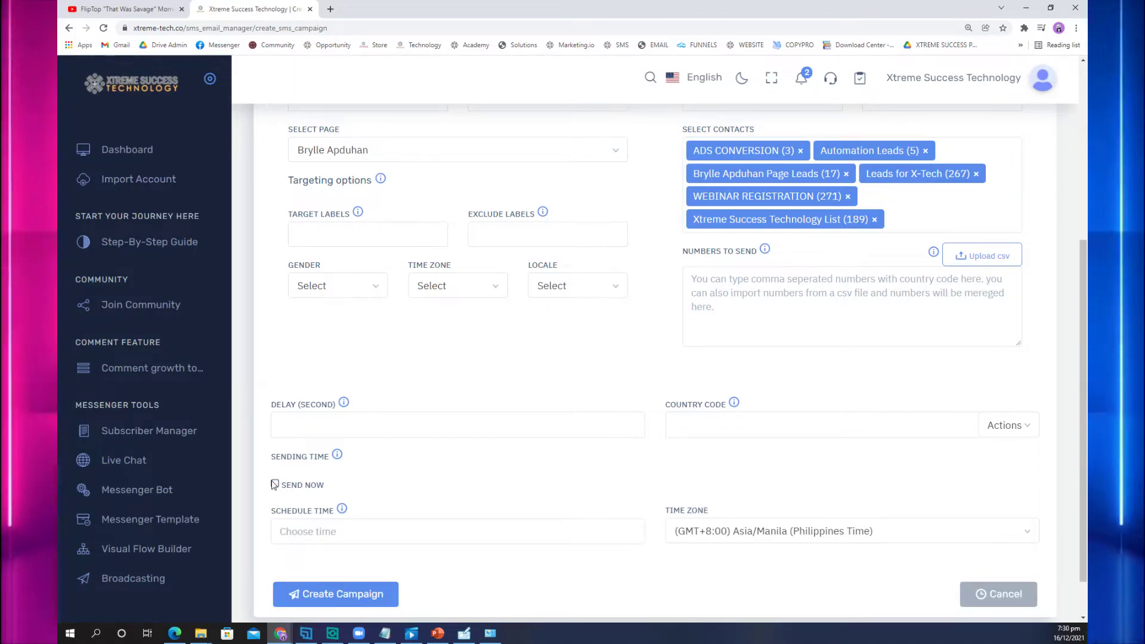
left_click(274, 484)
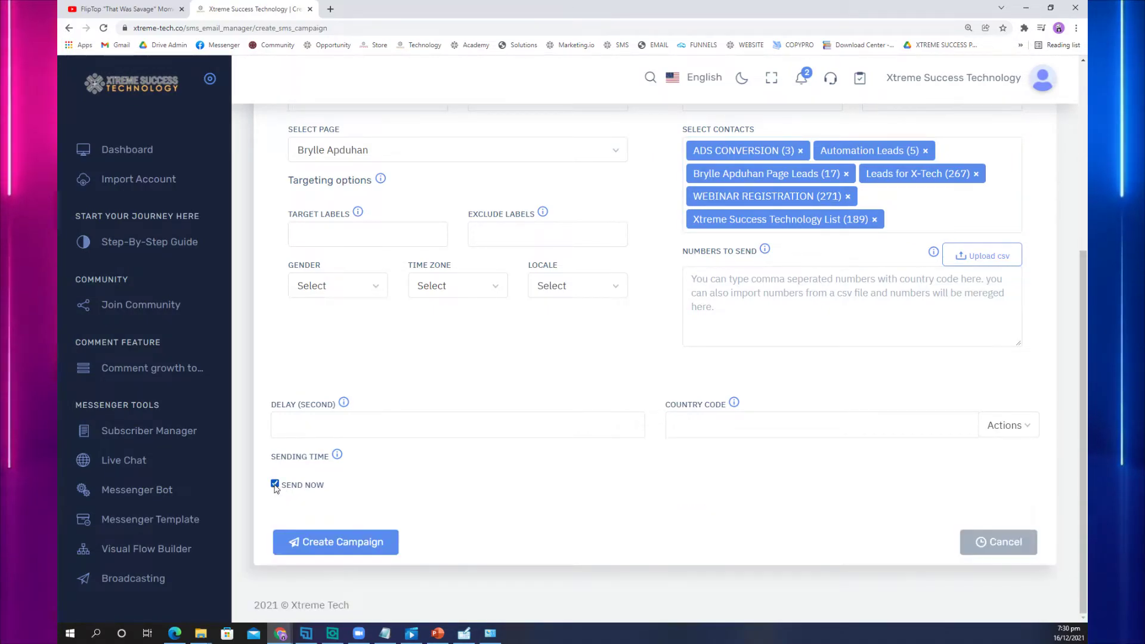
left_click(371, 554)
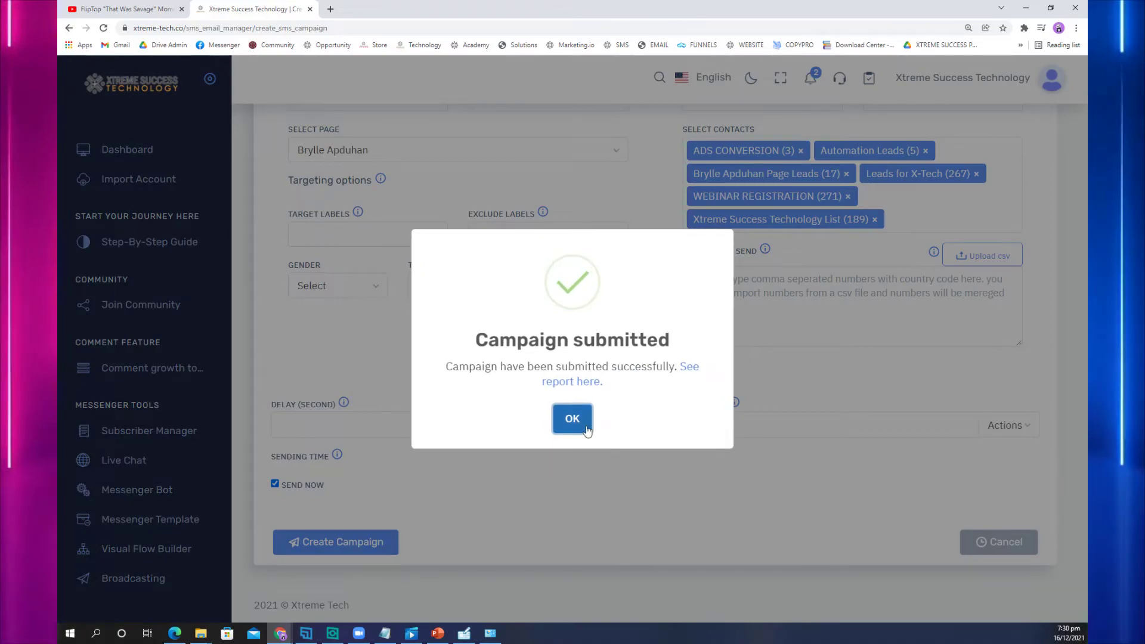
left_click(581, 419)
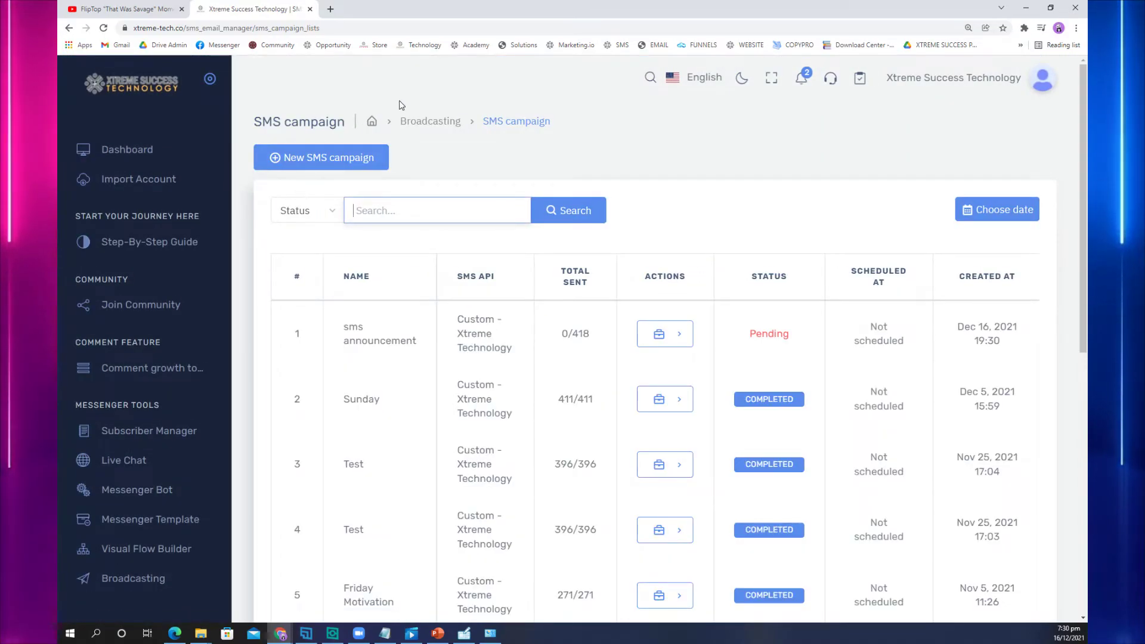
Step: Go from Broadcasting through Email broadcasting and Email Campaign Actions to a new email campaign form
left_click(449, 131)
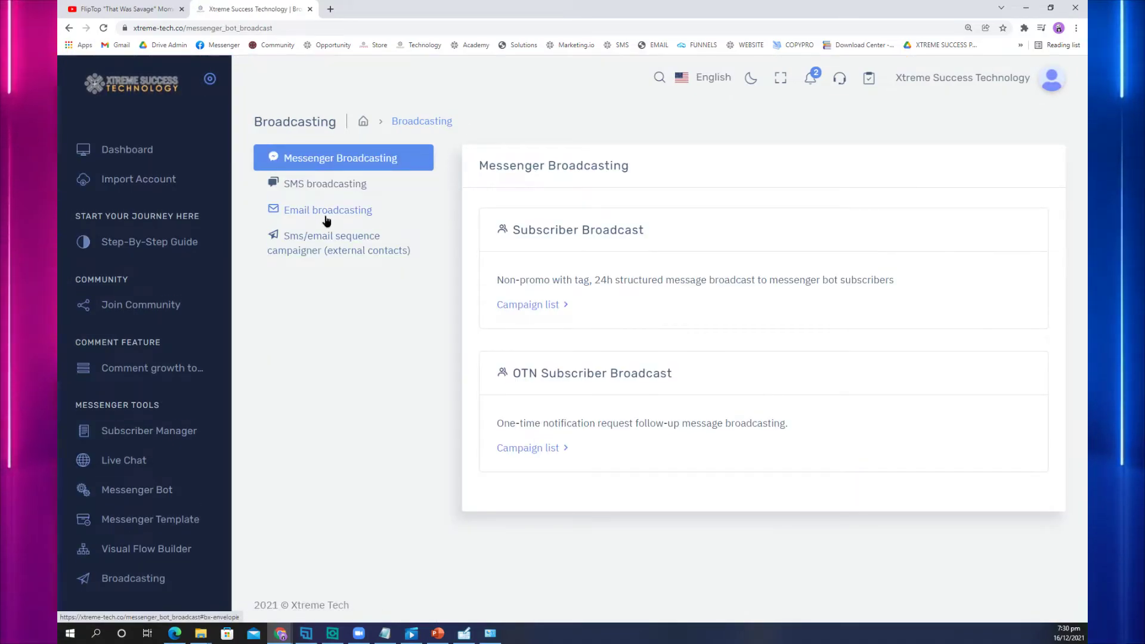
left_click(327, 214)
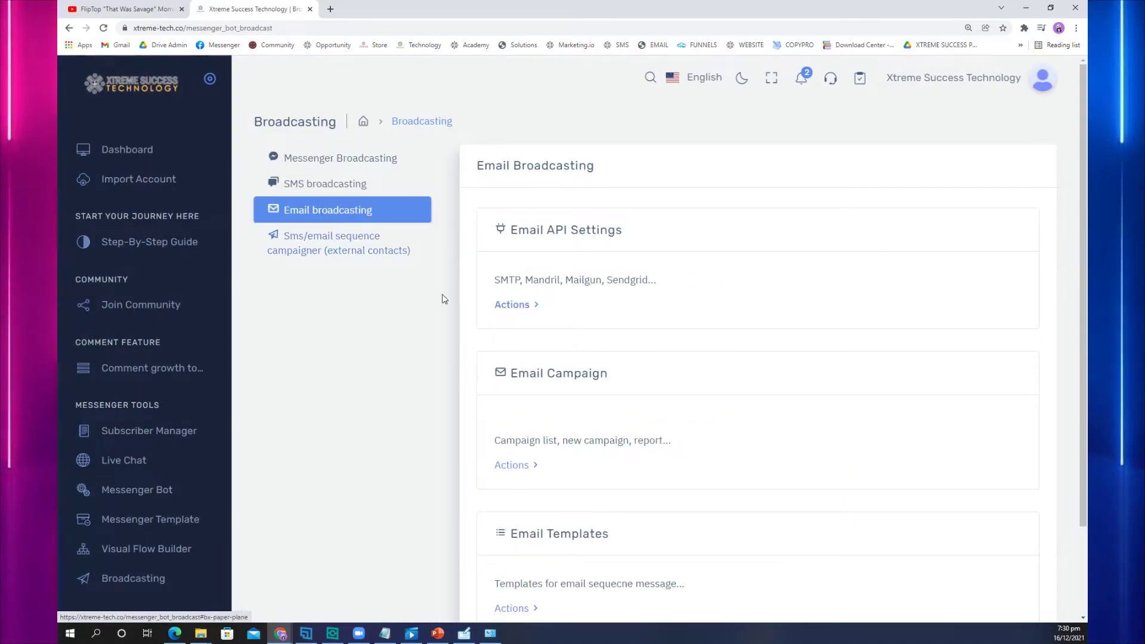
left_click(510, 470)
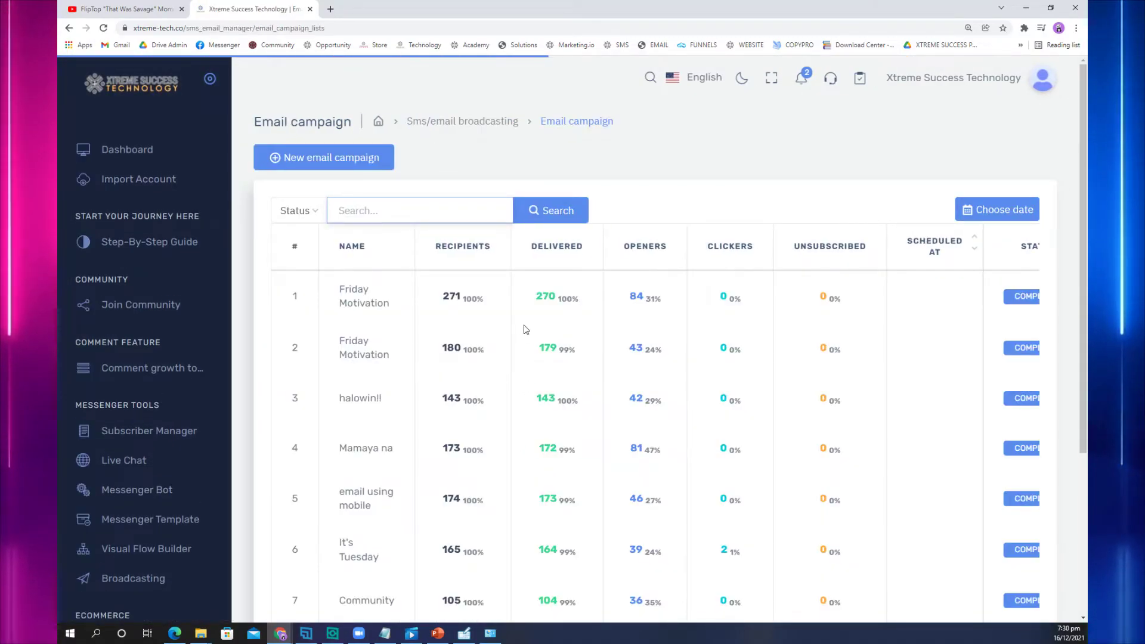
left_click(362, 158)
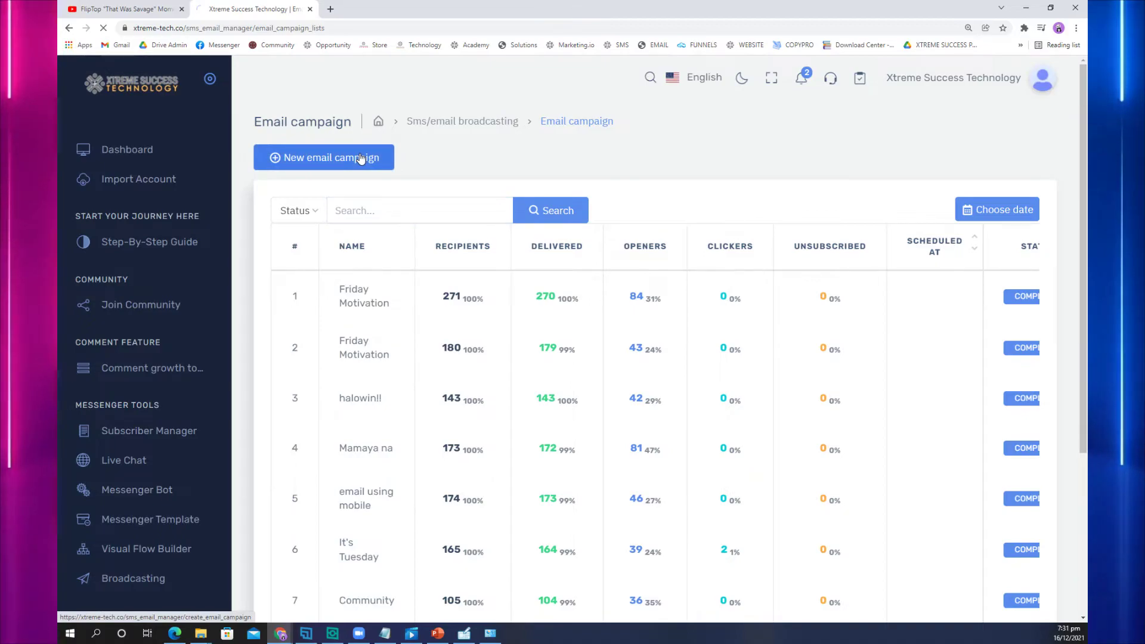
left_click(407, 189)
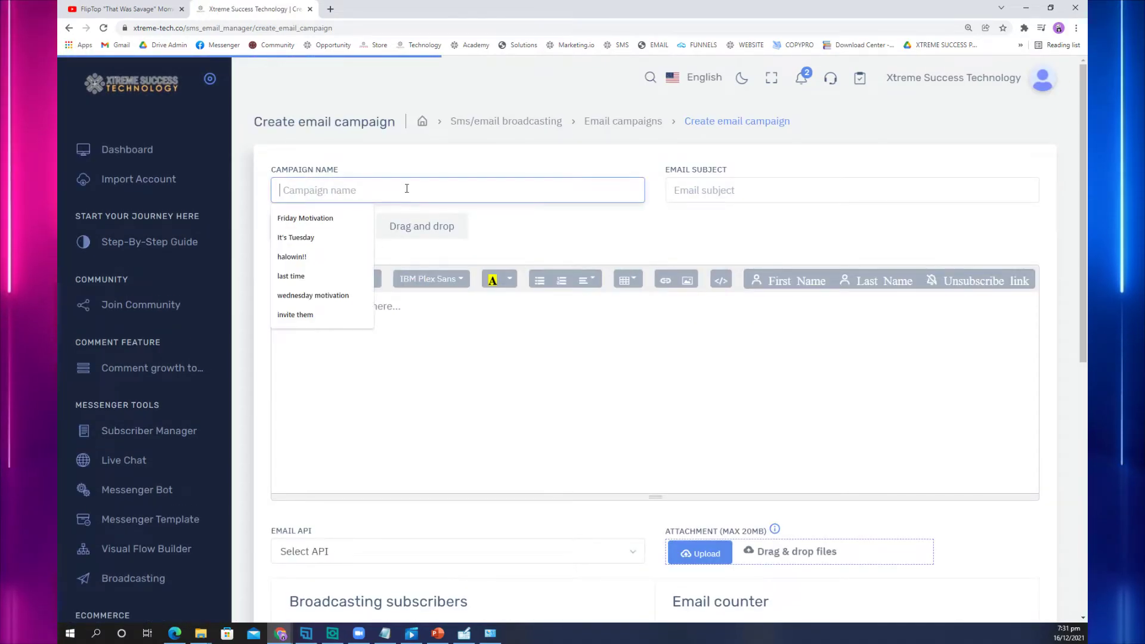
Step: Name the email campaign 'email para sayo' with subject 'May GIFT AKO SAYO!'
type("email")
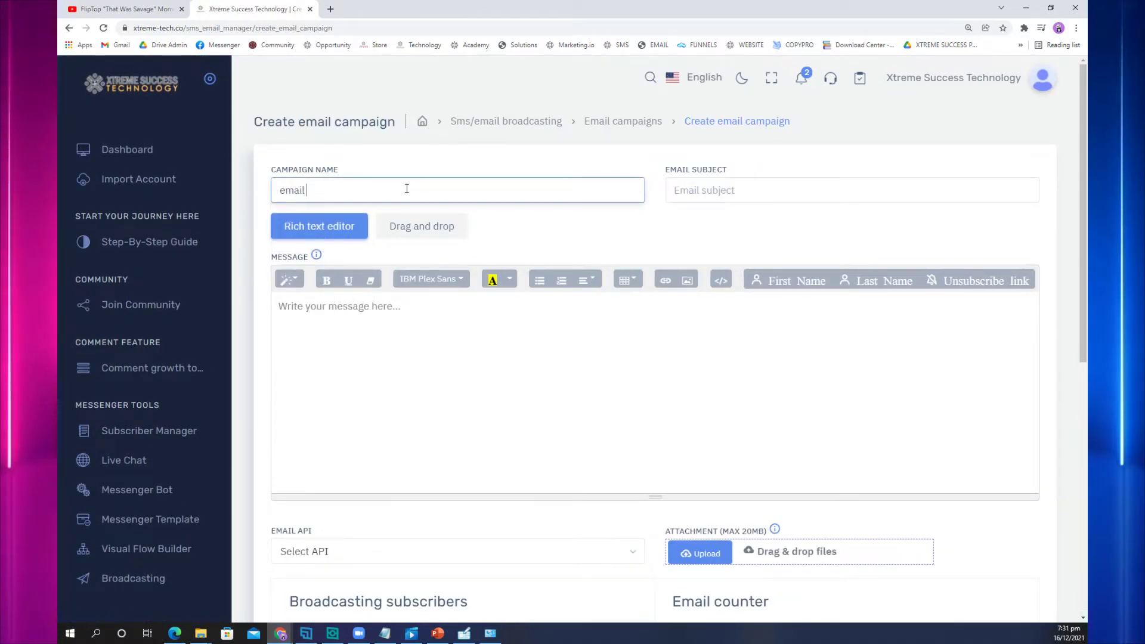
type(" para sayo")
key("Tab")
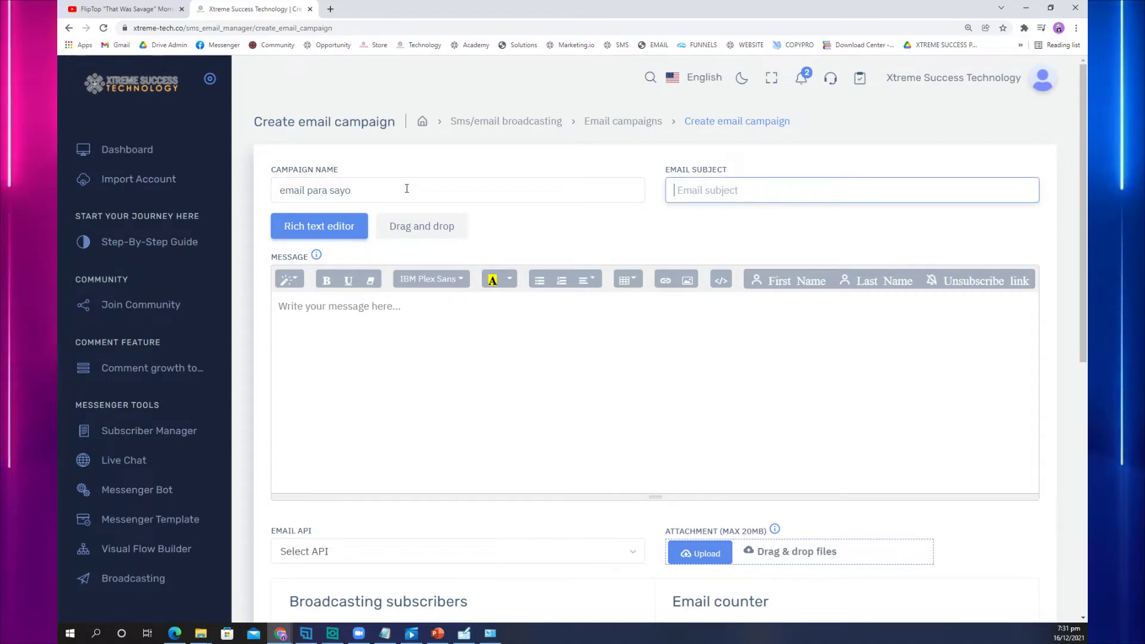
type("May GIFT AKO SA")
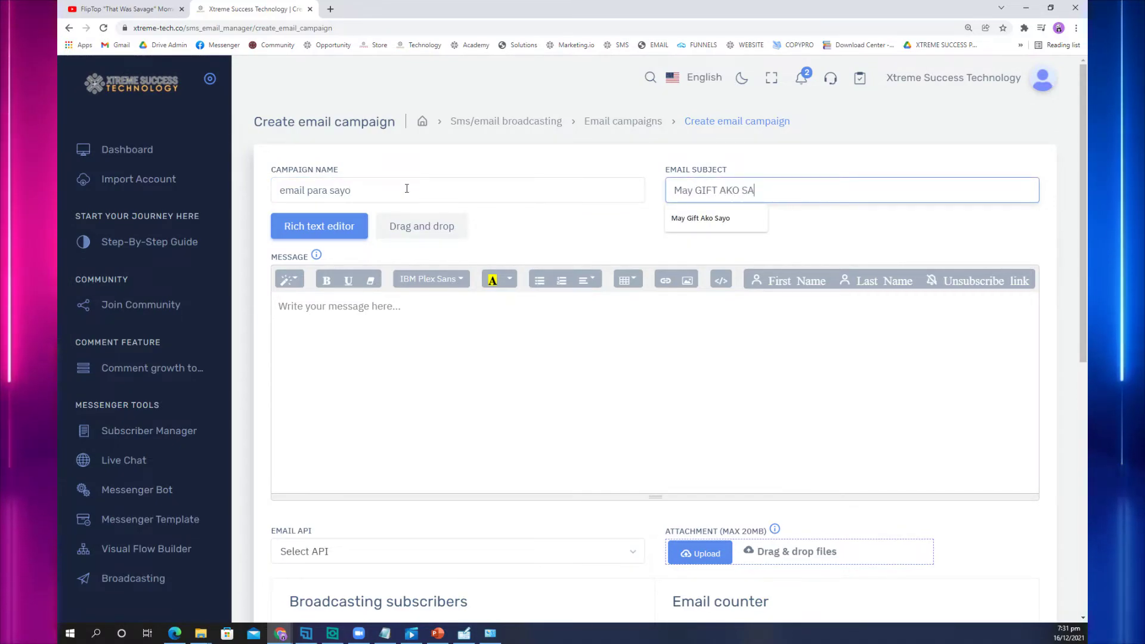
type("YO!")
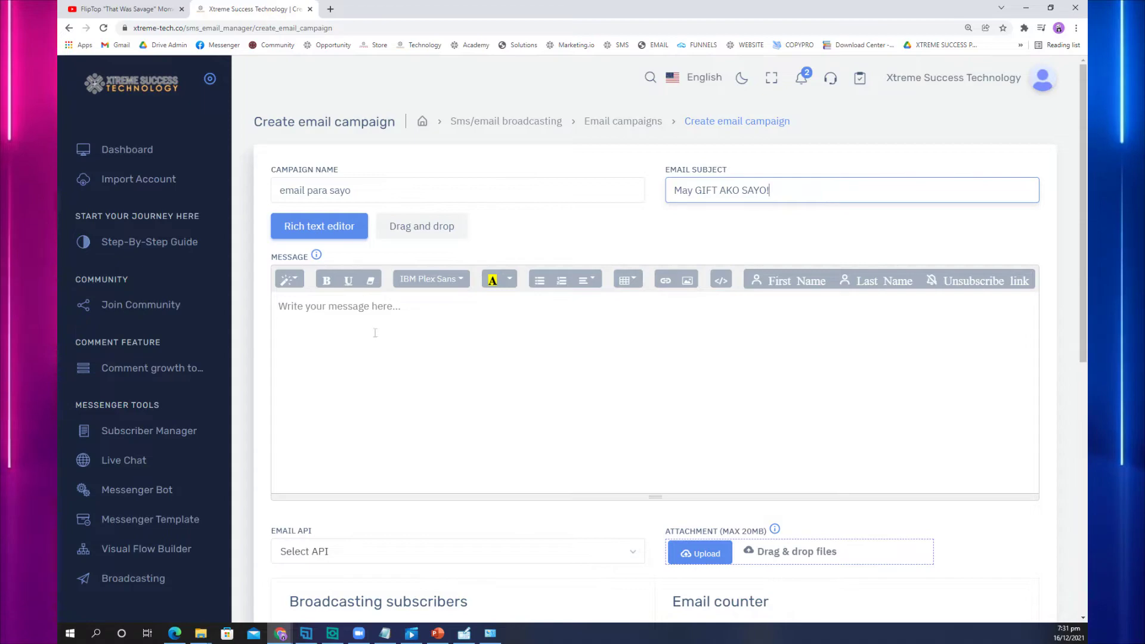
Step: Write 'hello' plus the First Name variable, the FREE Training line and the offer link
left_click(375, 332)
type("hello")
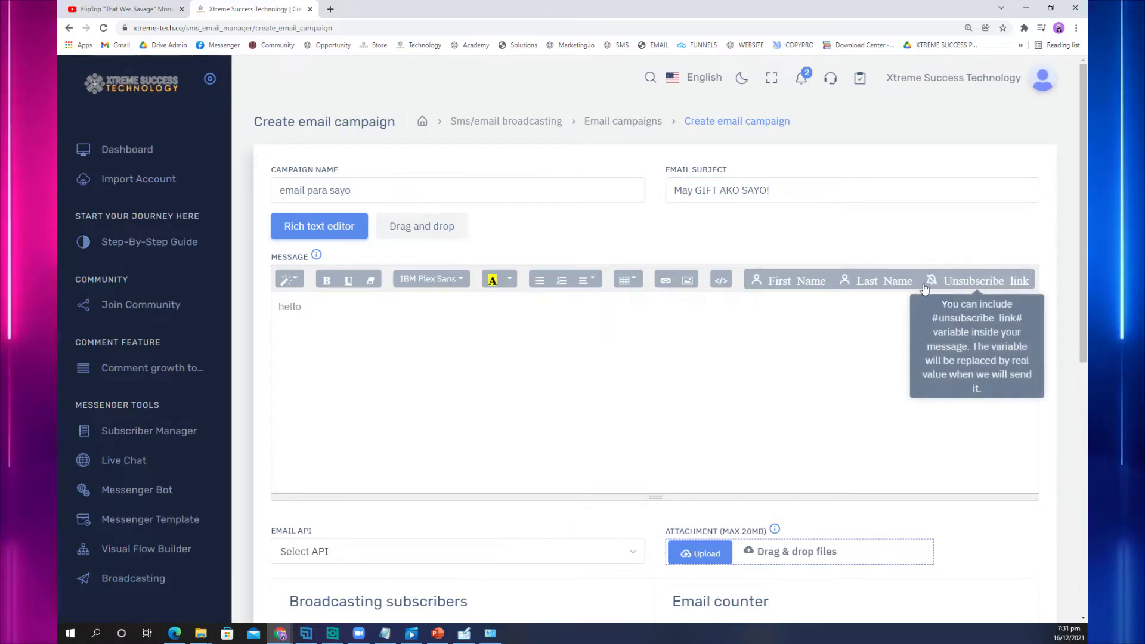
left_click(810, 286)
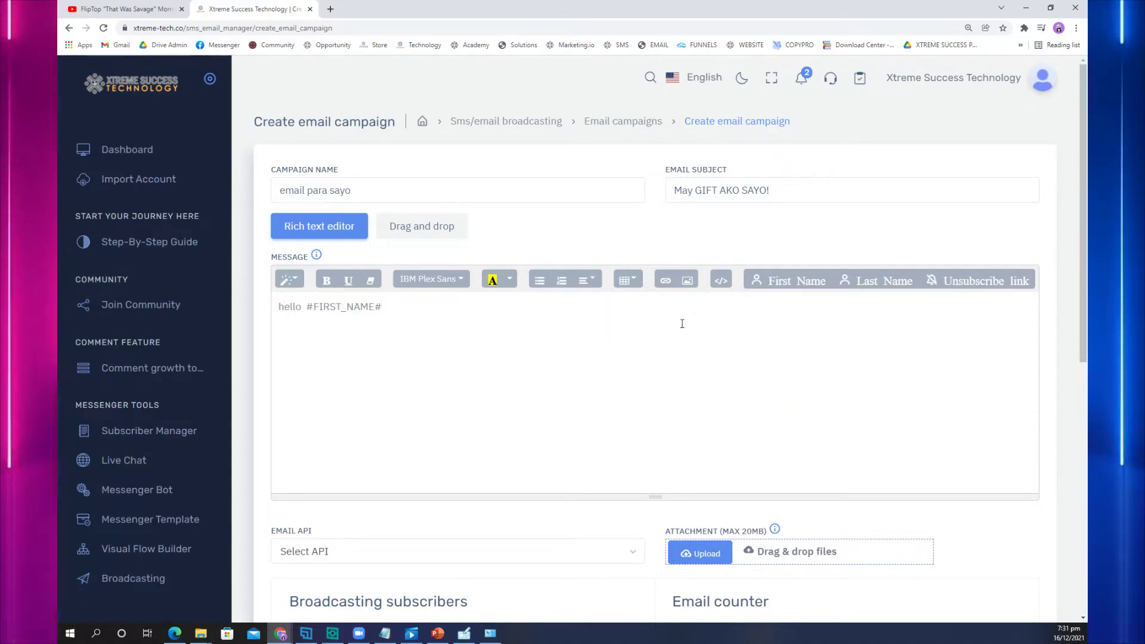
type("meron ")
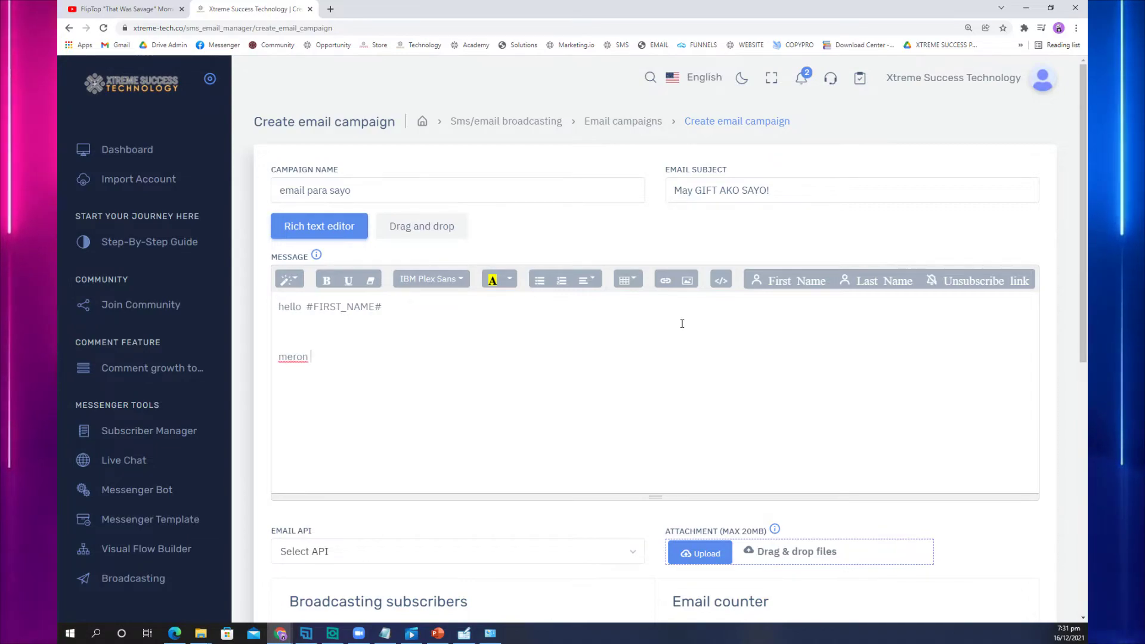
type("akong FREE Training para sayo!")
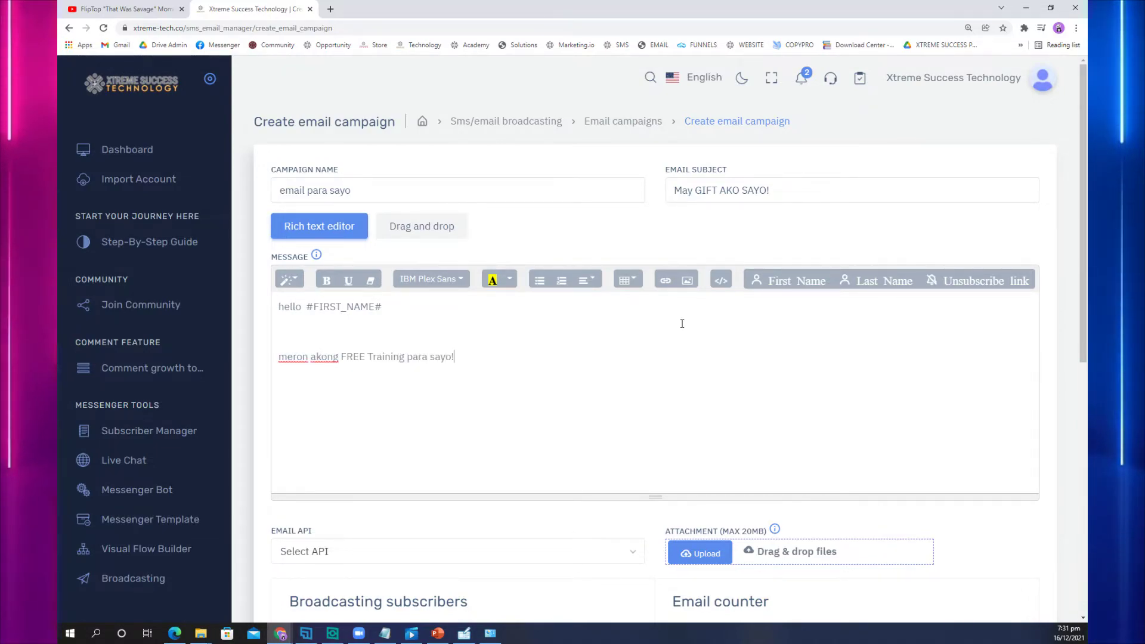
type(" click mo lang ang")
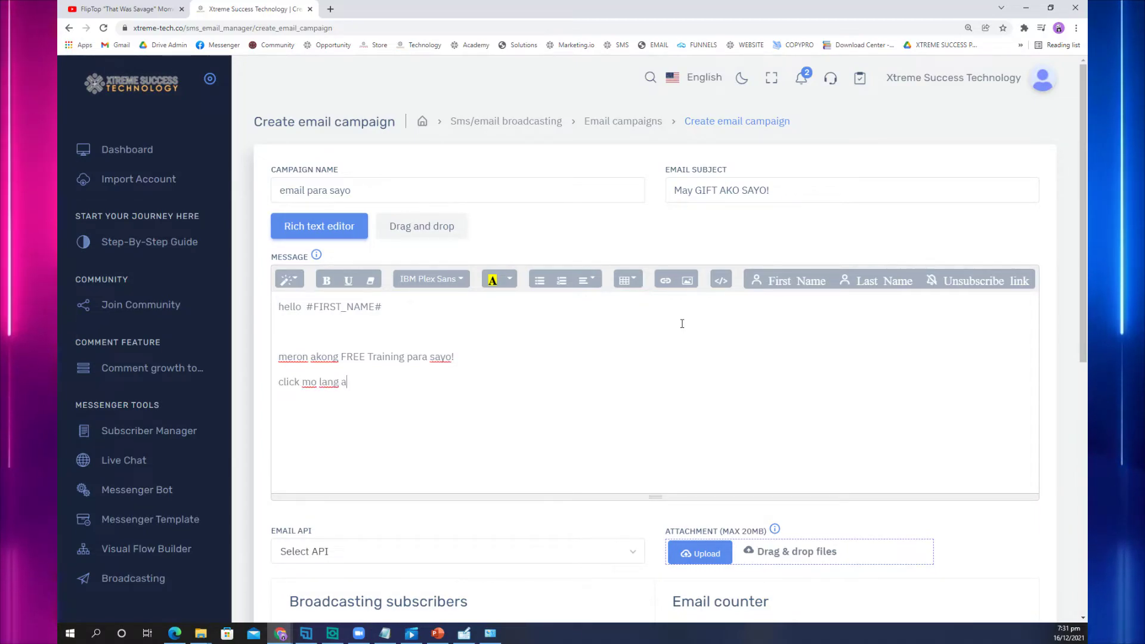
key("Return")
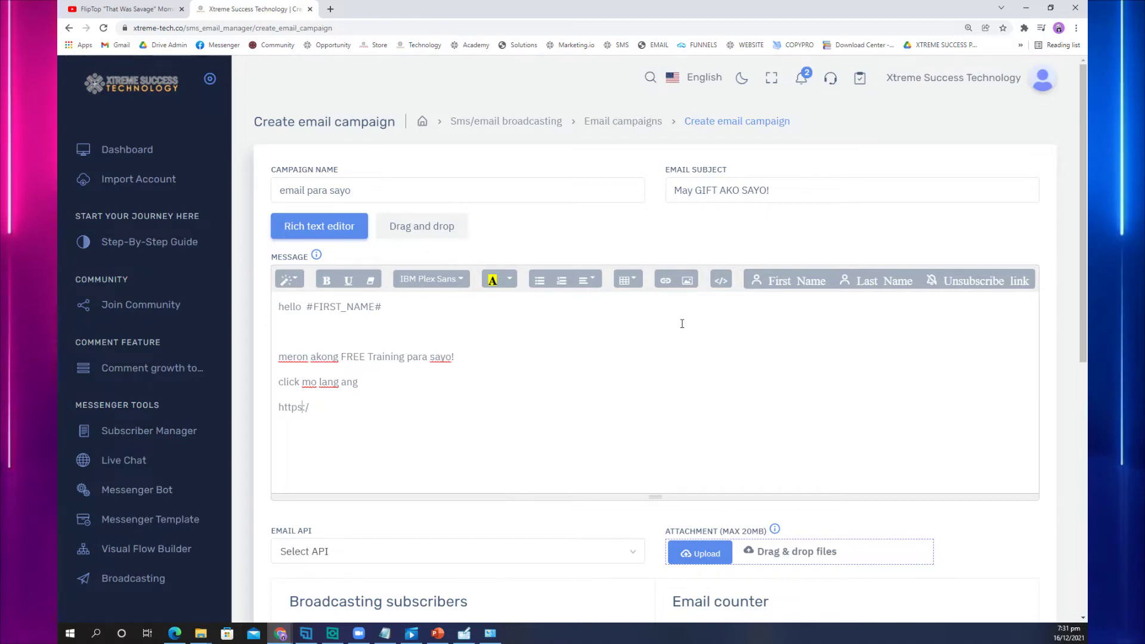
key("Up")
key("ctrl+Right")
key("ctrl+Right")
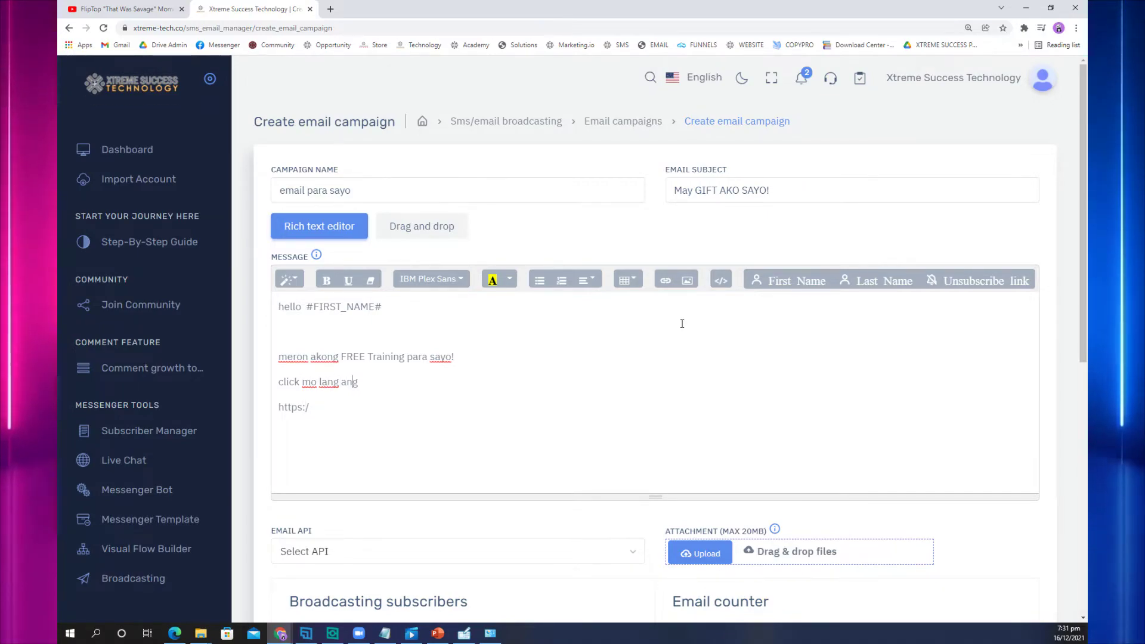
key("Right")
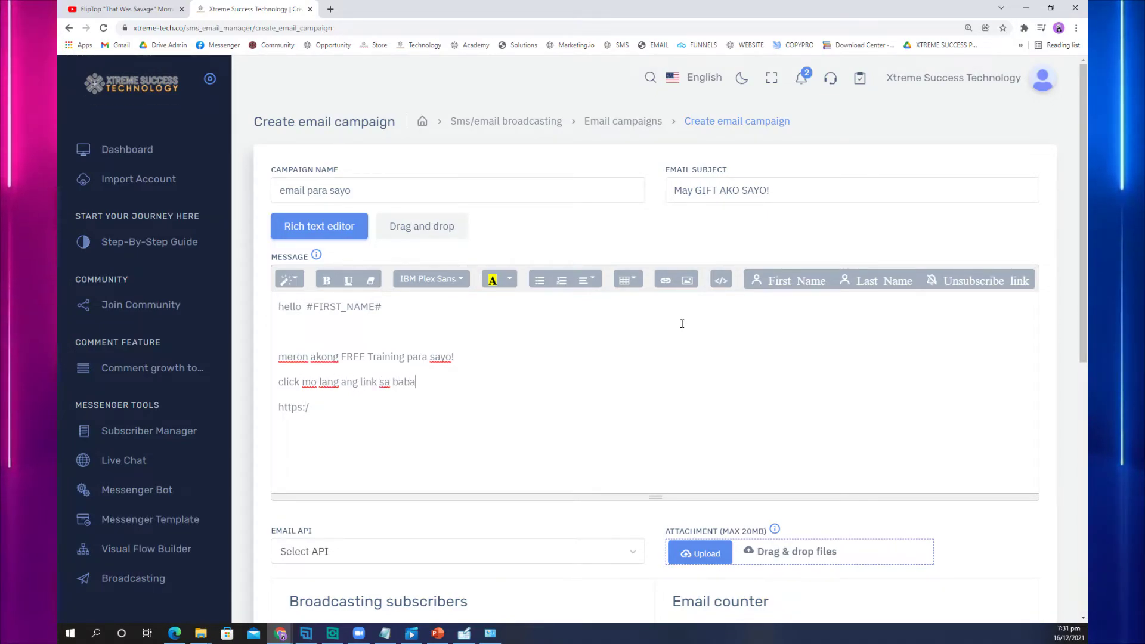
type("/brylleapd")
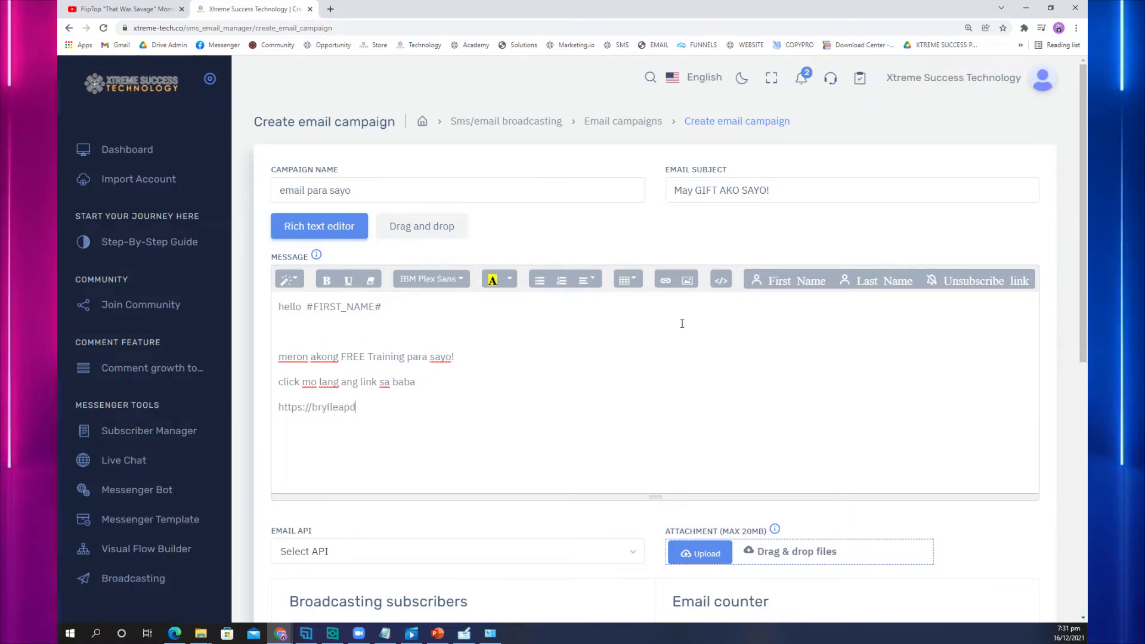
type("uhan.com/o")
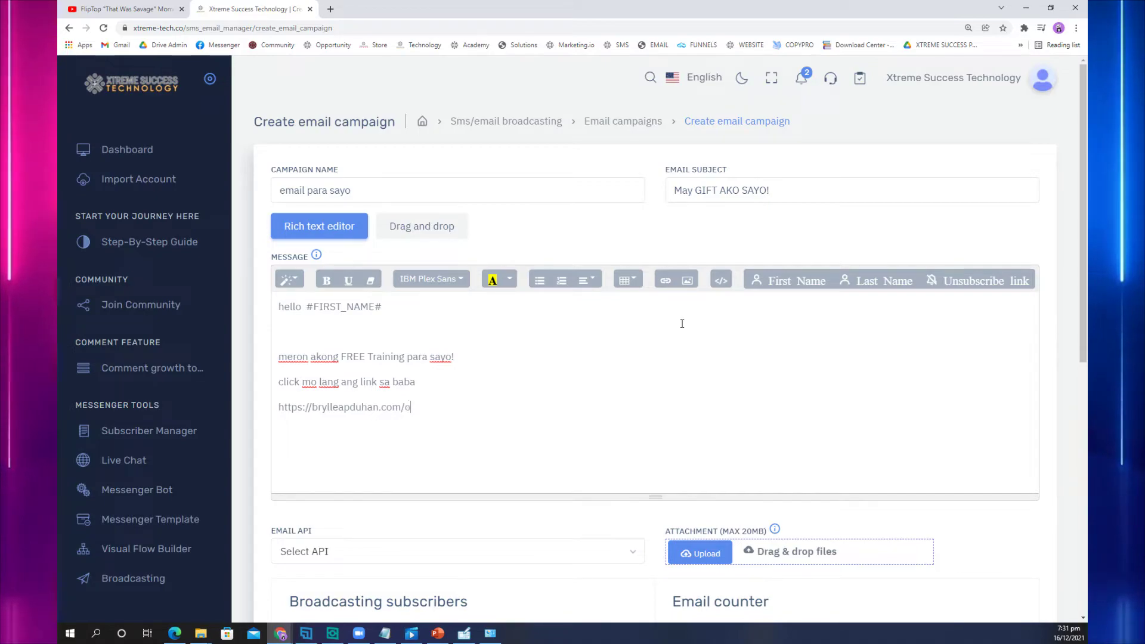
type("ffer")
key("Return")
key("Return")
key("BackSpace")
key("BackSpace")
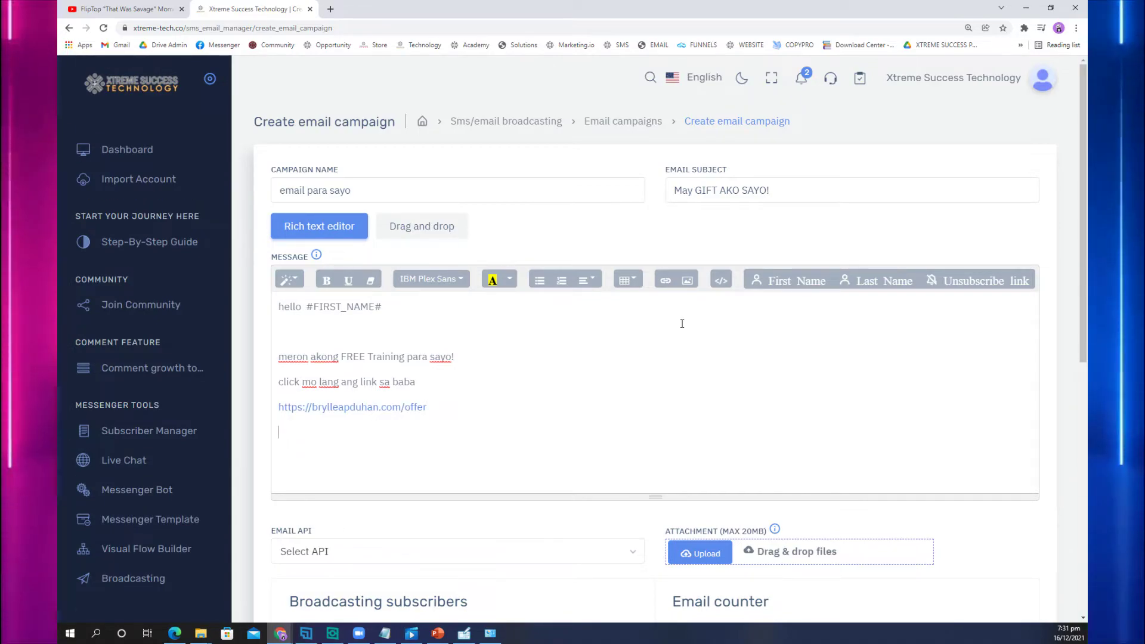
Step: Add 'for sure makakatulong sayo eto', 'share mo sa akin ang natutunan mo!' and the 'Your Success Partner,' sign-off with sender's name
type("for sure makaka")
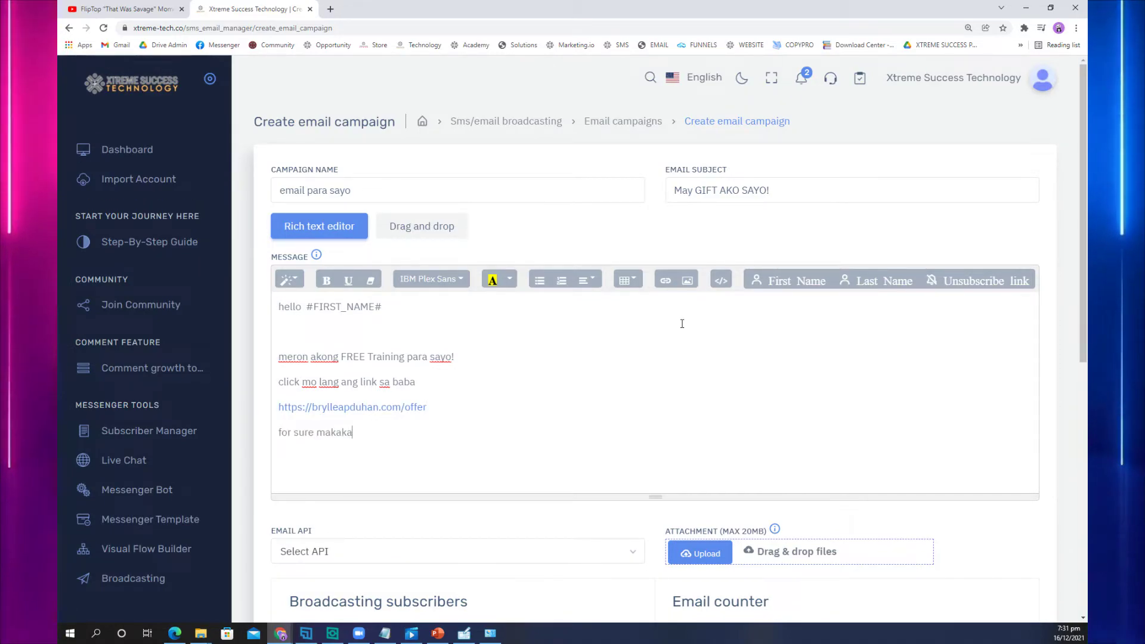
type("tulong sayo eto!")
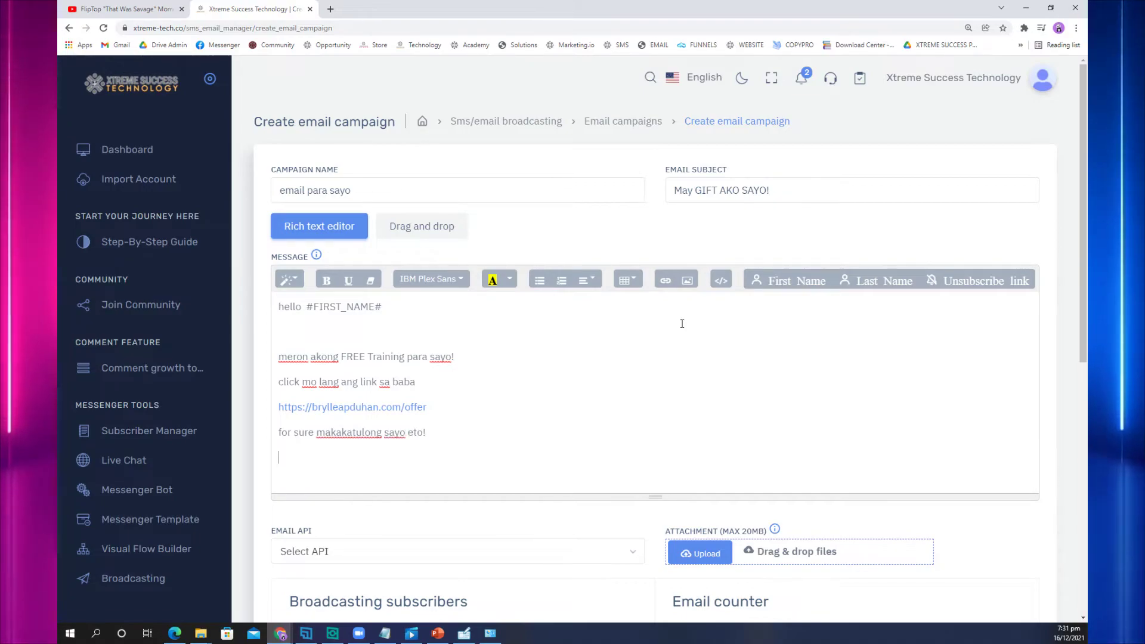
key("Return")
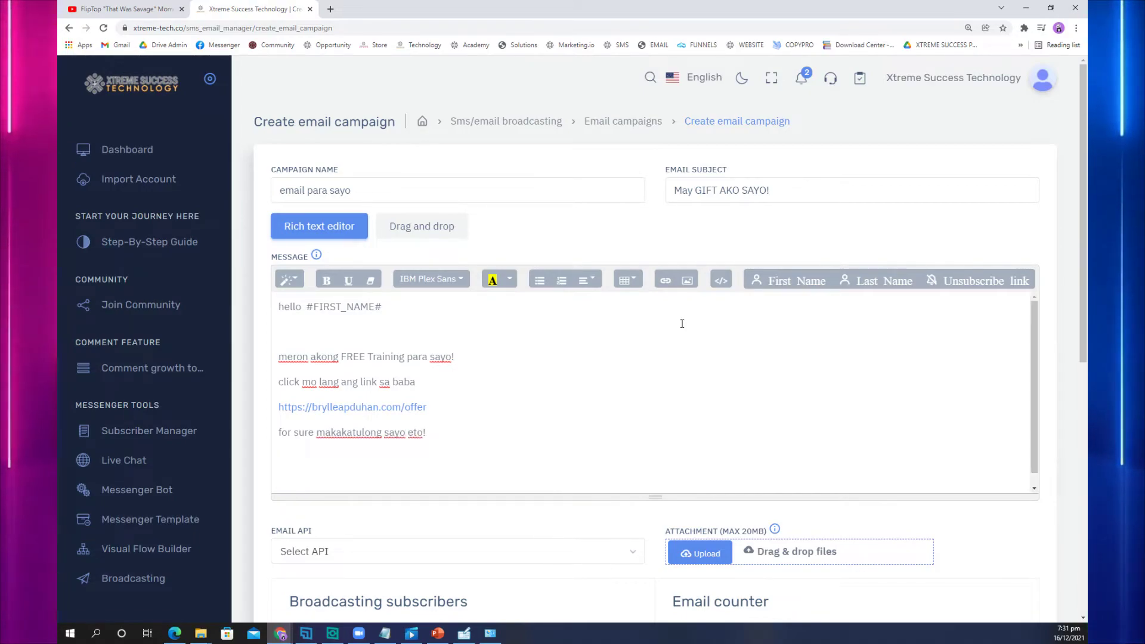
type("share mo sa akin")
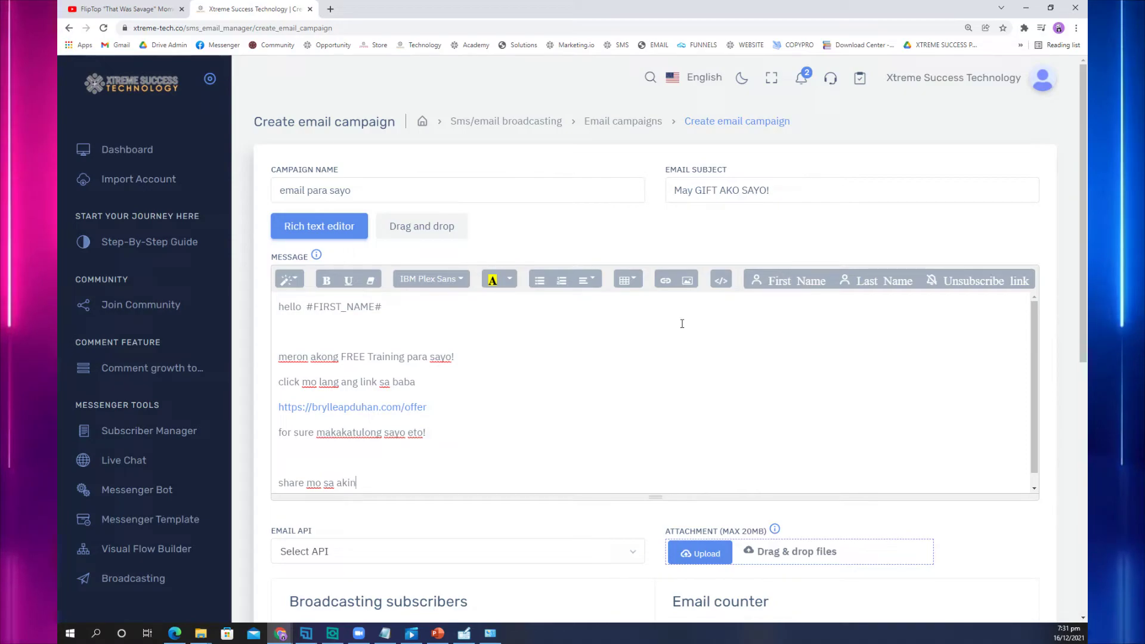
type(" ang natutunan mo")
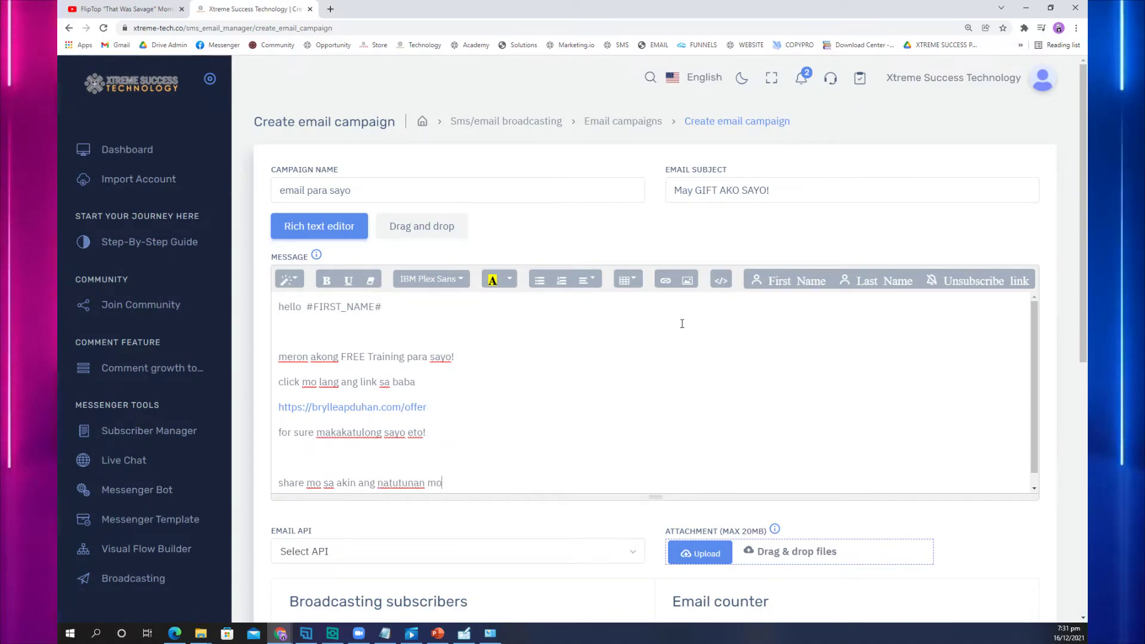
type("!")
key("Return")
key("Return")
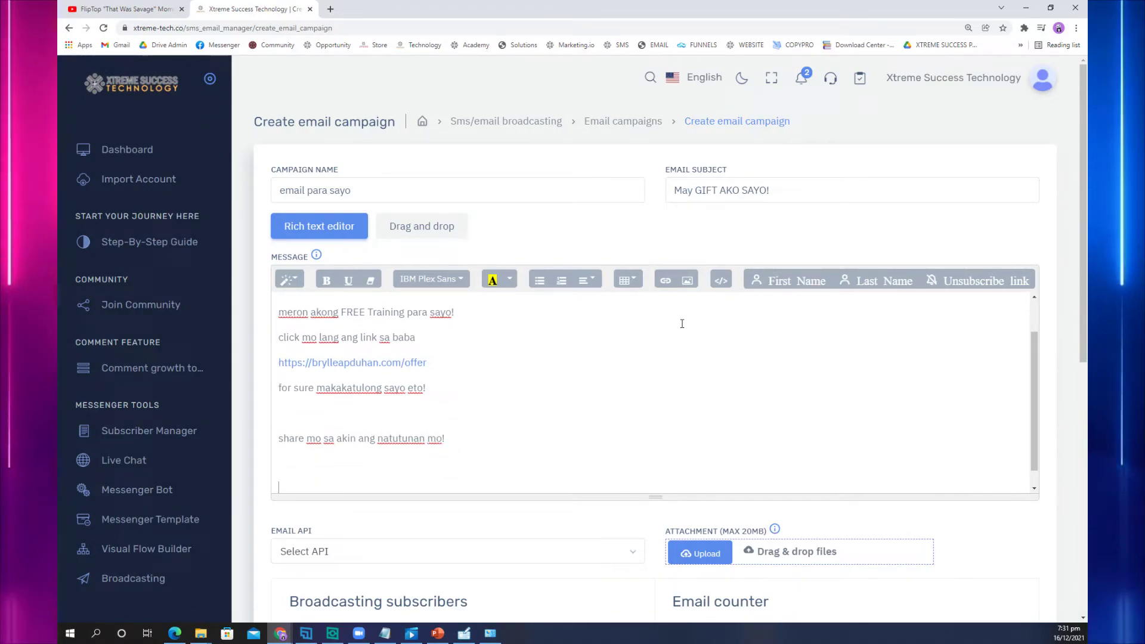
type("Your Su")
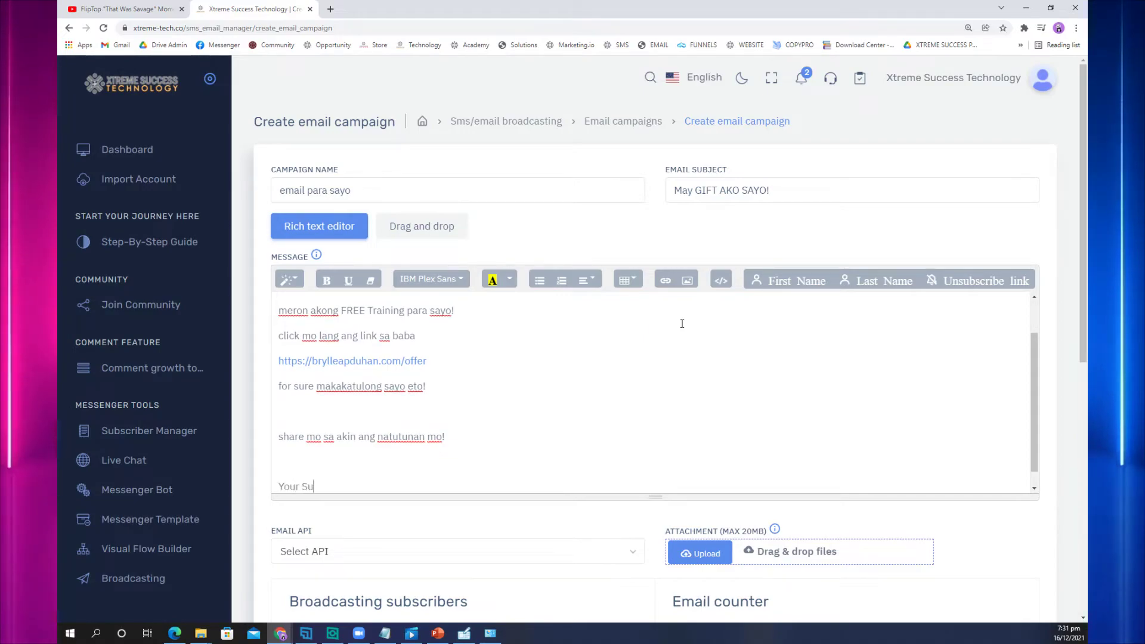
type("ccess Partner")
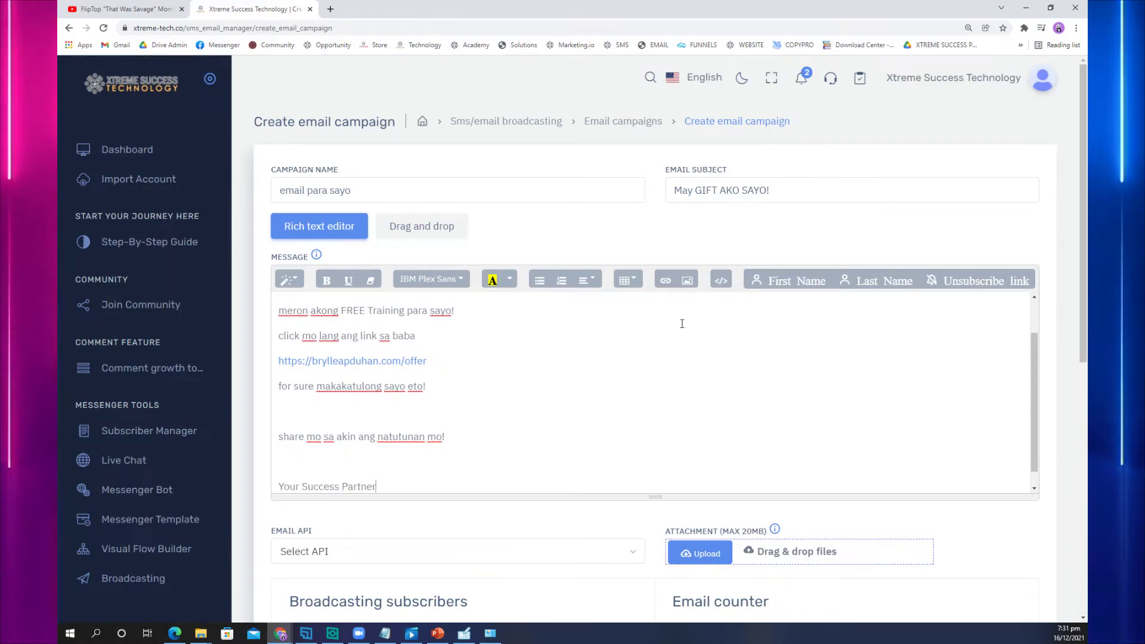
type(",")
key("Return")
type("Brylle Apduhan")
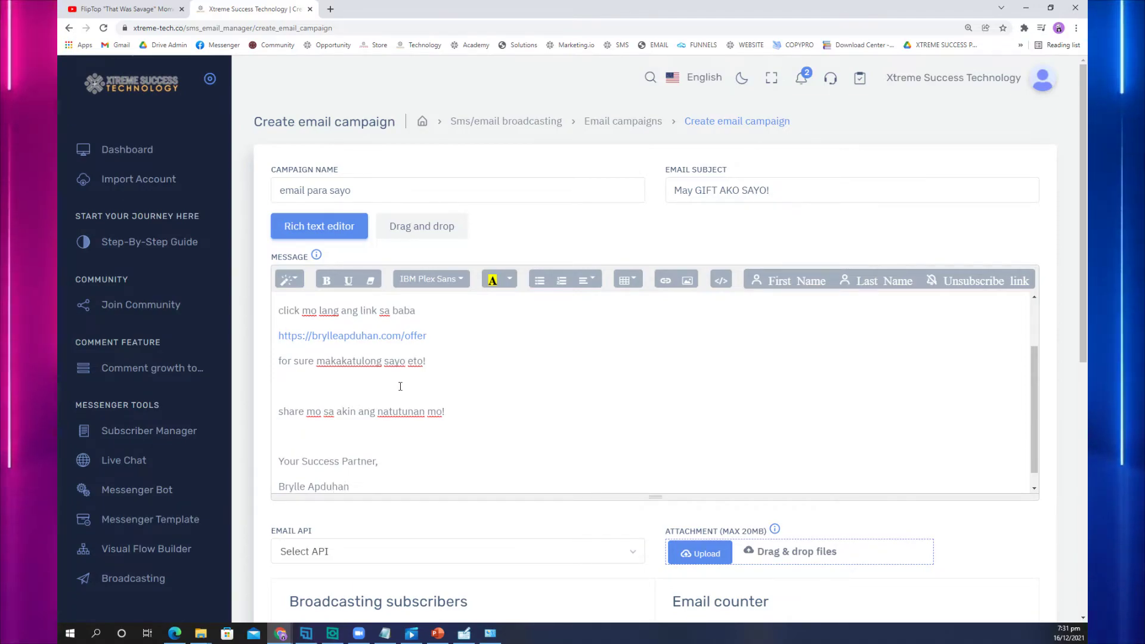
Step: Choose the SMTP account as the email sending service
scroll(400, 387, "down", 3)
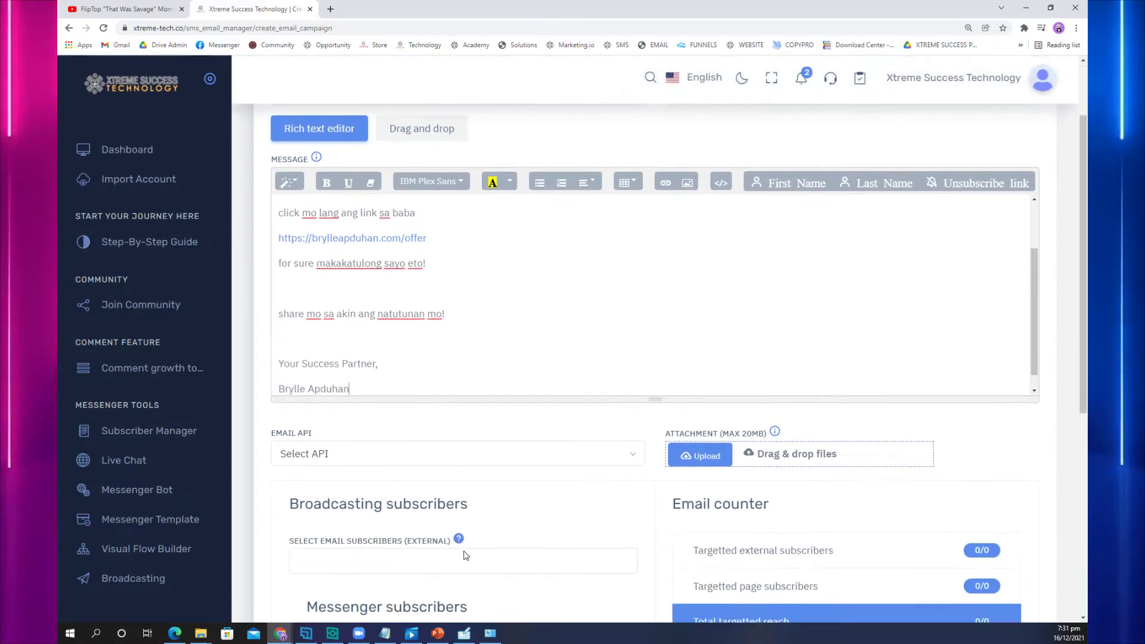
left_click(472, 391)
left_click(441, 464)
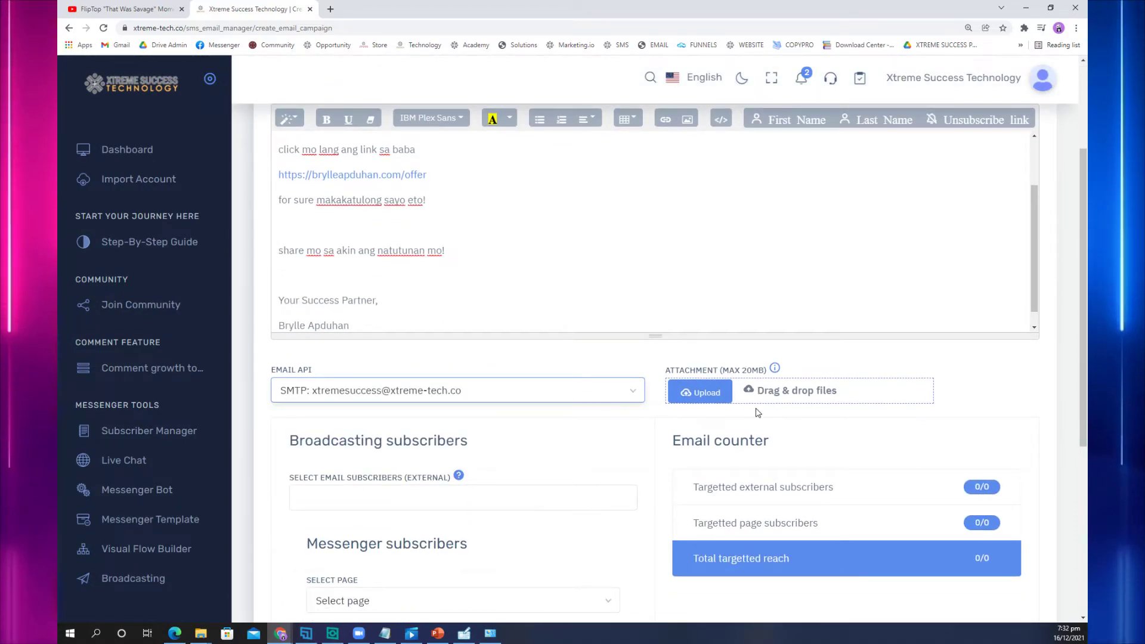
left_click(349, 392)
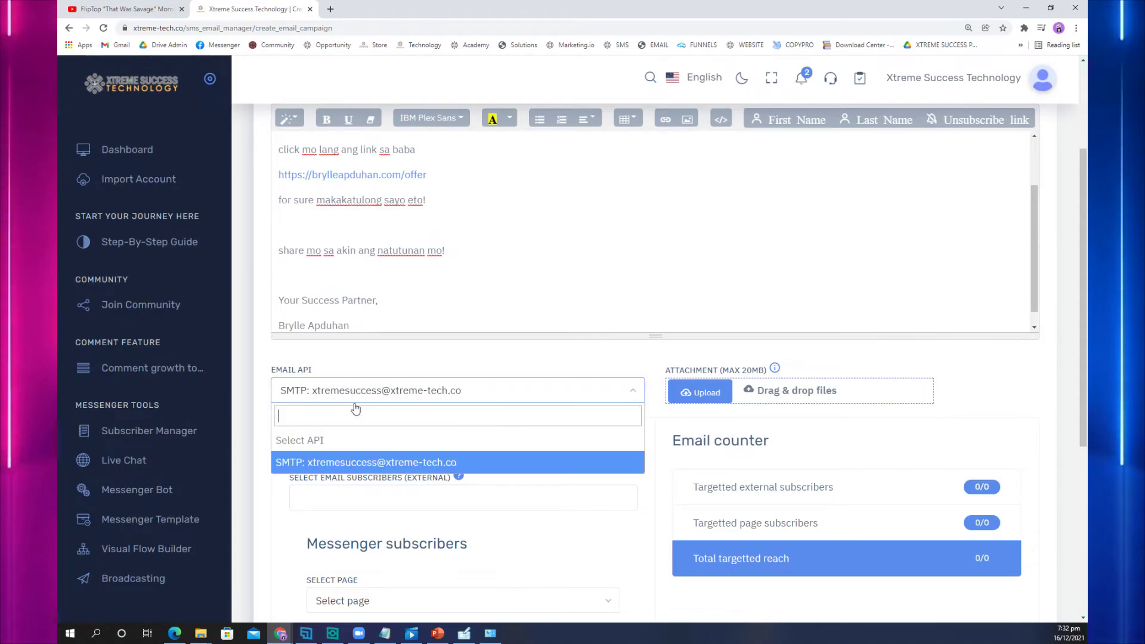
left_click(356, 463)
scroll(402, 441, "down", 3)
Step: Add the page leads (17), Email list (2), ADS CONVERSION (3) and Automation Leads (5) subscriber lists
left_click(449, 336)
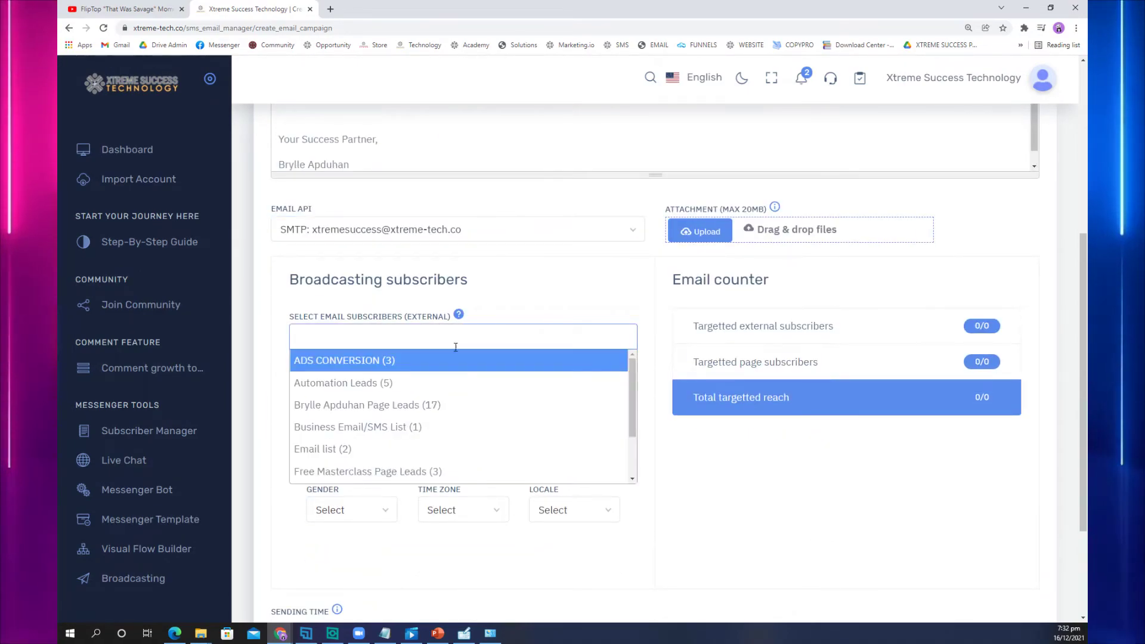
left_click(477, 404)
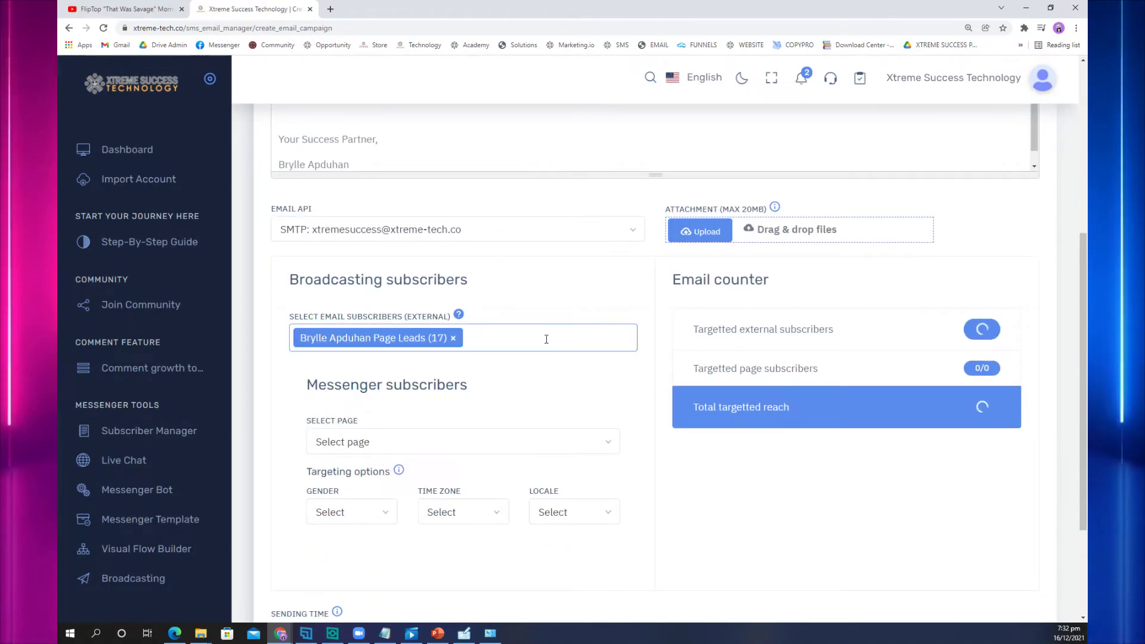
left_click(545, 339)
scroll(529, 451, "down", 2)
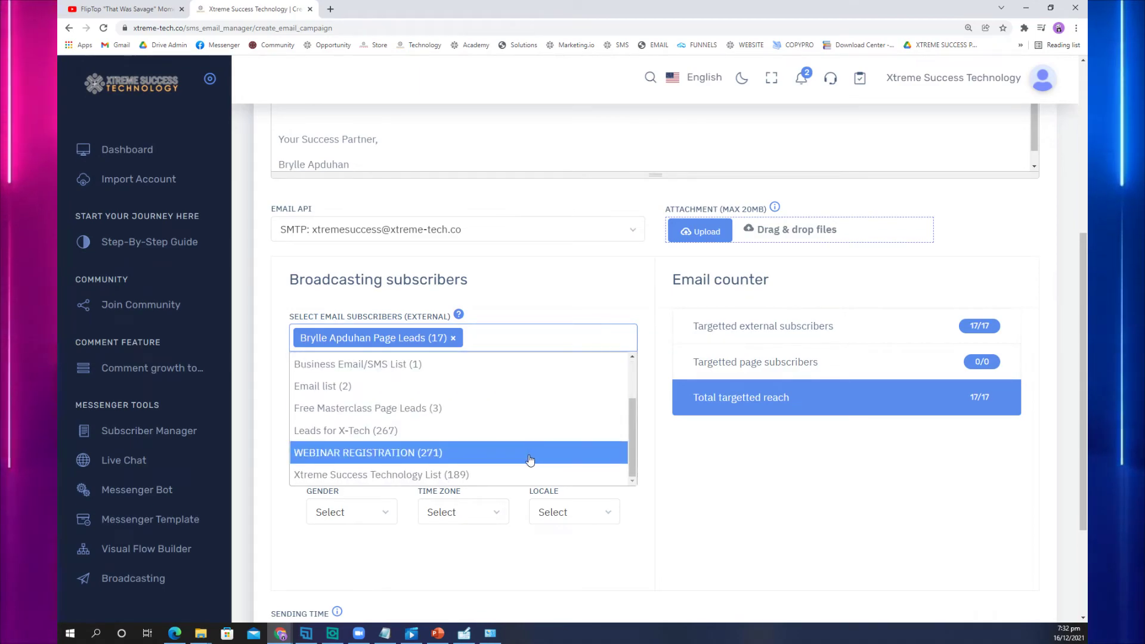
scroll(541, 444, "up", 3)
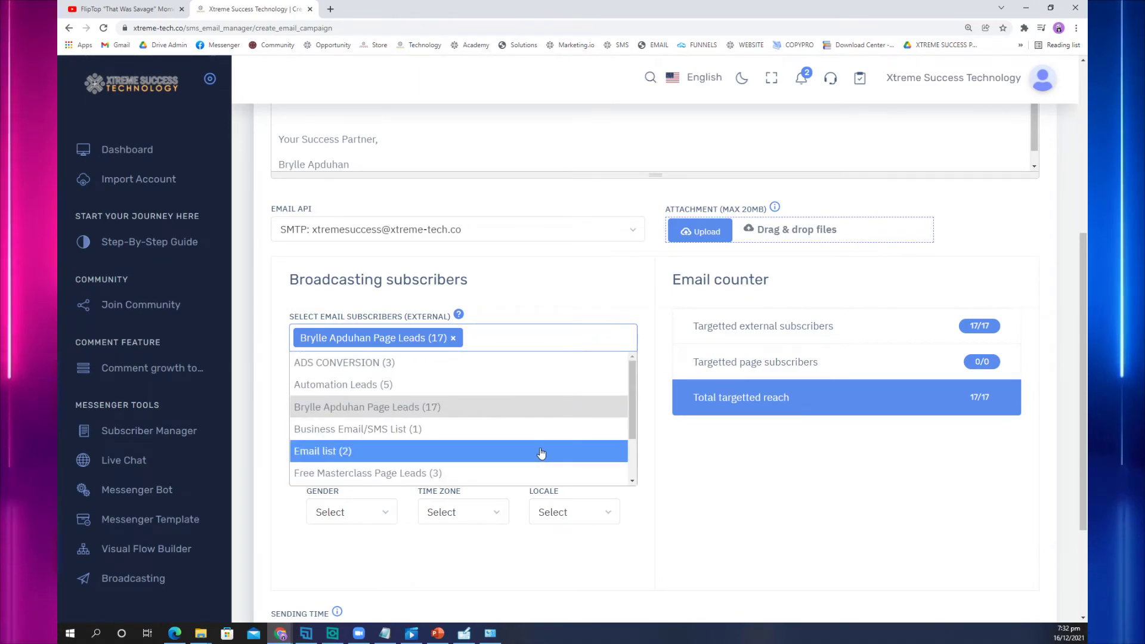
left_click(539, 452)
left_click(585, 337)
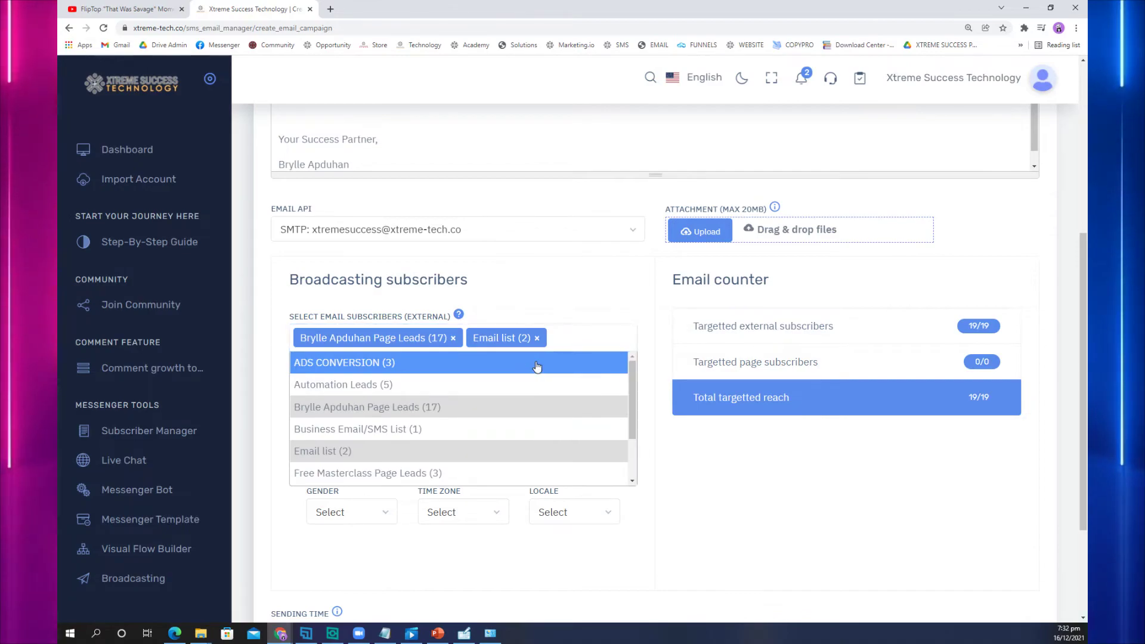
left_click(540, 362)
left_click(599, 339)
left_click(486, 404)
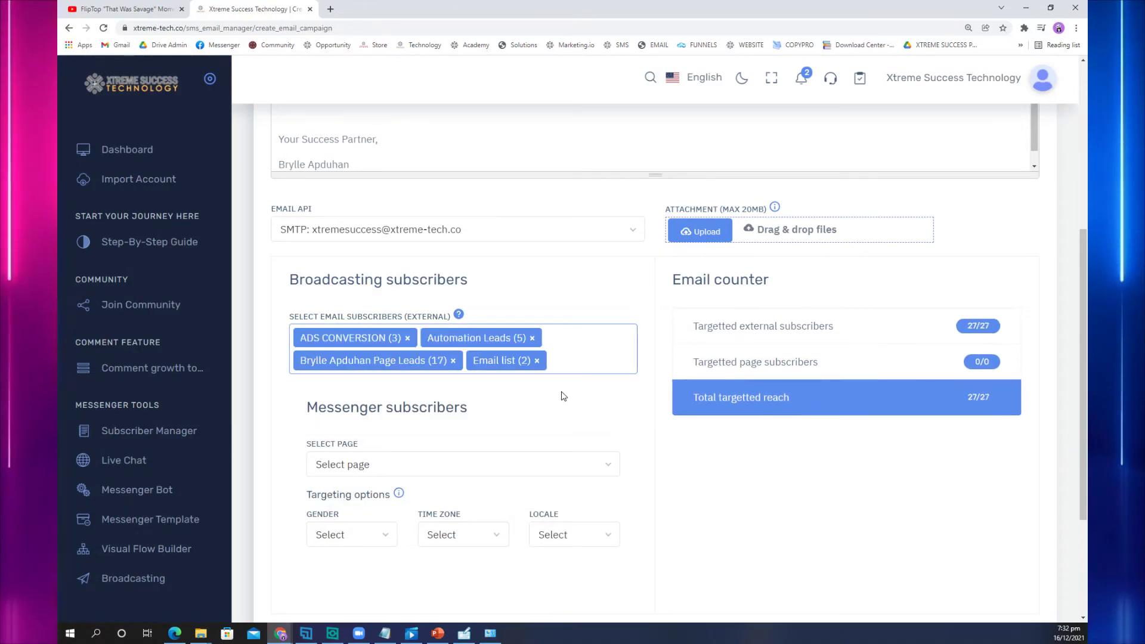
Step: Target the Messenger page and submit the email campaign with Send now kept on
left_click(538, 471)
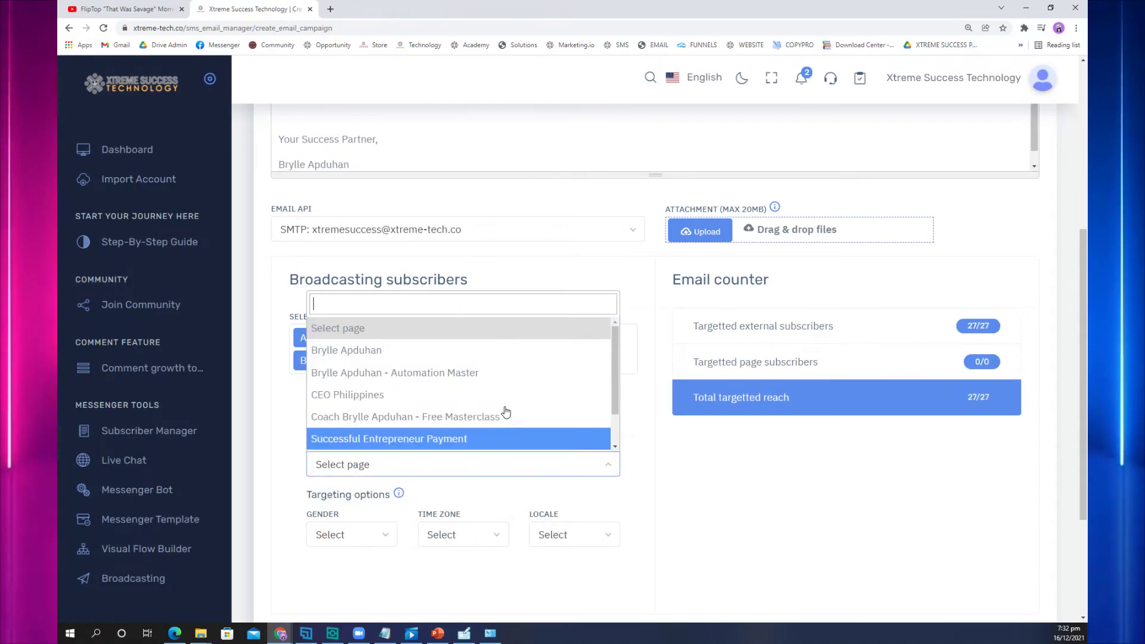
left_click(441, 350)
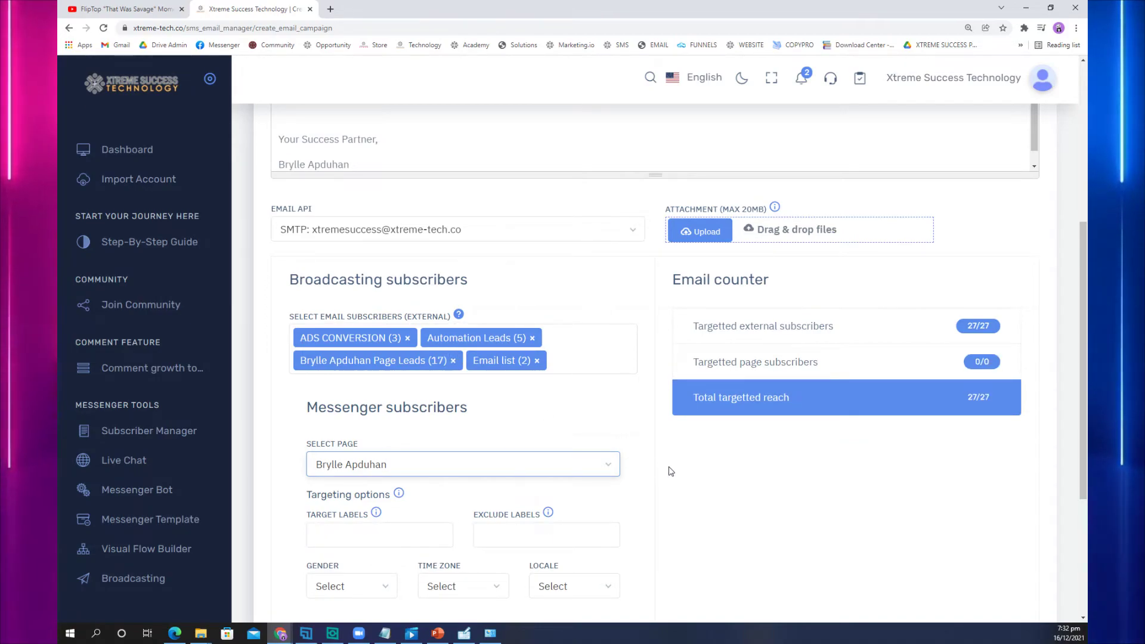
scroll(670, 471, "down", 1)
scroll(668, 470, "down", 3)
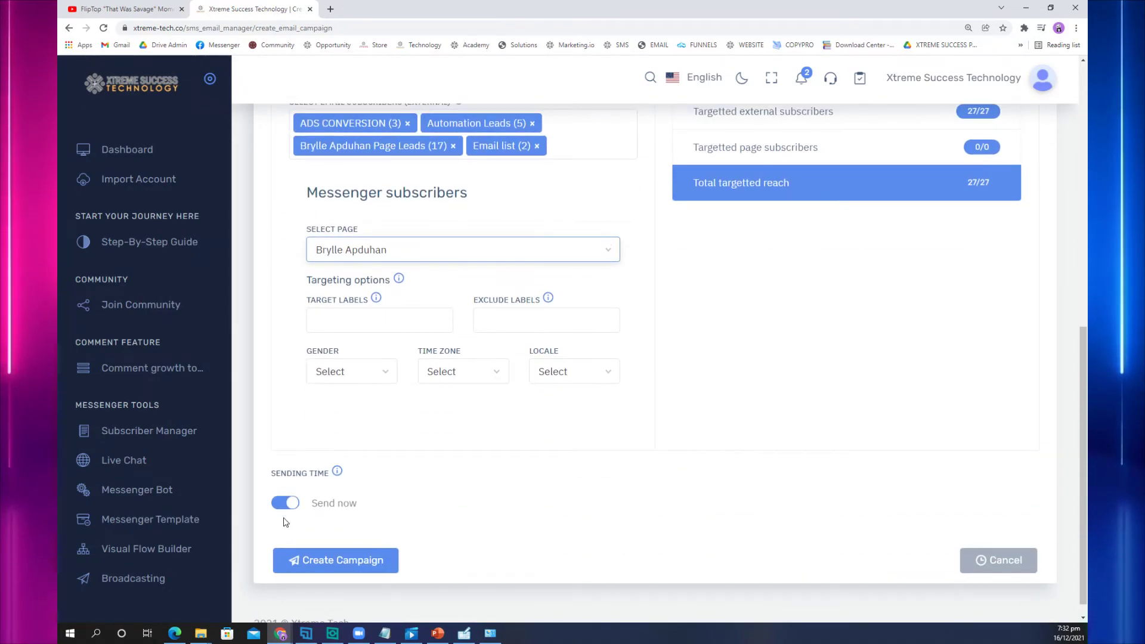
left_click(287, 504)
left_click(288, 504)
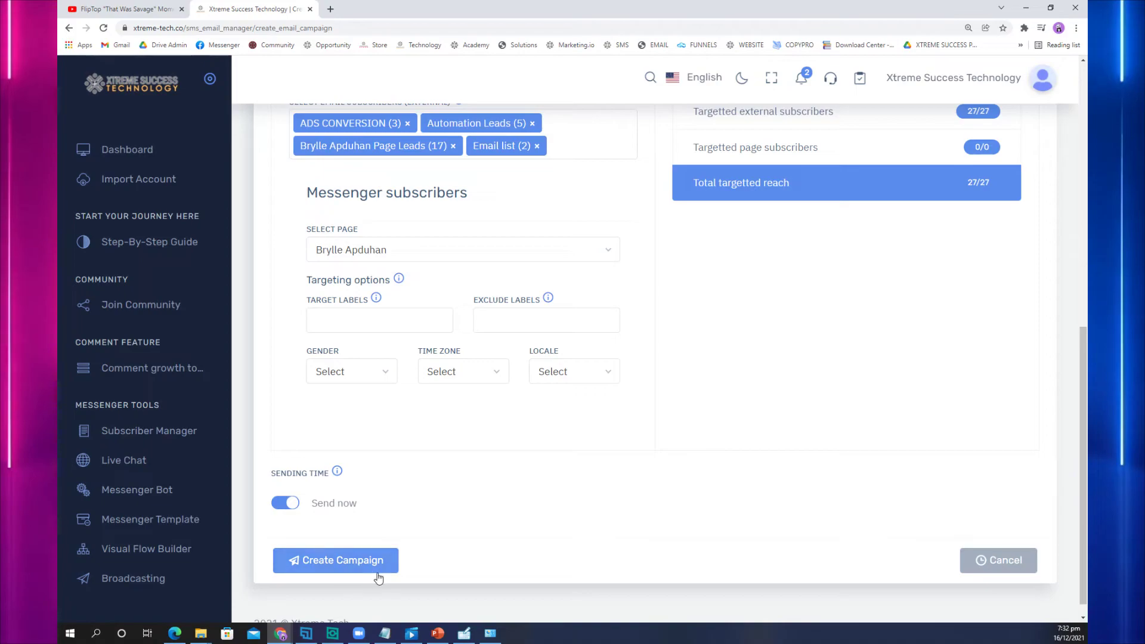
left_click(368, 560)
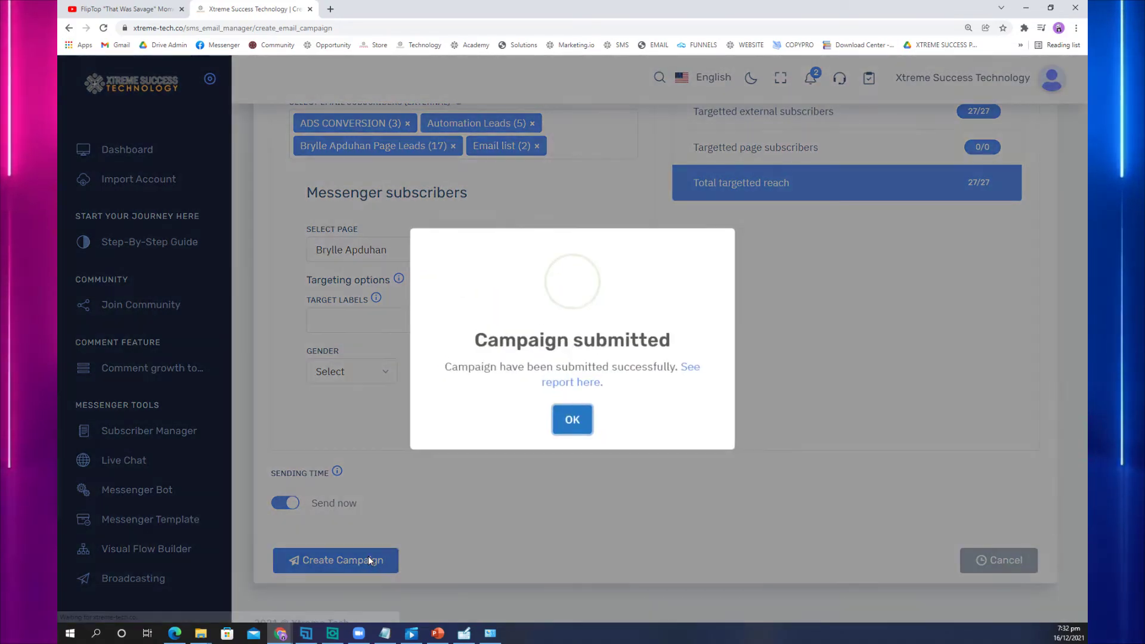
Step: Dismiss the confirmation and review the email campaign list, with email para sayo pending at 26 recipients
left_click(583, 420)
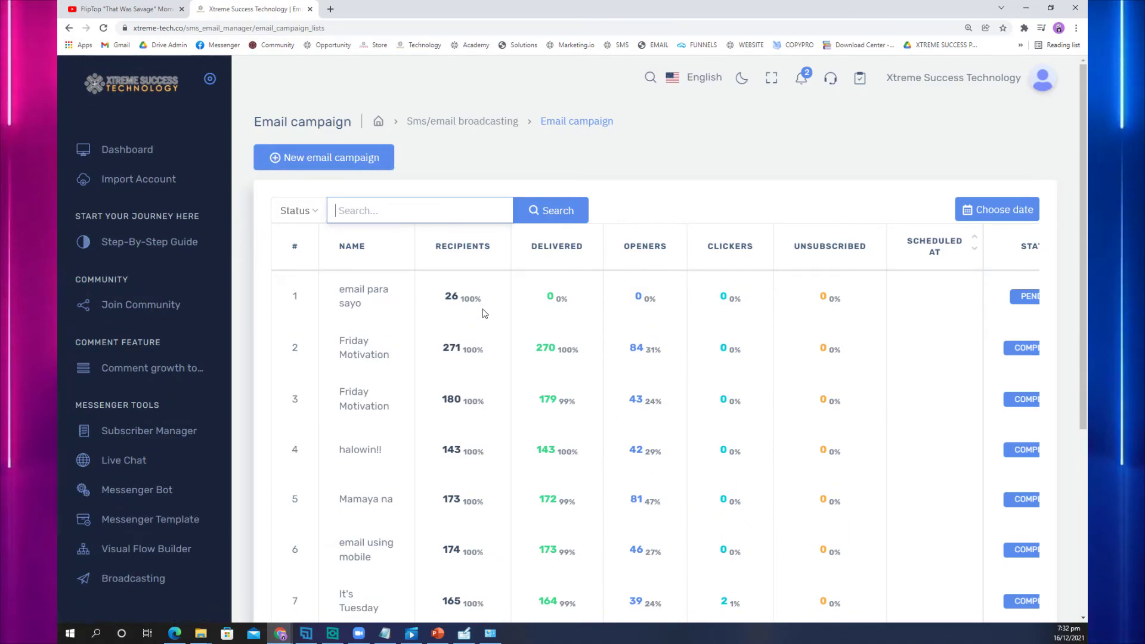
scroll(485, 311, "down", 2)
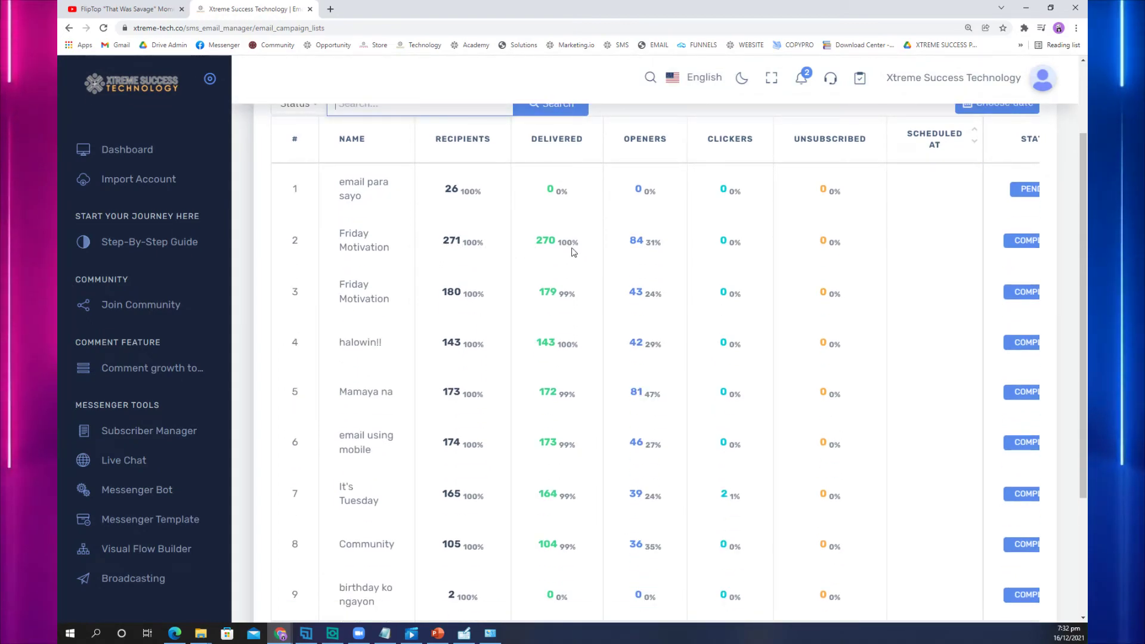
scroll(626, 295, "up", 2)
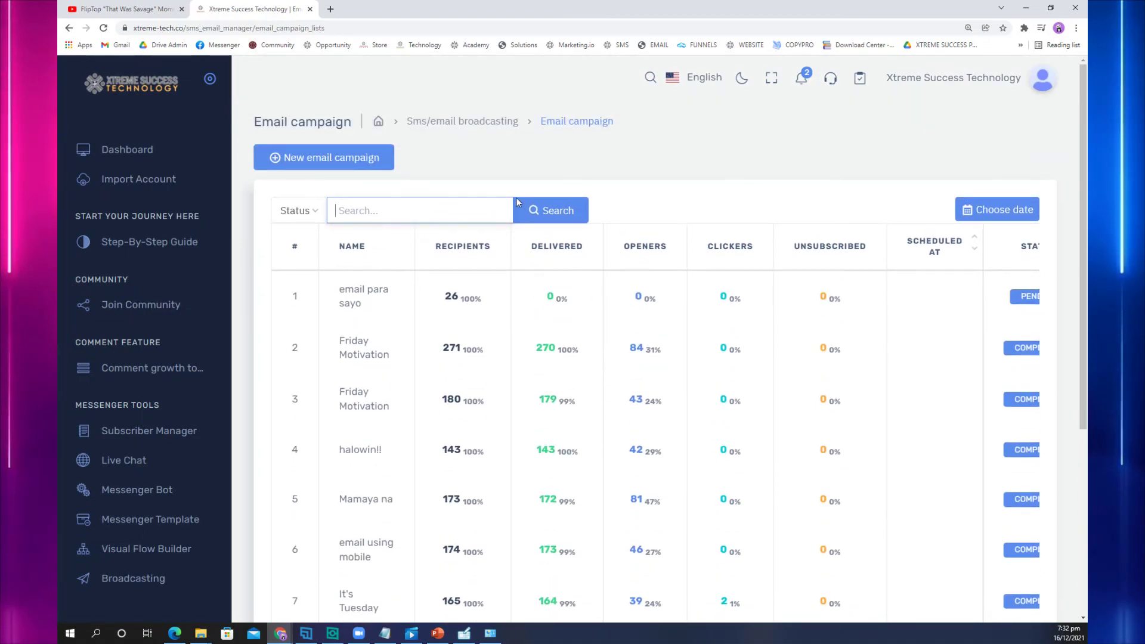
Step: Open the SMS campaign list via the breadcrumb, SMS broadcasting and SMS Campaign Actions
left_click(462, 121)
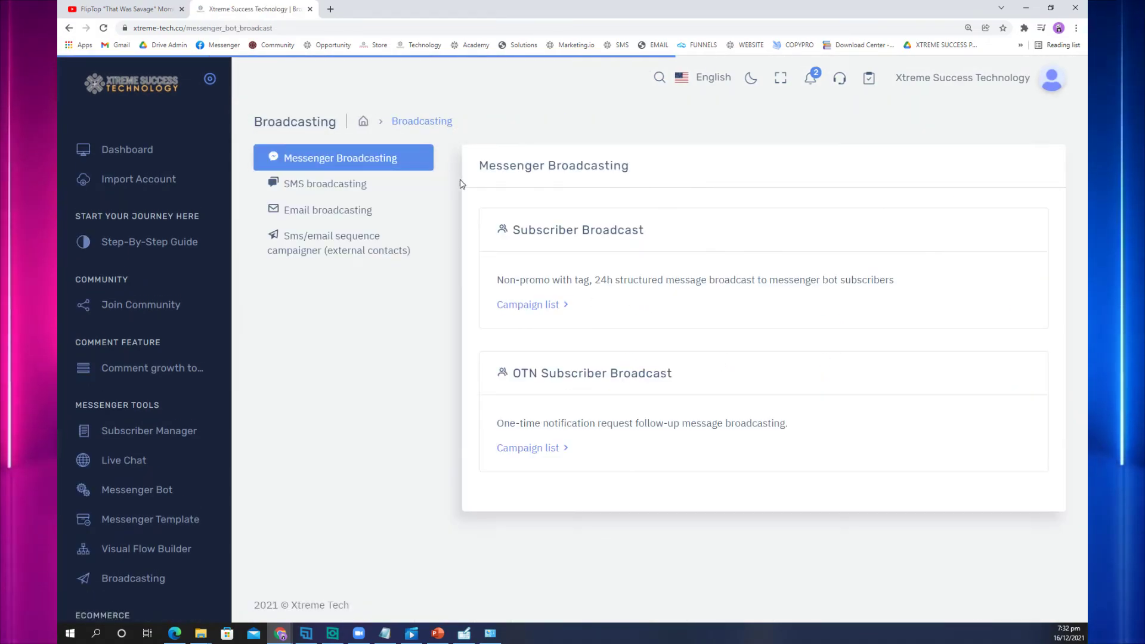
left_click(337, 189)
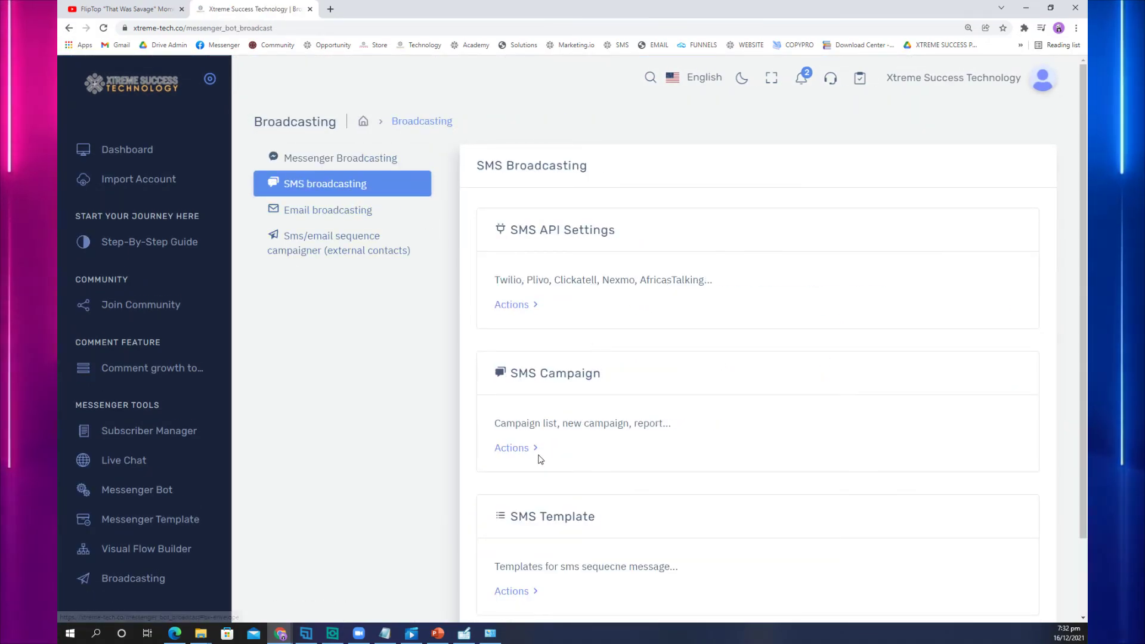
left_click(517, 448)
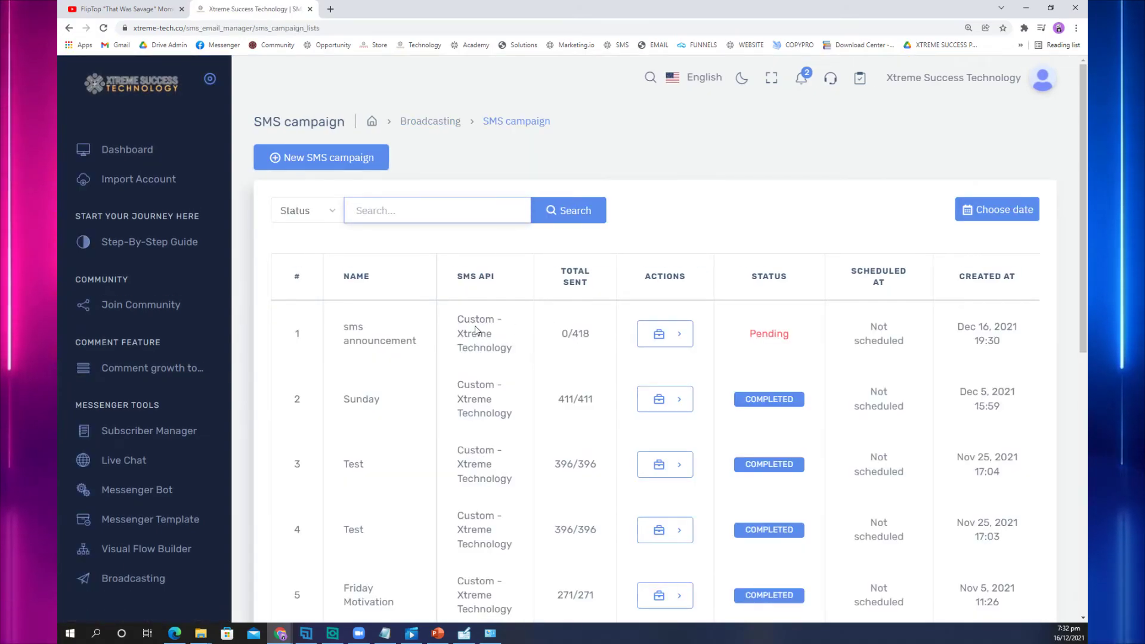
Step: Review sms announcement pending at 0/418, open the Step-By-Step Guide Drive folder, and return to the first tab
scroll(475, 329, "down", 2)
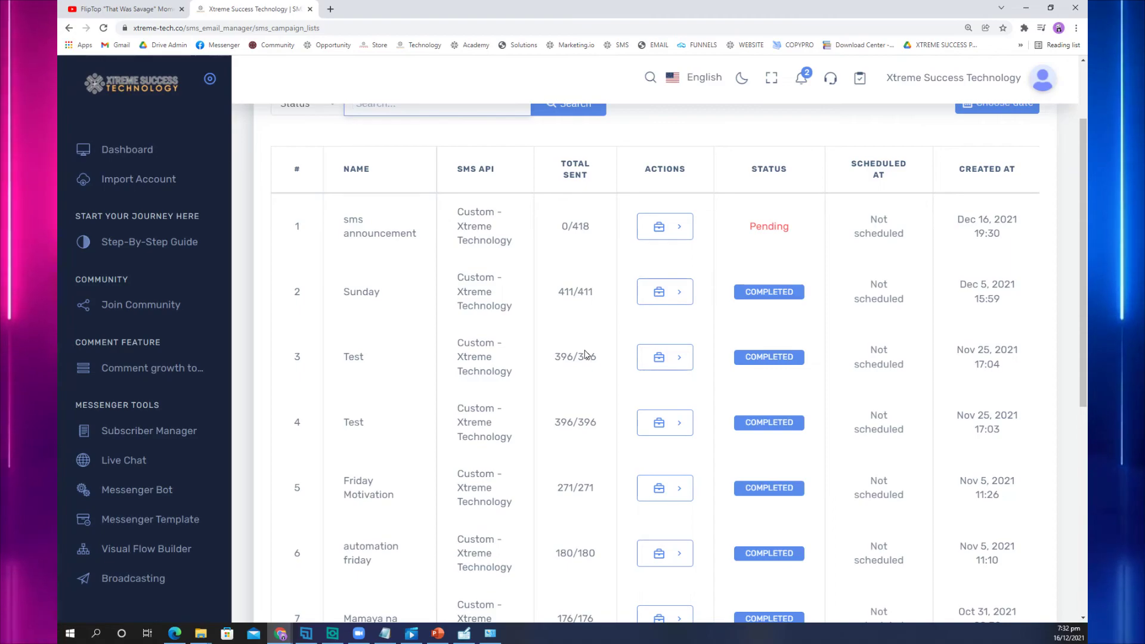
scroll(542, 392, "down", 2)
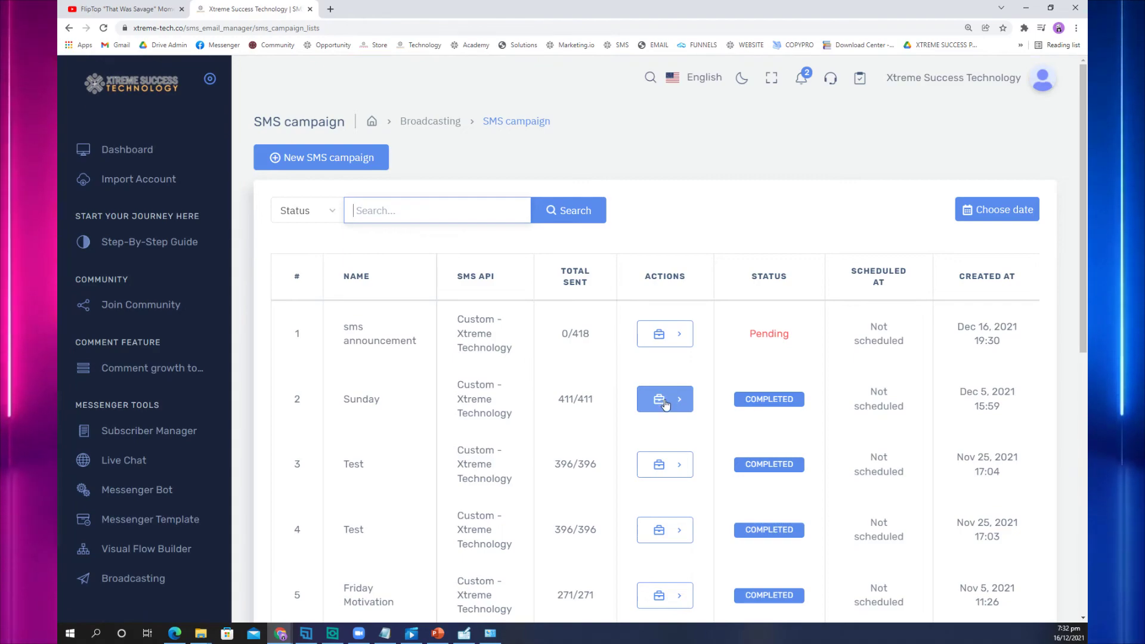
scroll(663, 407, "down", 3)
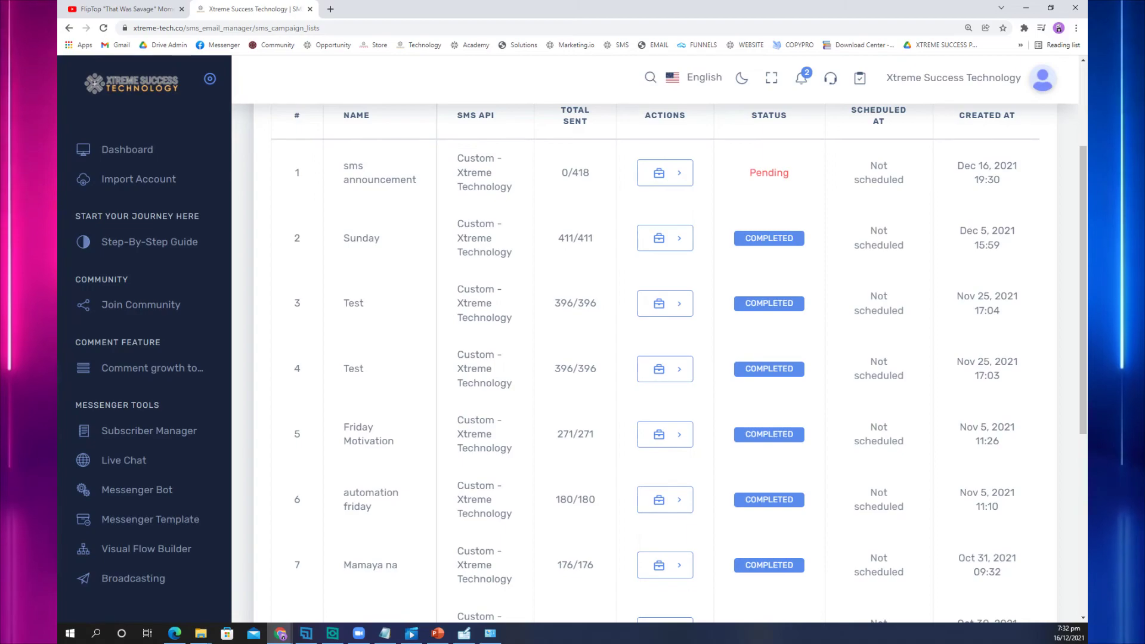
scroll(210, 358, "down", 5)
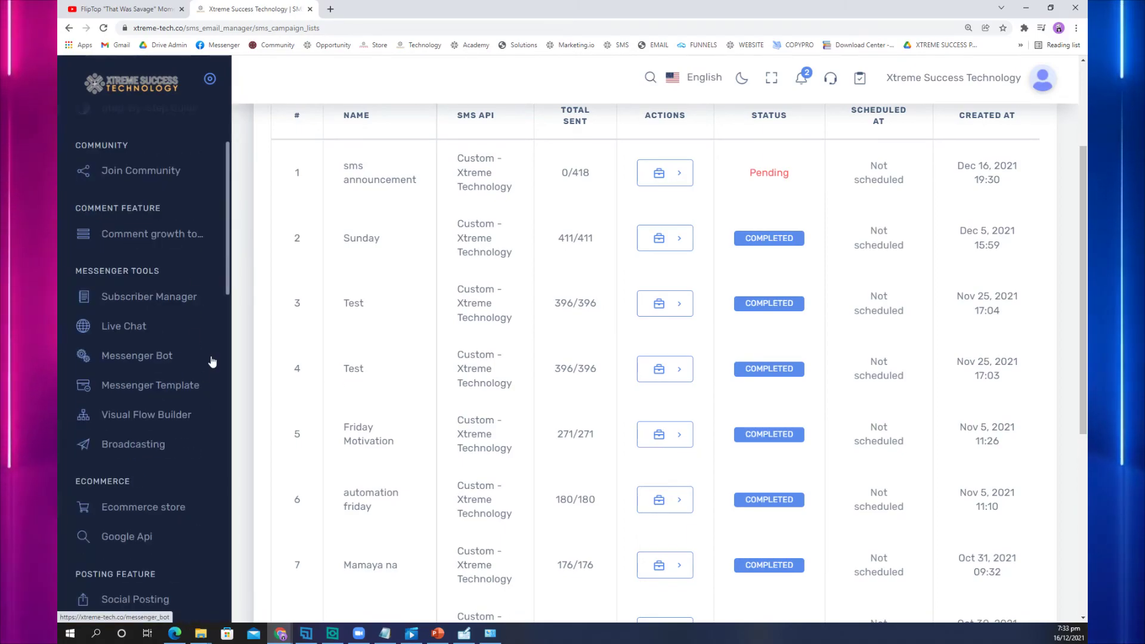
scroll(179, 358, "up", 3)
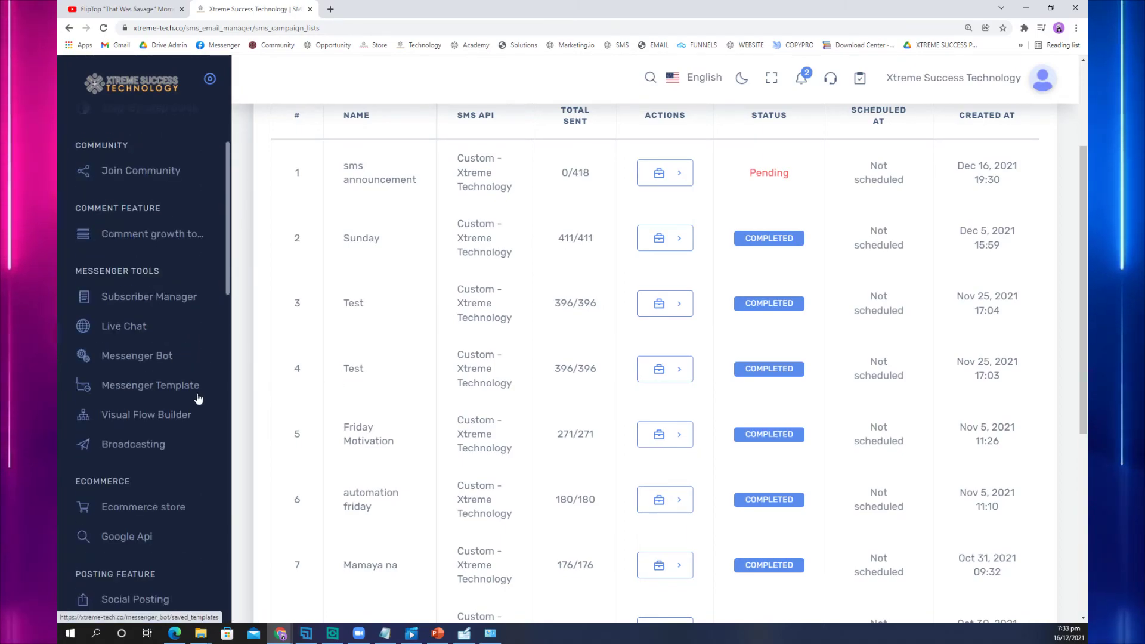
scroll(191, 405, "up", 2)
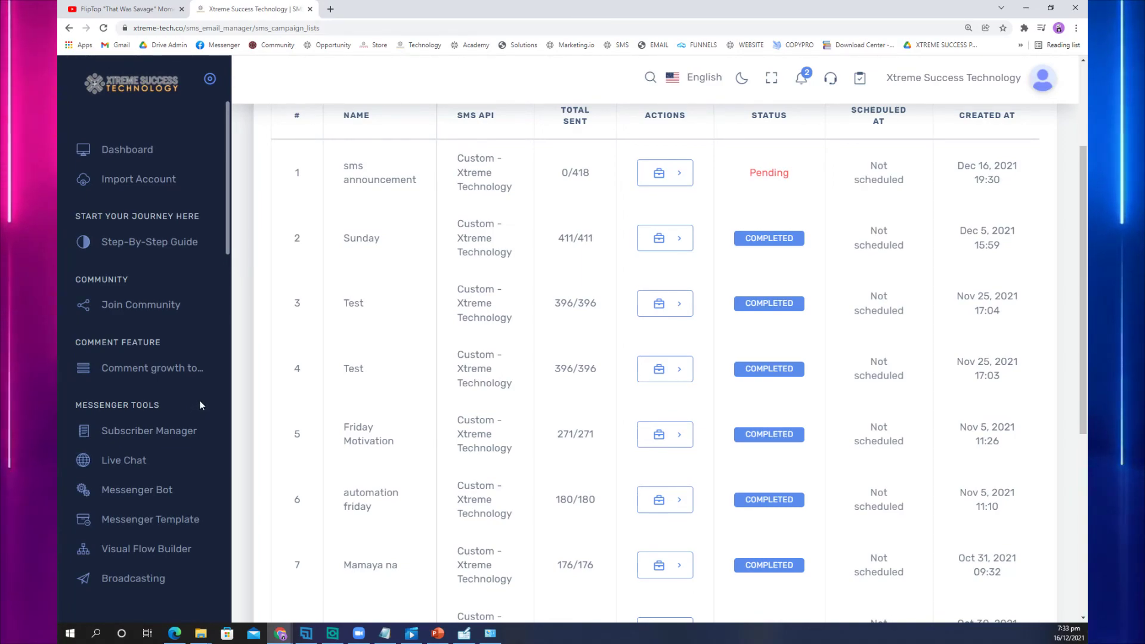
left_click(173, 248)
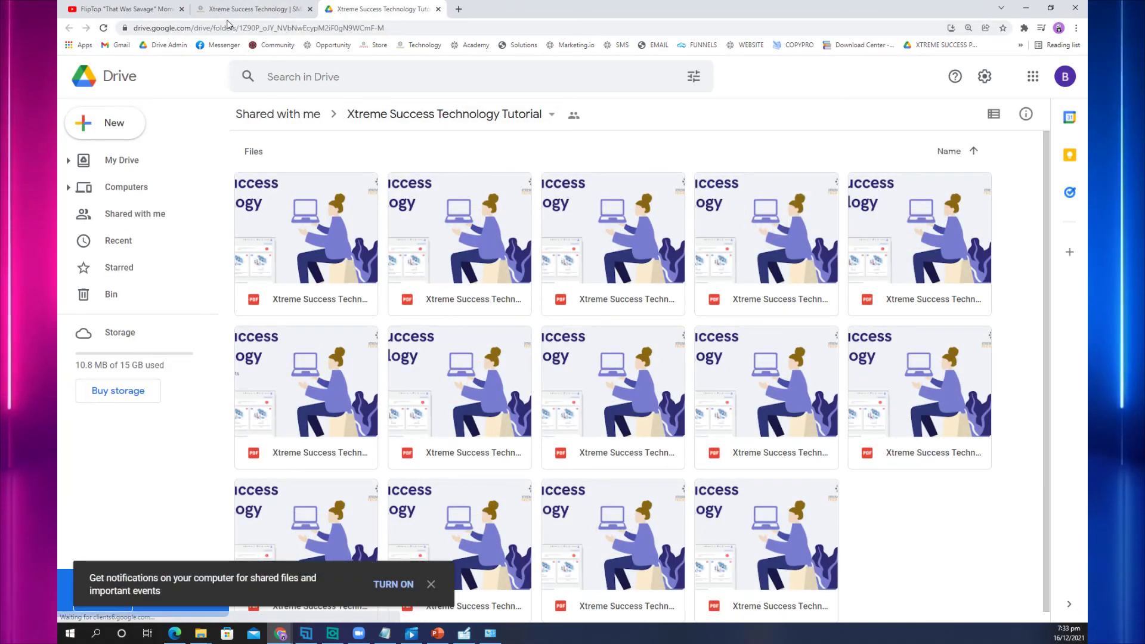
left_click(251, 9)
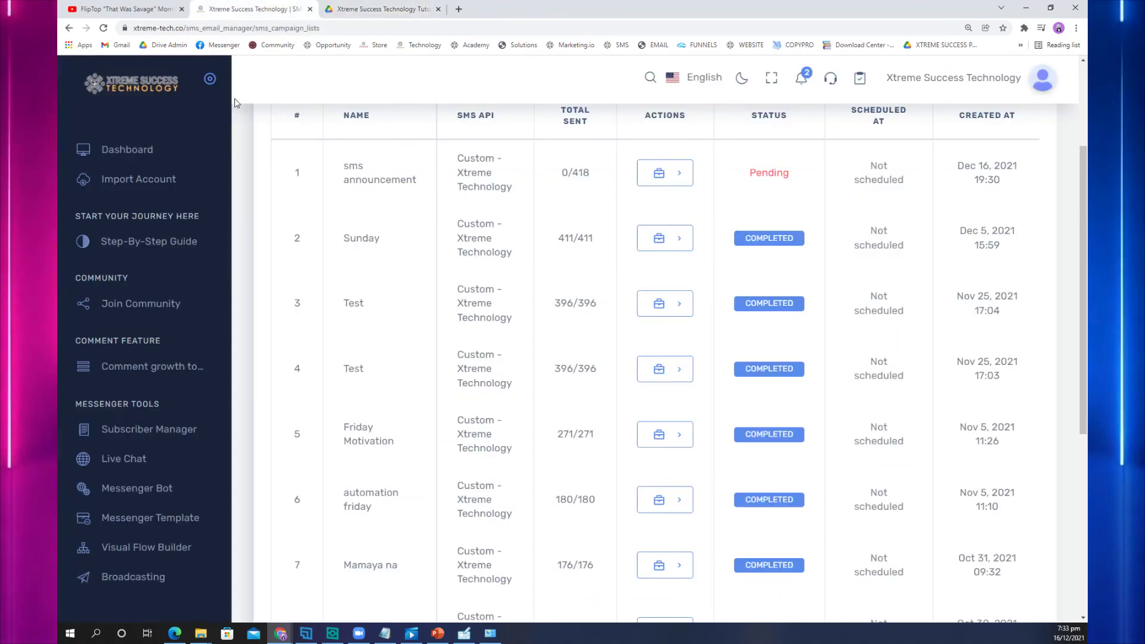
Step: Show the dashboard with 568 total subscribers after briefly playing and closing the tutorial video
left_click(135, 150)
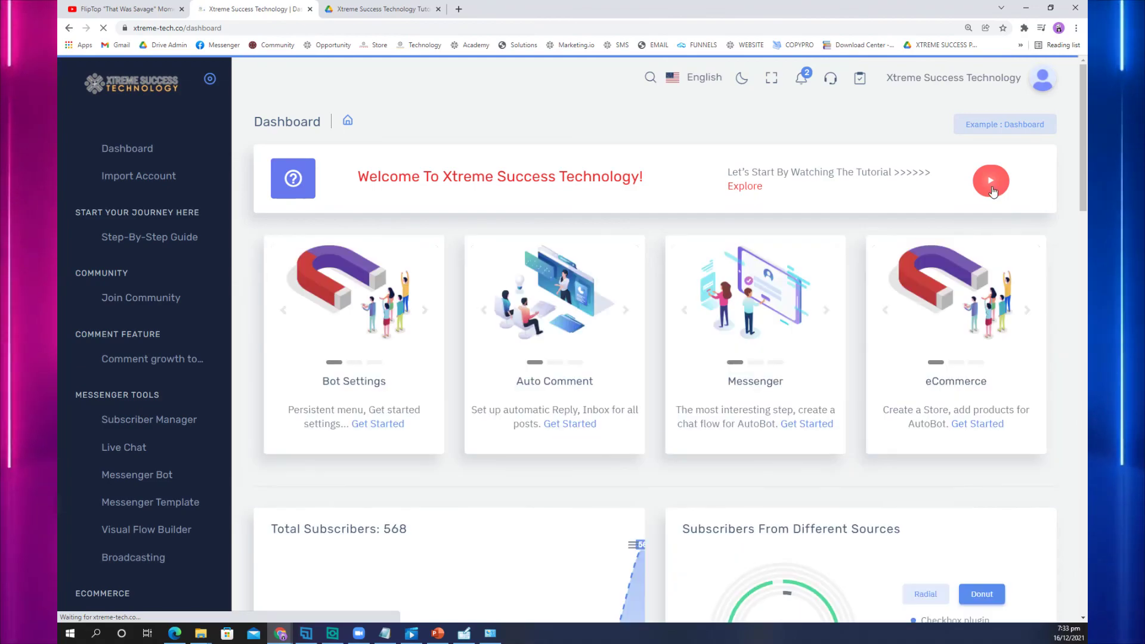
left_click(362, 310)
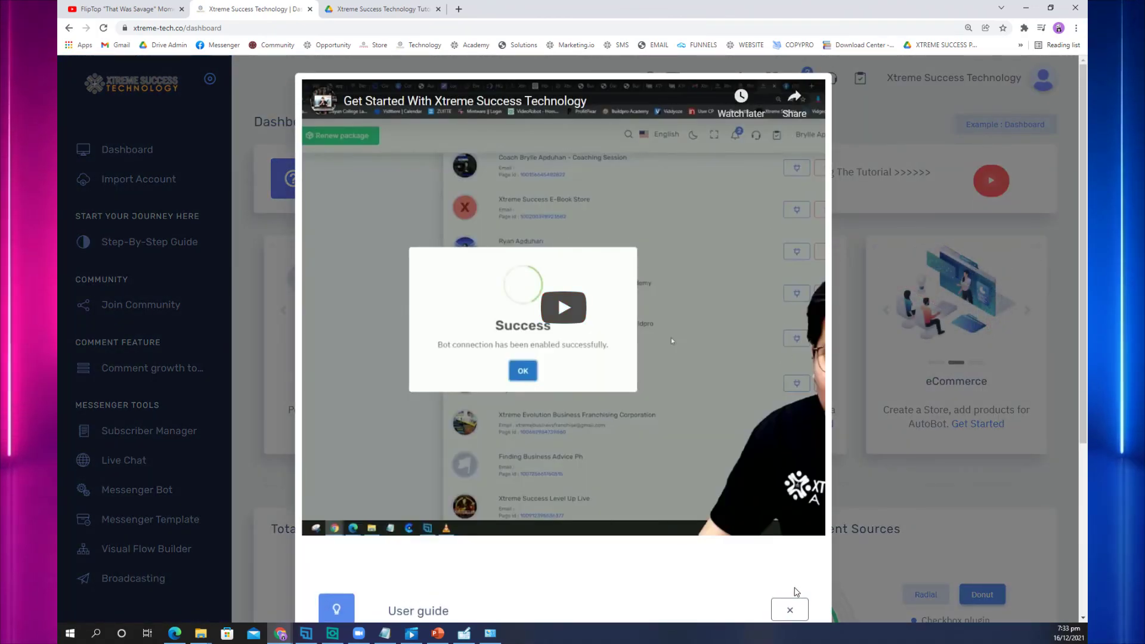
left_click(789, 610)
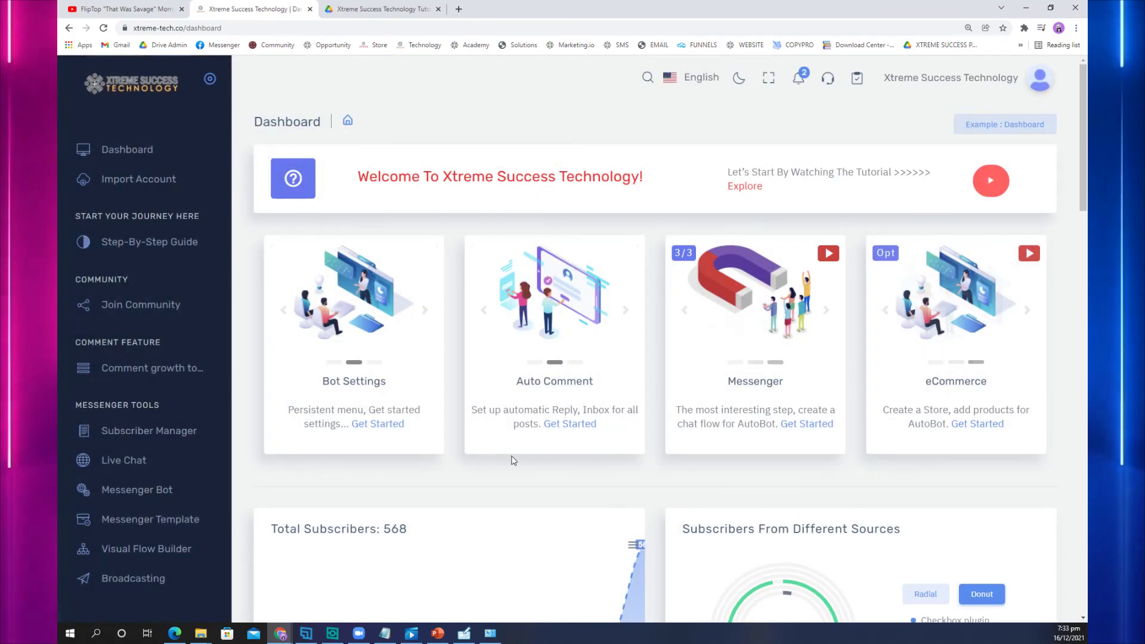
left_click(142, 151)
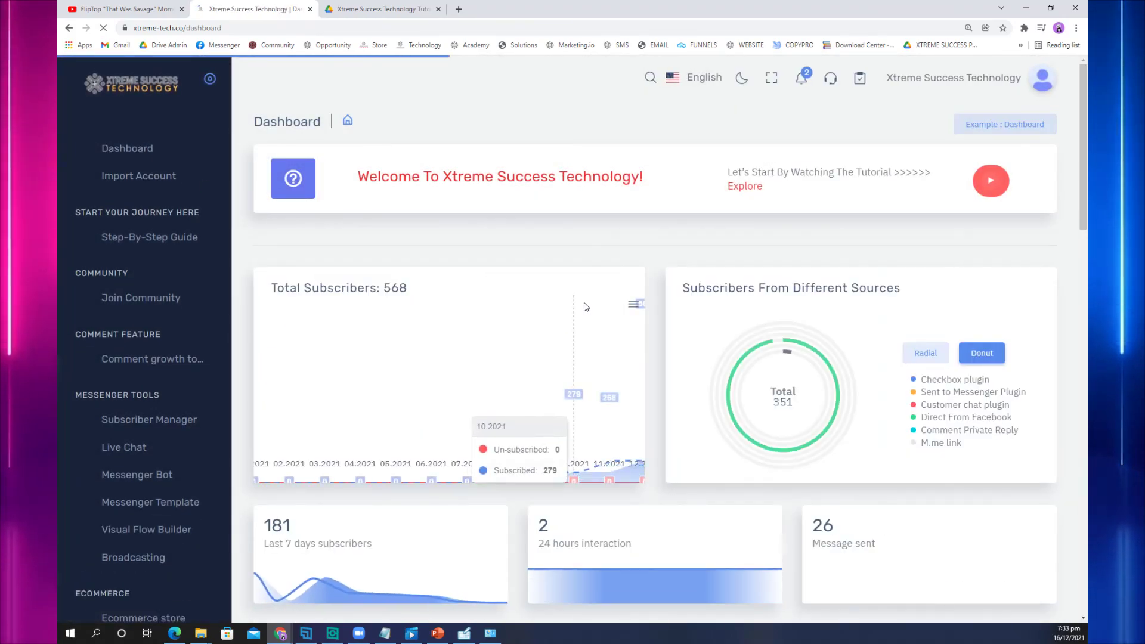